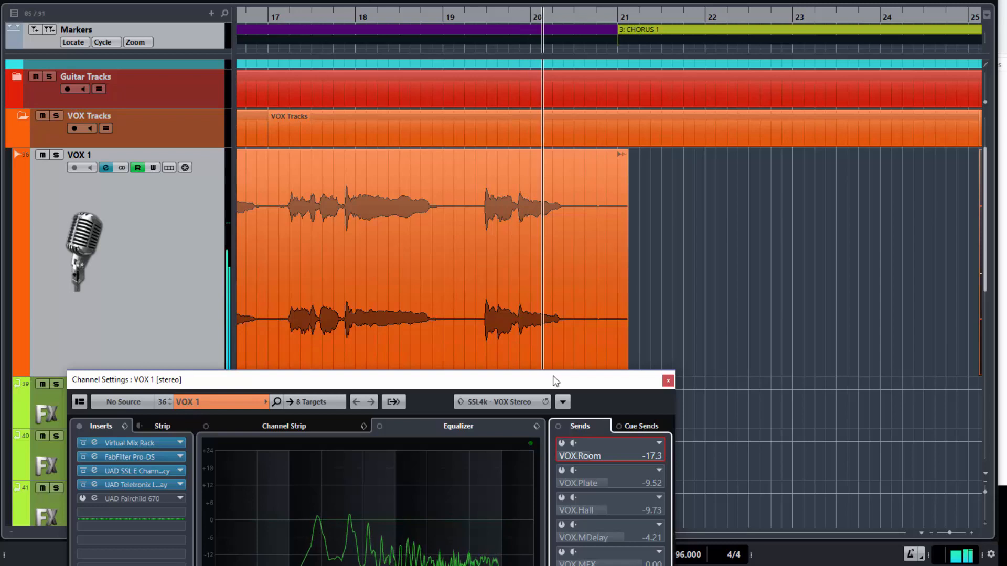
Stop playback, reposition the VOX 1 channel settings window to show all its sends, and enable the VOX.MDelay send
key("space")
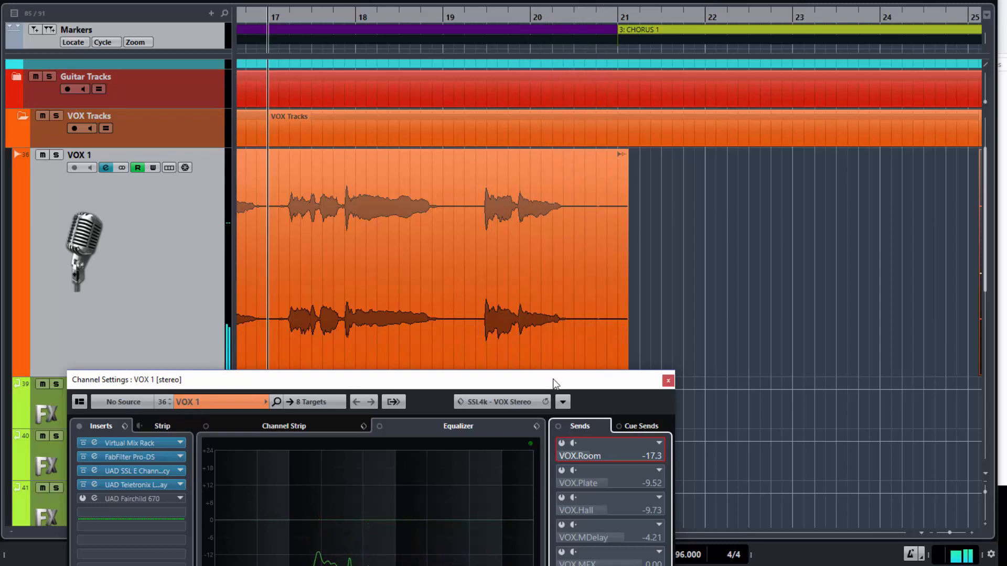
left_click_drag(554, 383, 525, 332)
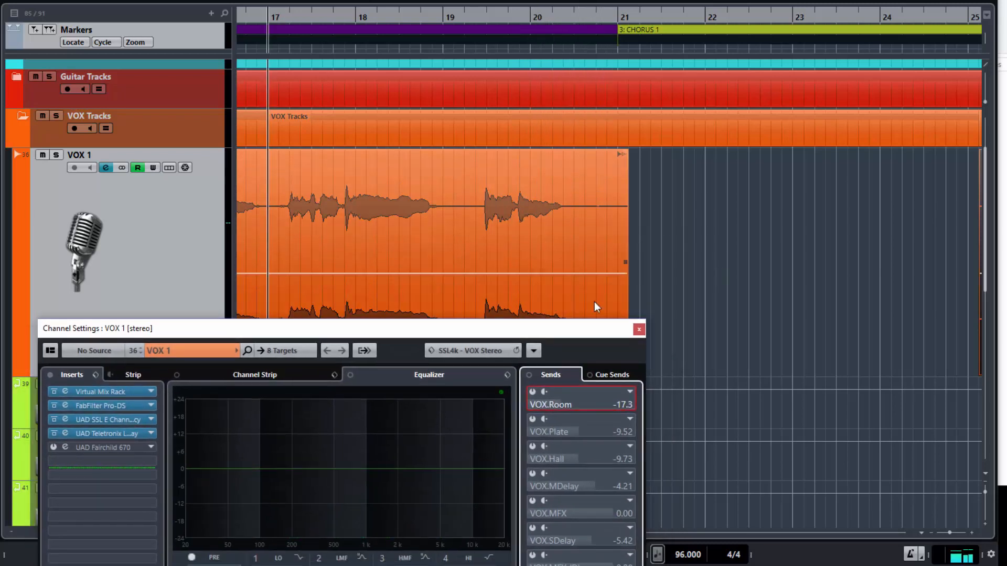
left_click_drag(599, 332, 580, 241)
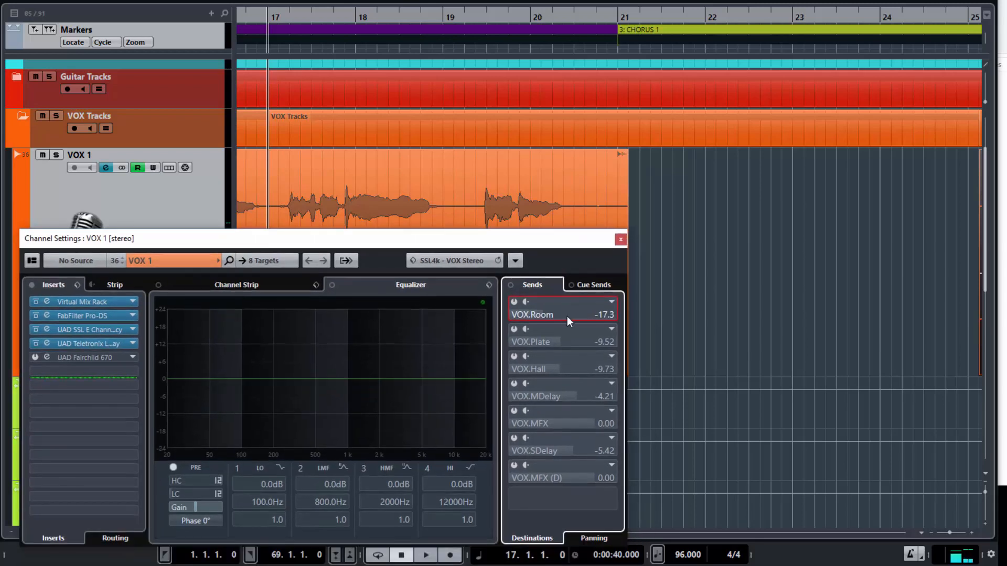
left_click(511, 385)
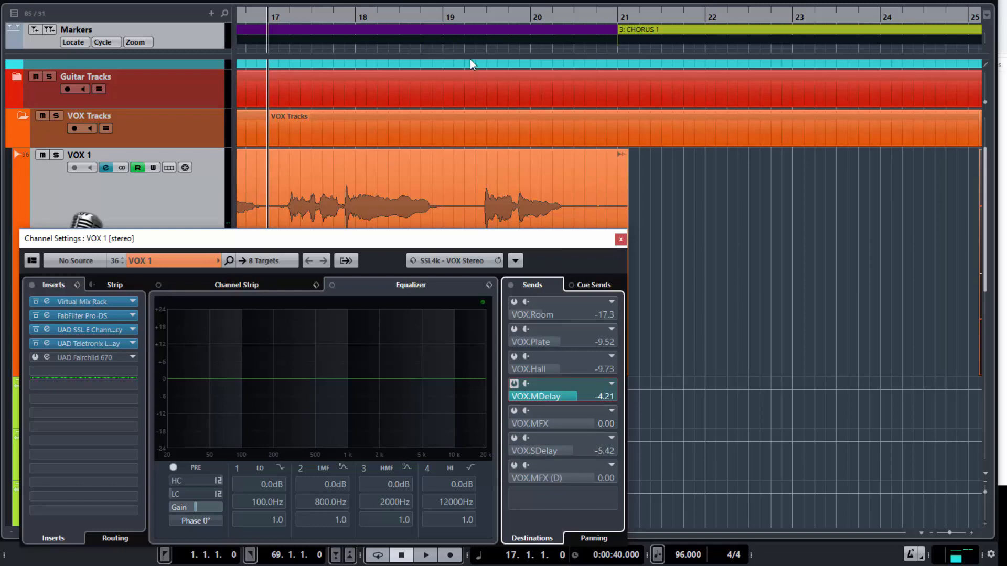
Place the playhead just before the last vocal phrase in bar 19, solo VOX 1 and audition the phrase through the VOX.MDelay send
left_click(475, 17)
key("space")
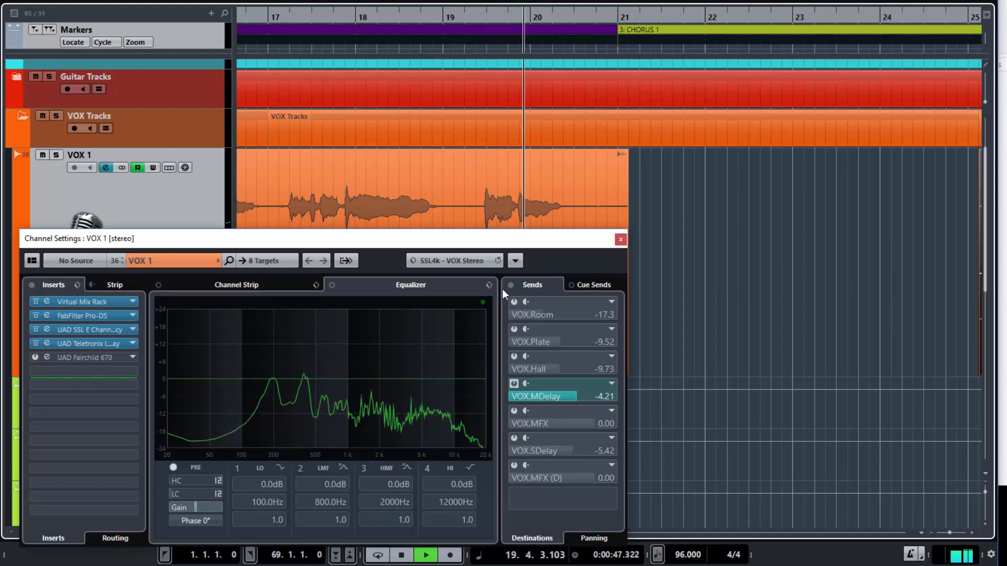
key("space")
left_click(57, 155)
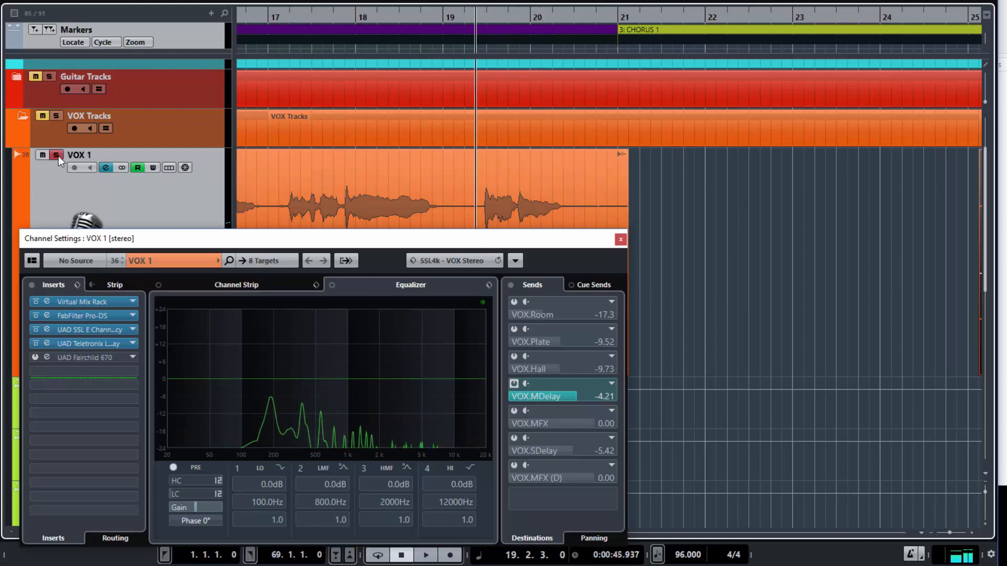
key("space")
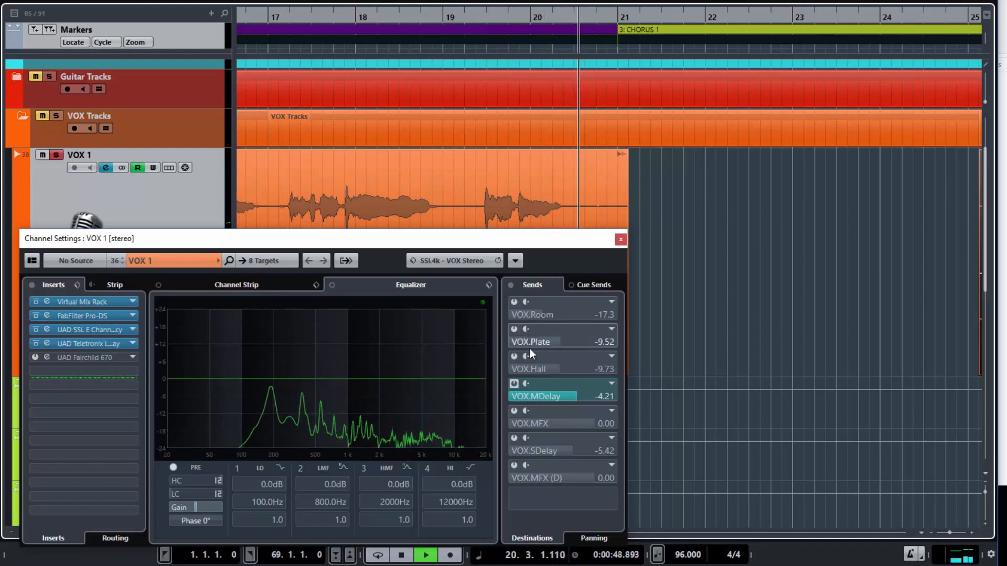
key("space")
Try the VOX.SDelay send on VOX 1 in place of VOX.MDelay and audition the phrase twice
left_click(515, 438)
key("space")
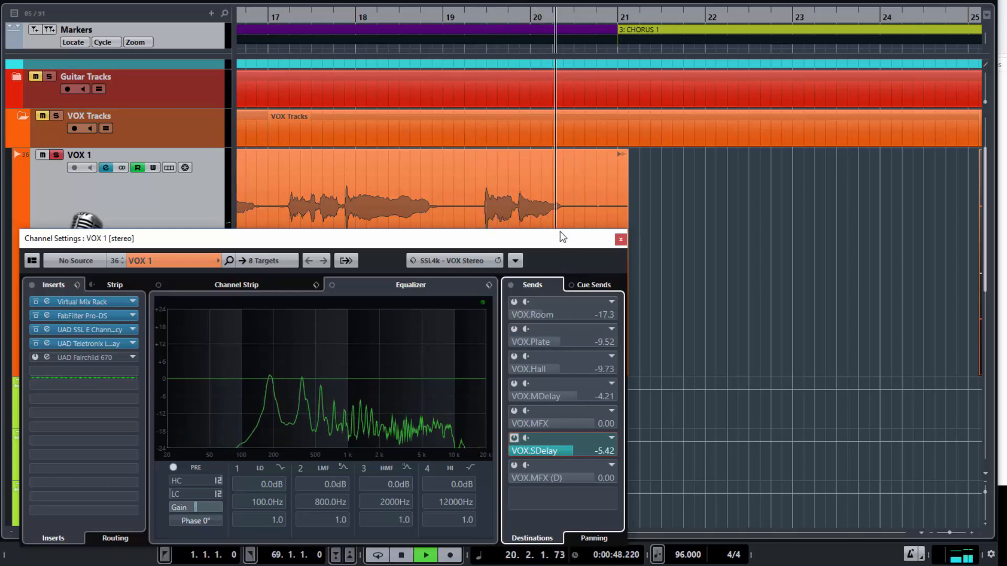
key("space")
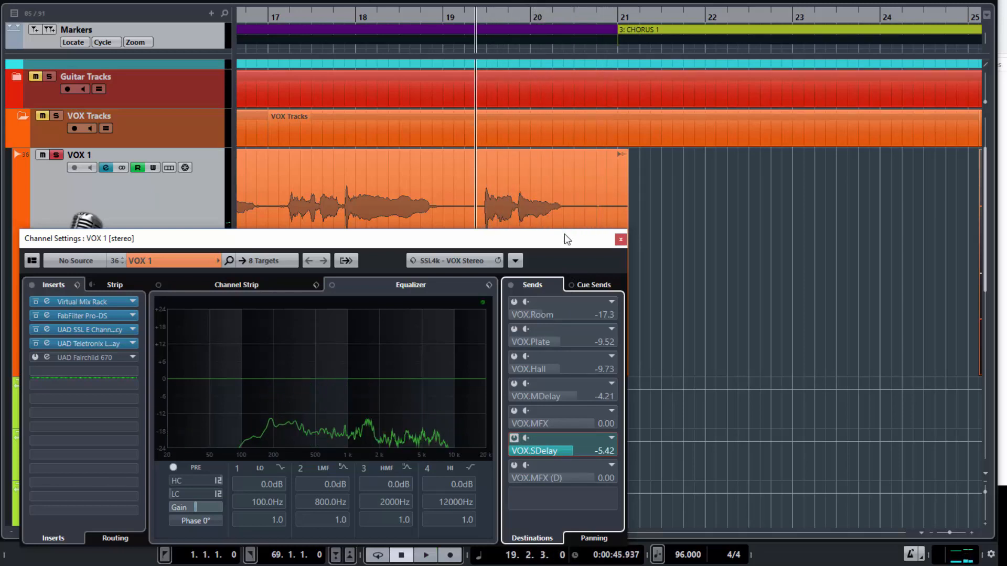
key("space")
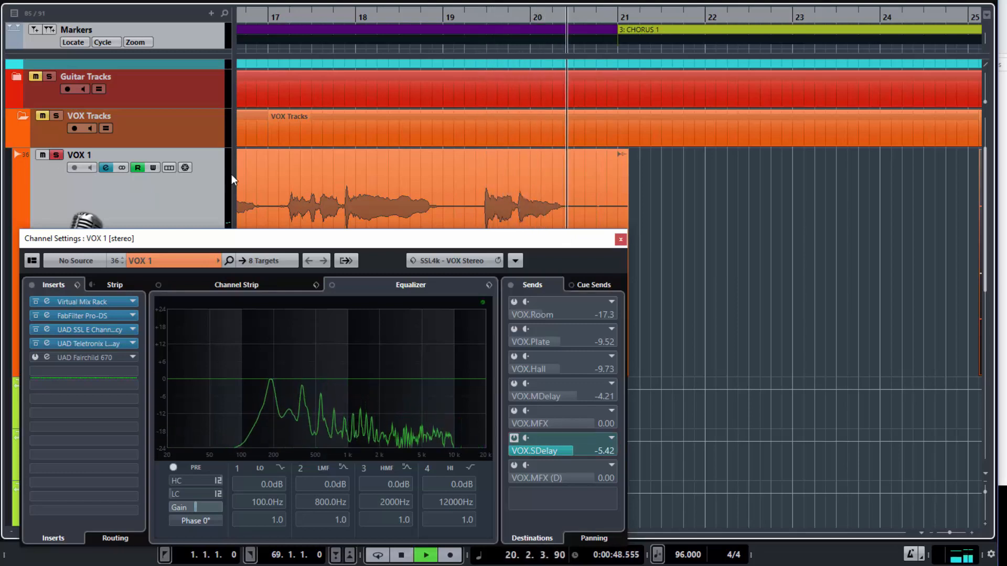
key("space")
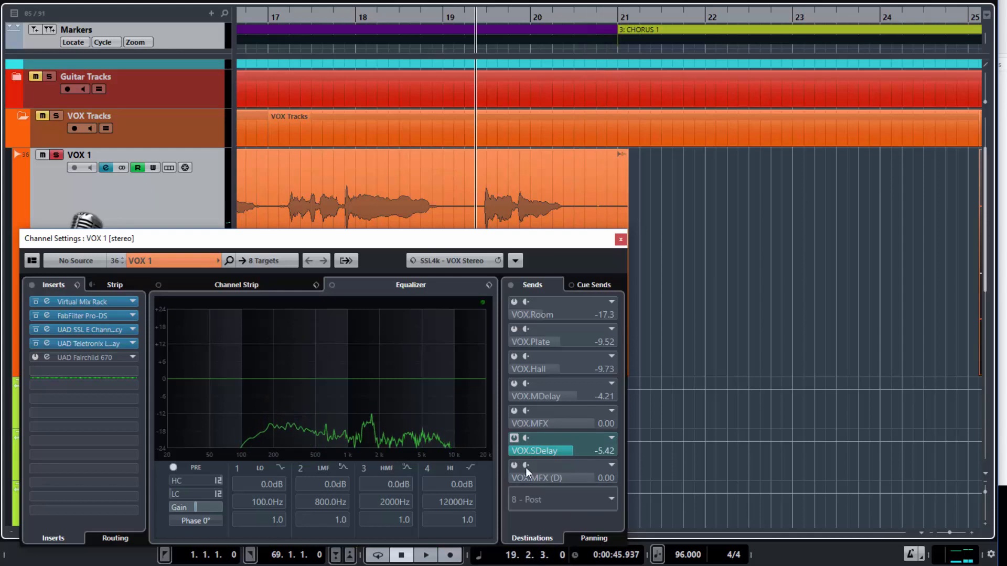
Turn off the VOX.SDelay send on VOX 1 and close the channel settings
left_click(514, 439)
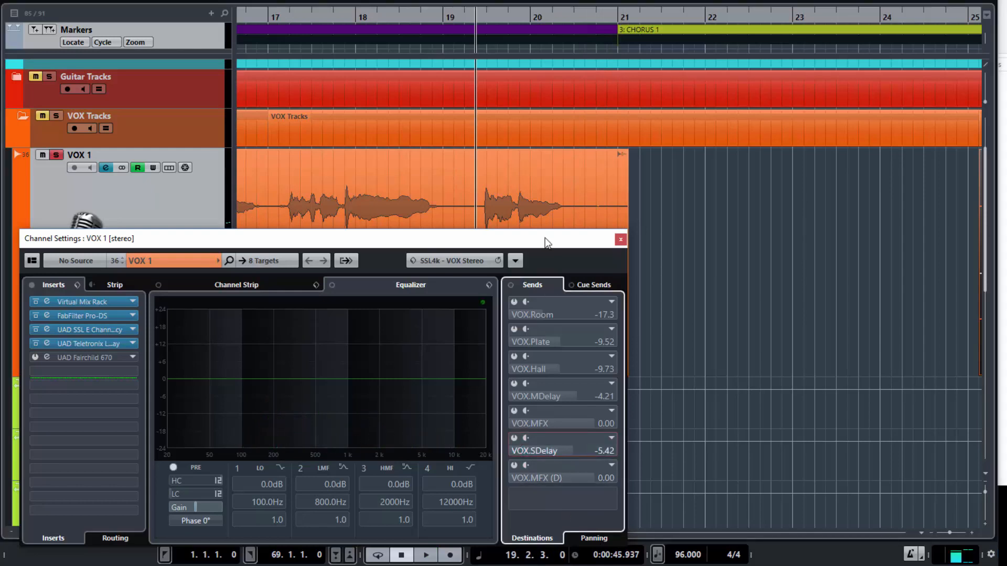
left_click_drag(545, 238, 577, 222)
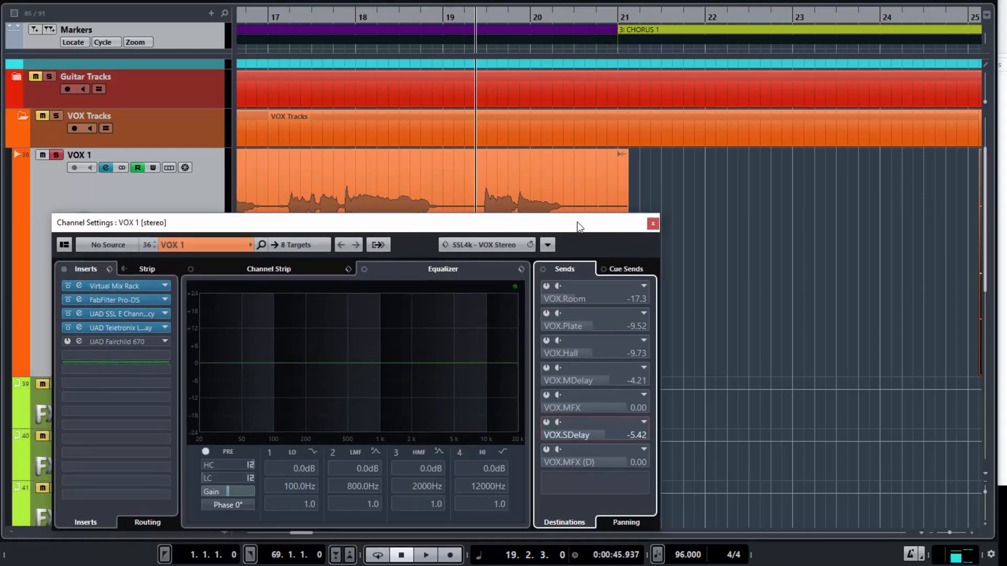
left_click(653, 226)
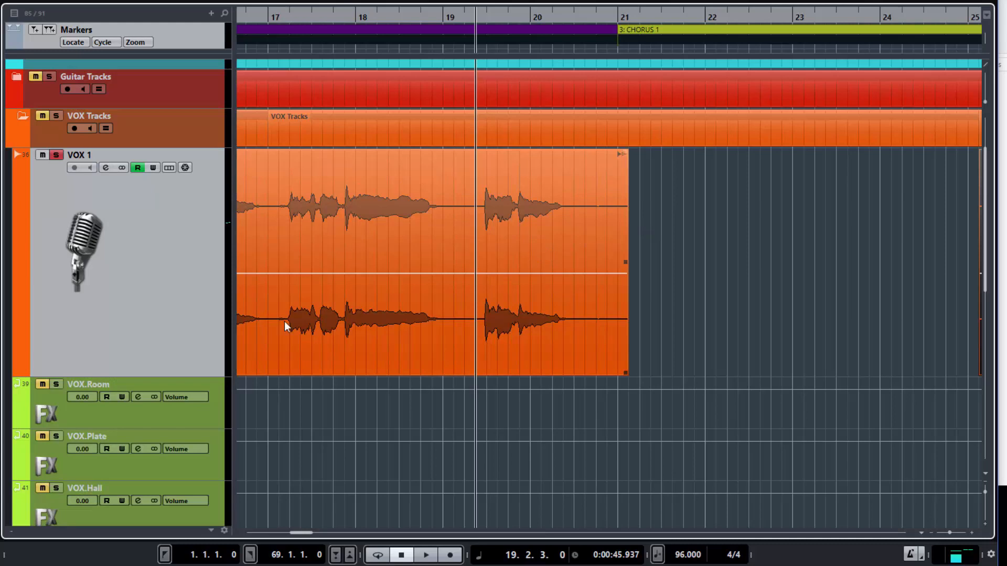
Duplicate the VOX 1 track and reduce the height of the original and the duplicate so both fit in view
right_click(158, 234)
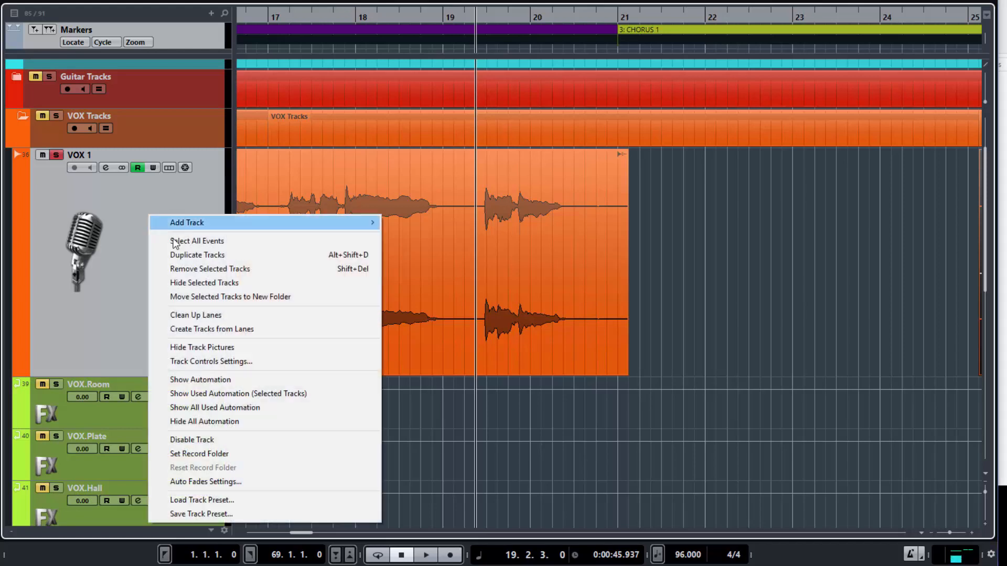
left_click(183, 254)
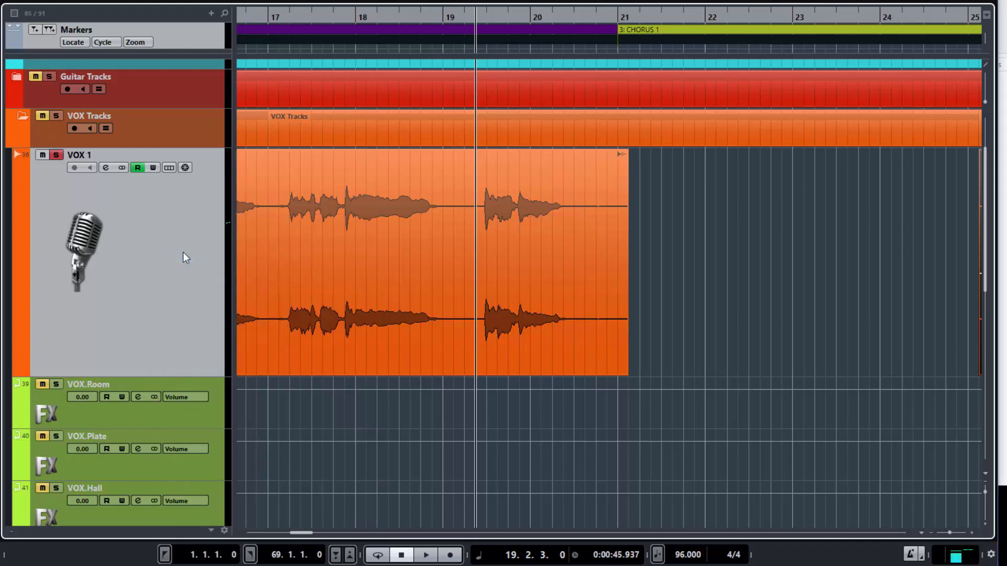
scroll(329, 300, "down", 3)
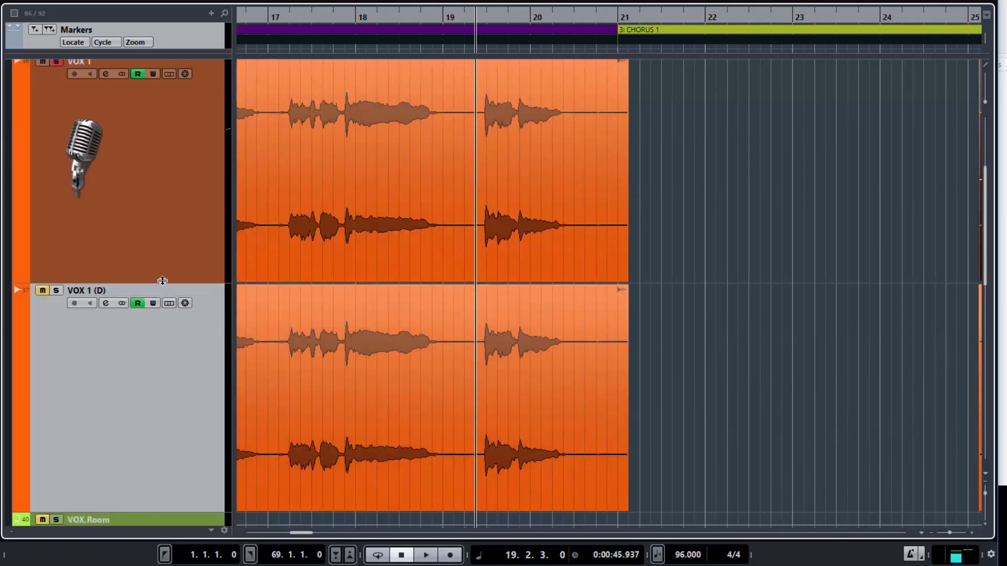
left_click_drag(163, 282, 161, 179)
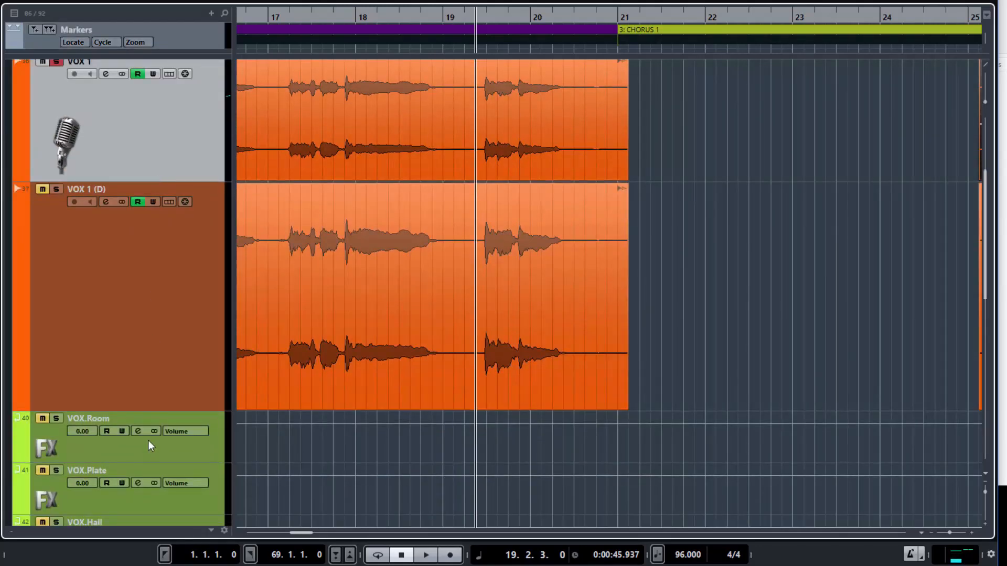
left_click_drag(153, 402, 151, 344)
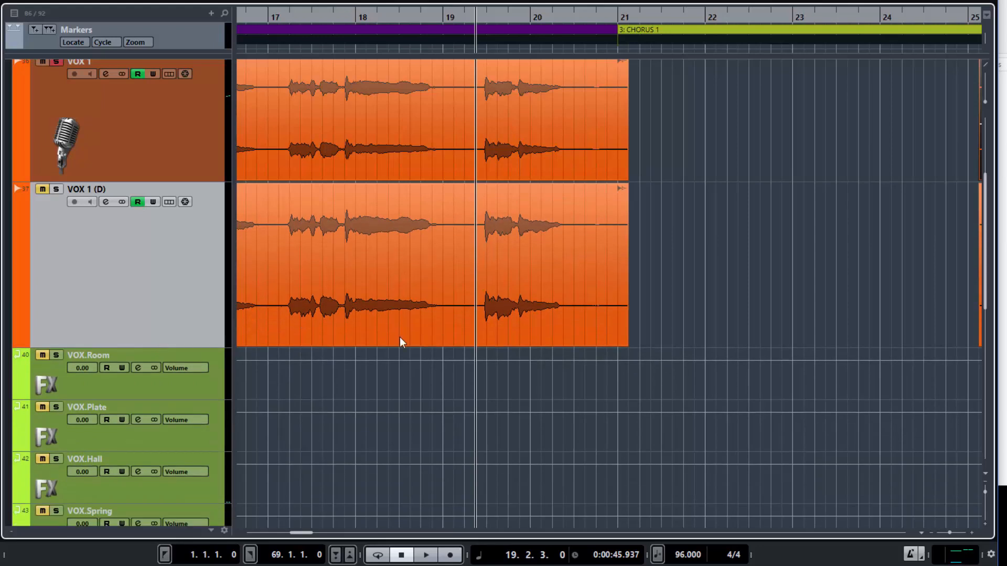
Split the VOX 1 (D) event at the playhead and delete the part before the last phrase
left_click(477, 240, "alt")
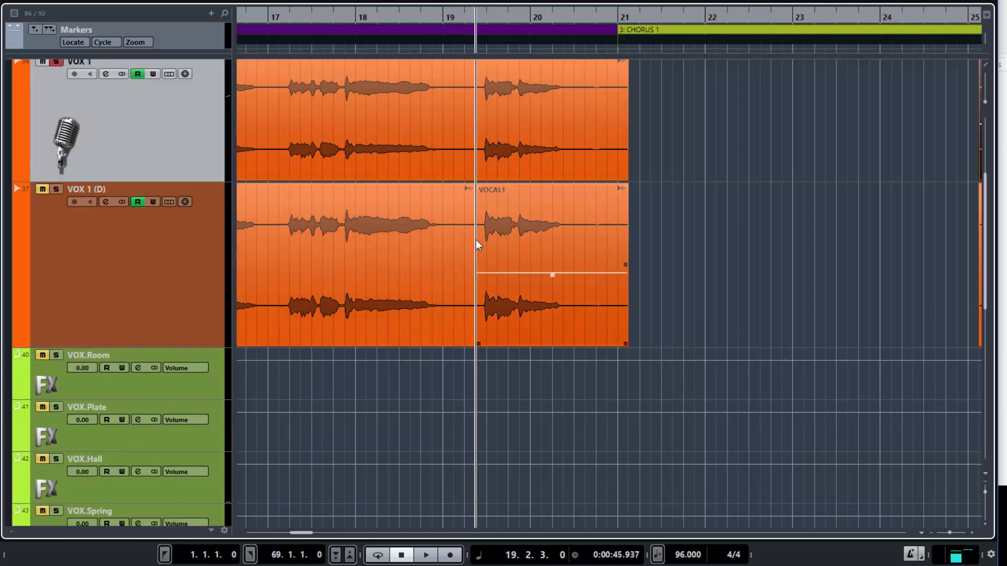
left_click(428, 305)
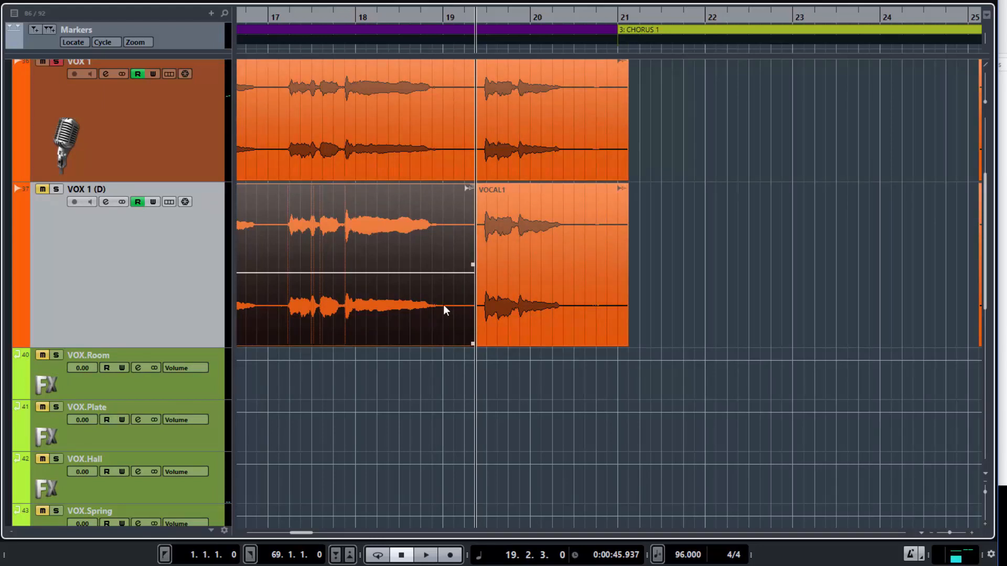
key("Delete")
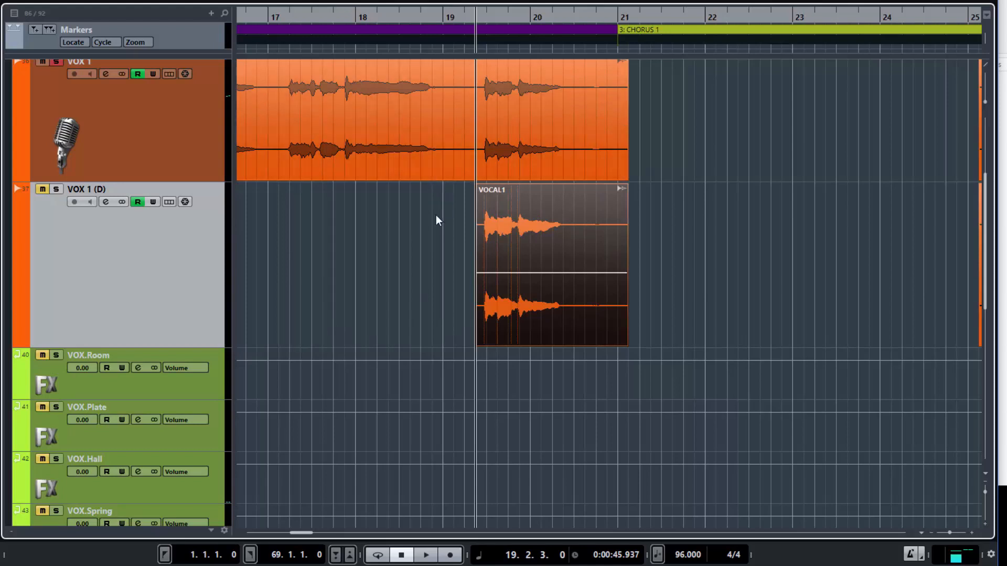
Check the channel settings of VOX 1 (D), solo the track and play the phrase together with VOX 1
scroll(395, 231, "up", 3)
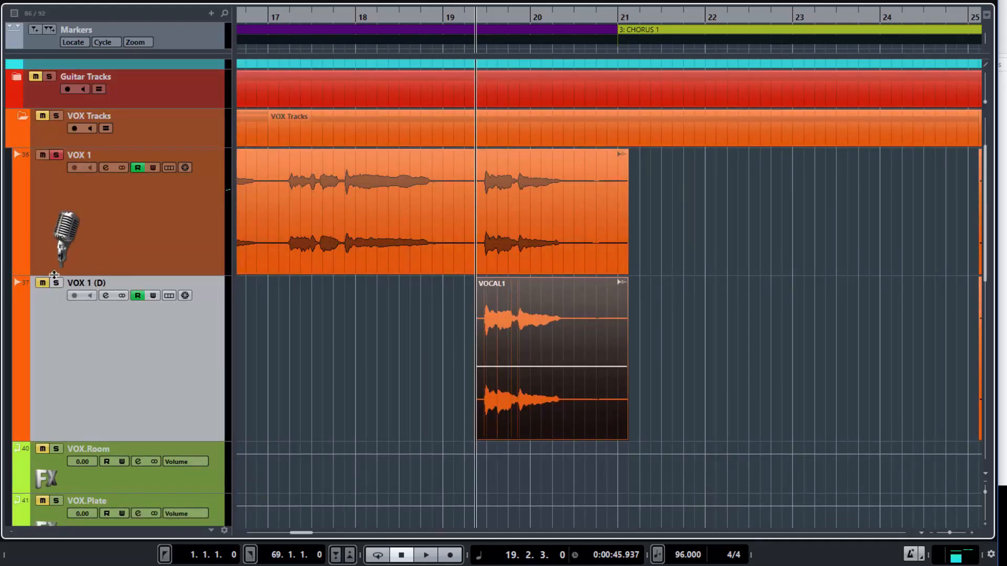
left_click(105, 295)
left_click(653, 226)
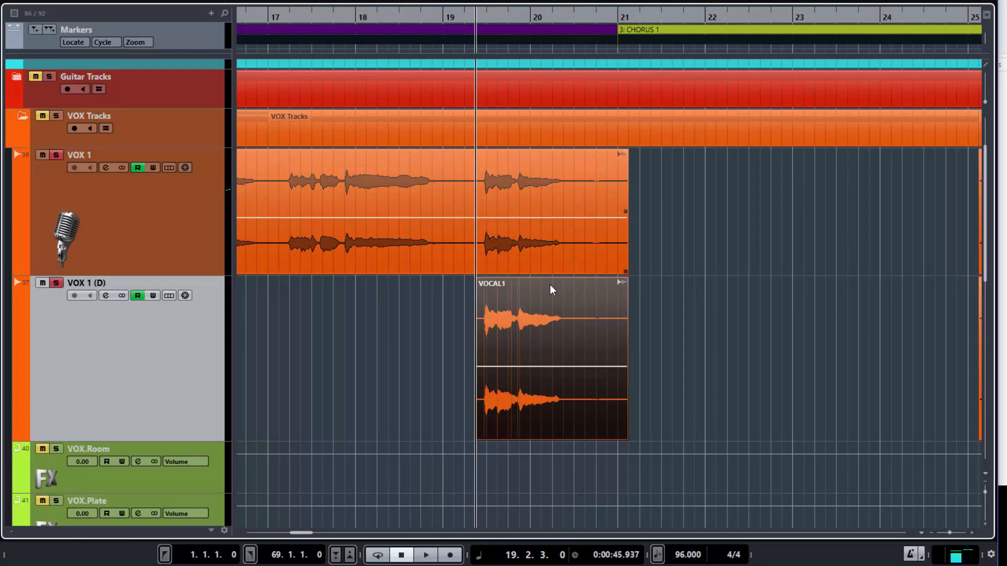
key("space")
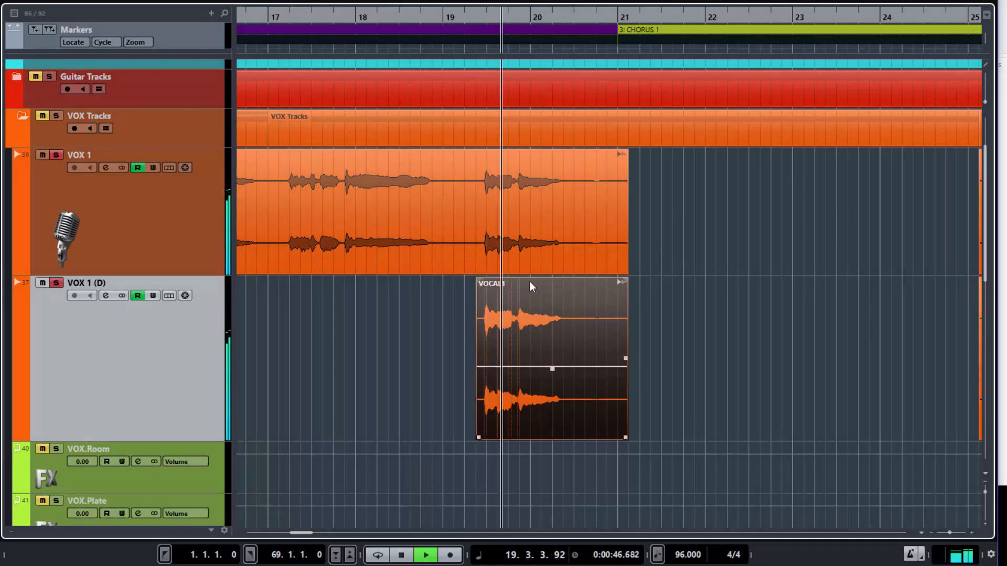
key("space")
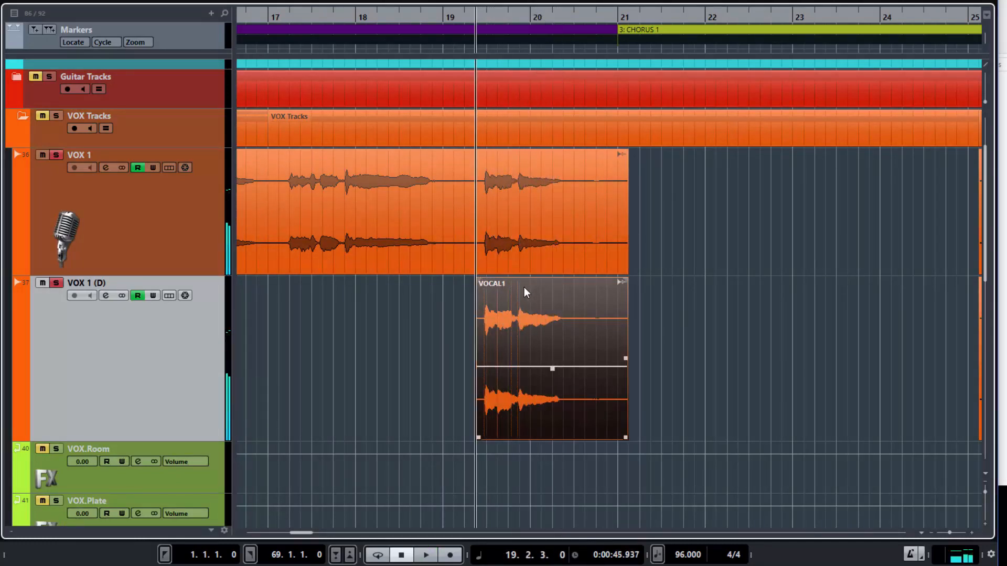
Try the VOCAL1 phrase on VOX 1 (D) at the start of bar 21 and audition the echo
left_click_drag(500, 340, 644, 362)
key("space")
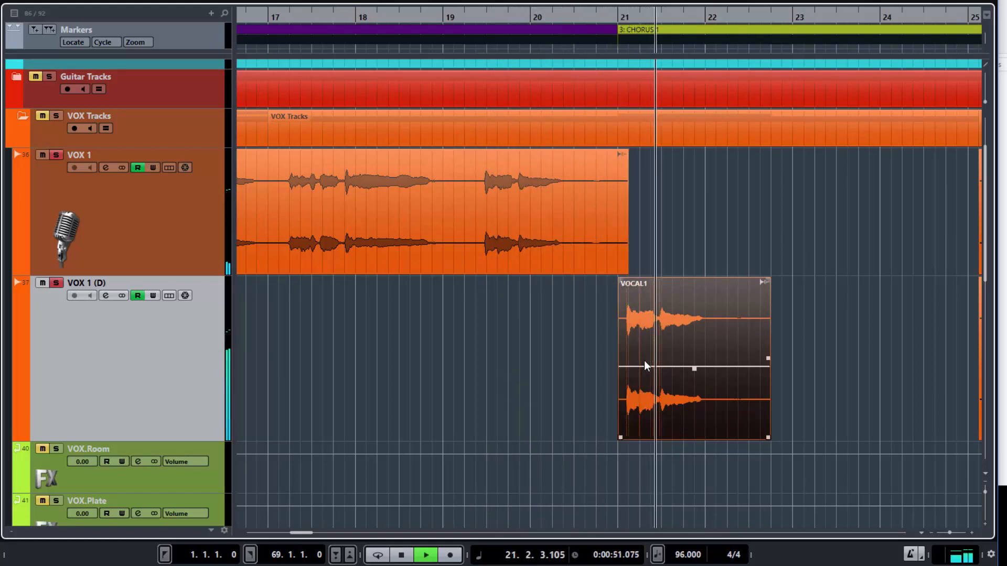
key("space")
Move the VOCAL1 phrase on VOX 1 (D) to start in bar 20, exactly one bar after the original phrase, and audition it
left_click_drag(650, 341, 597, 336)
key("space")
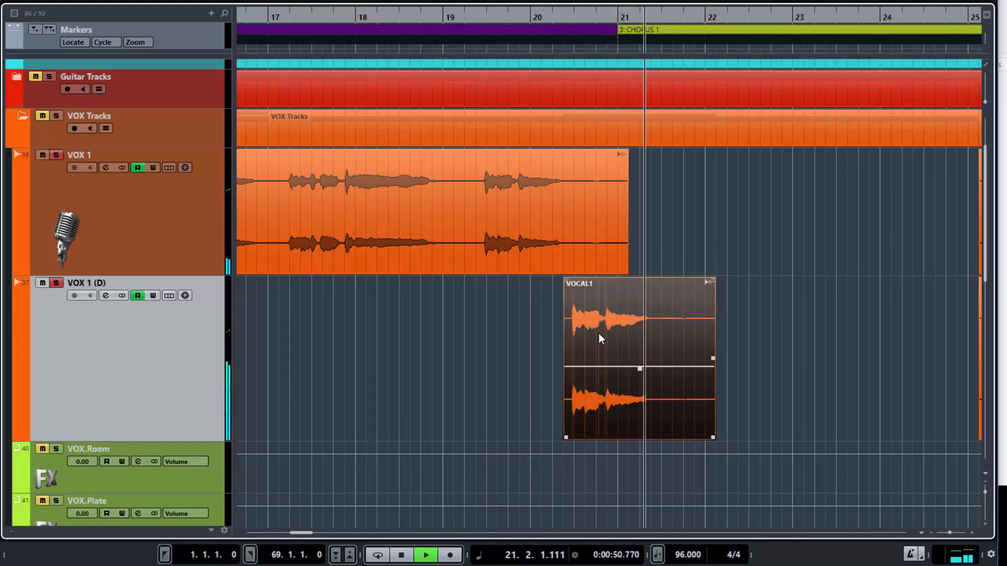
key("space")
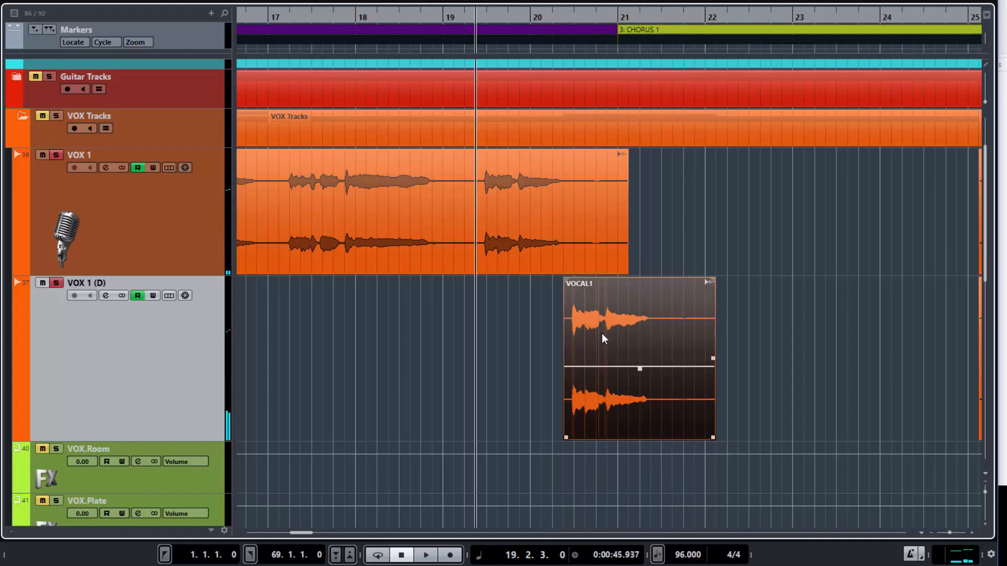
Delete the VOCAL1 event that starts at bar 25 on the VOX 1 (D) track
scroll(622, 340, "right", 2)
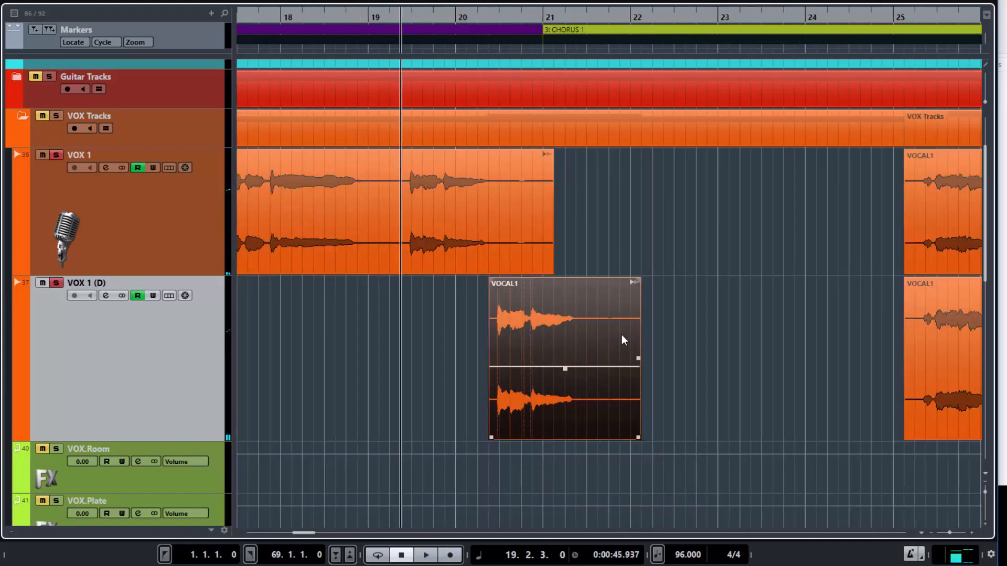
scroll(623, 340, "right", 4)
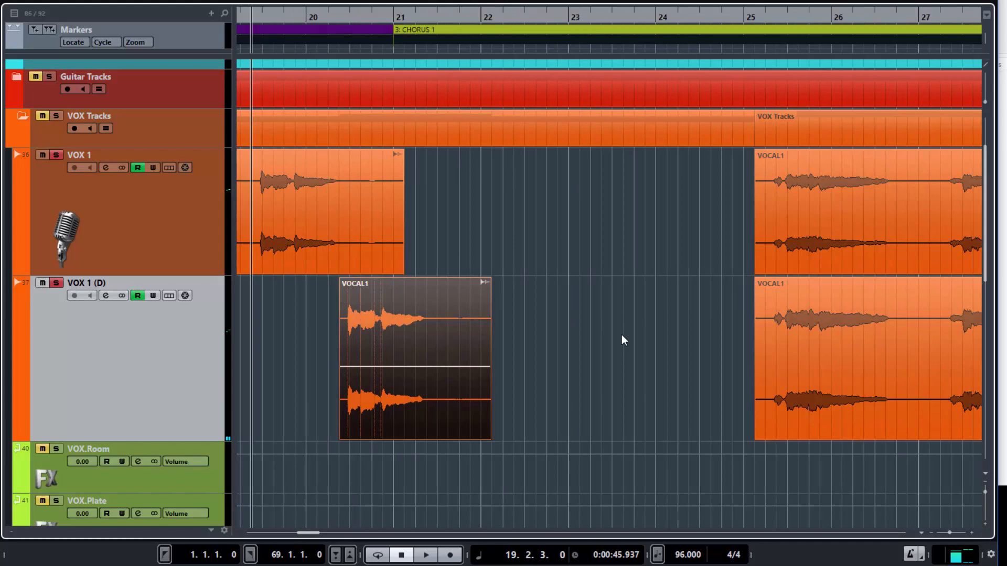
left_click(780, 366)
key("Delete")
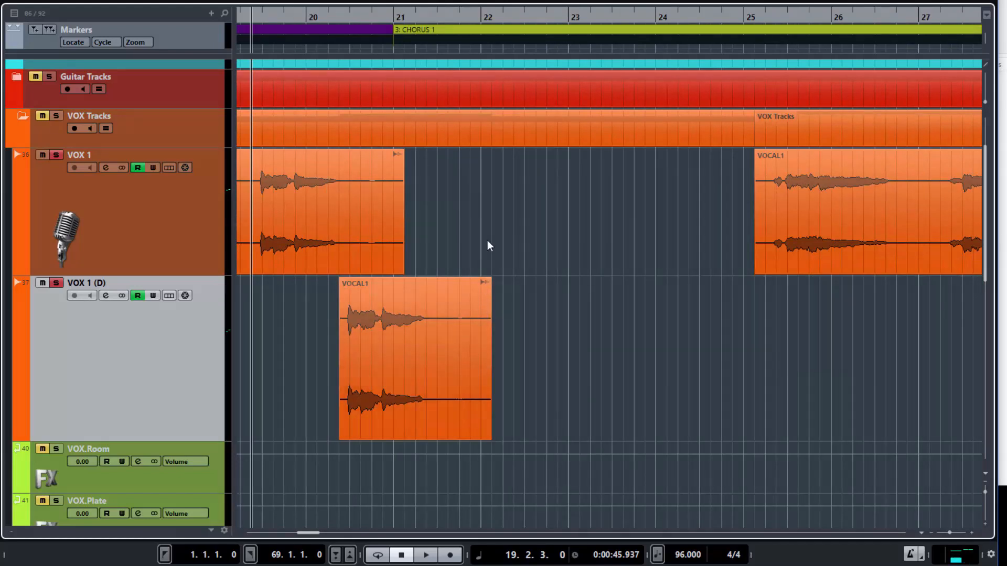
Copy the VOCAL1 phrase on VOX 1 (D) to start just before bar 22, and select the first phrase
scroll(492, 240, "left", 4)
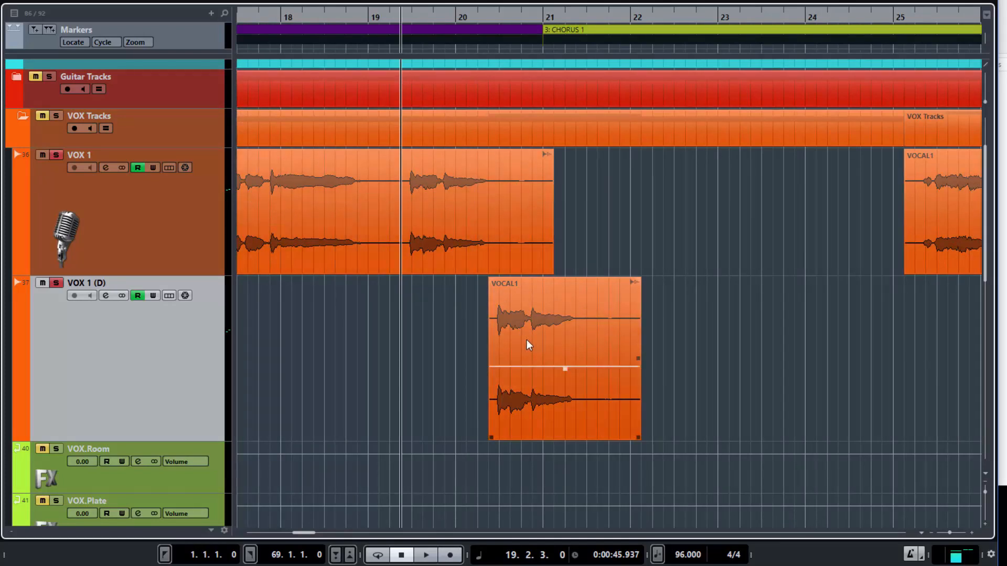
left_click_drag(524, 342, 656, 361)
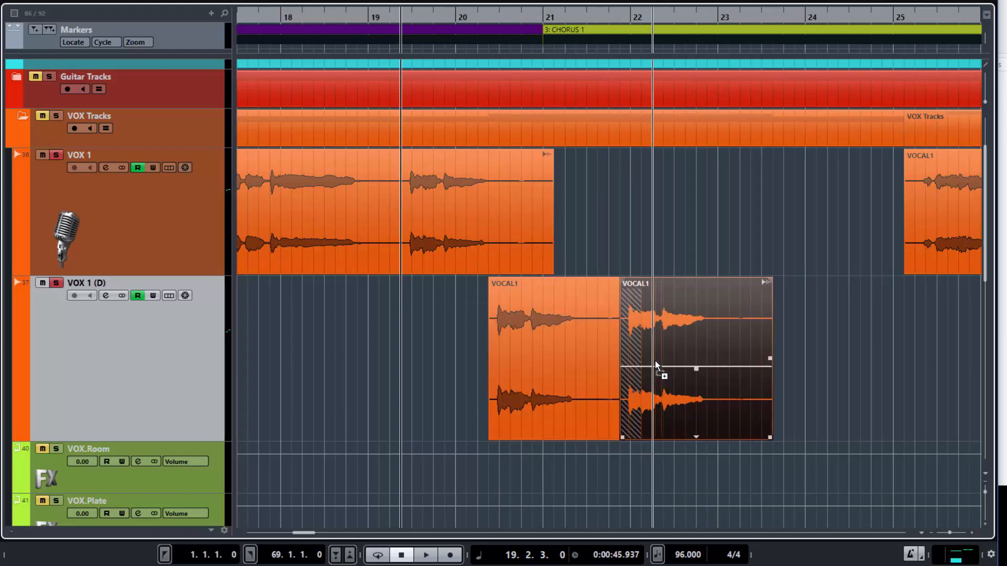
left_click(611, 432)
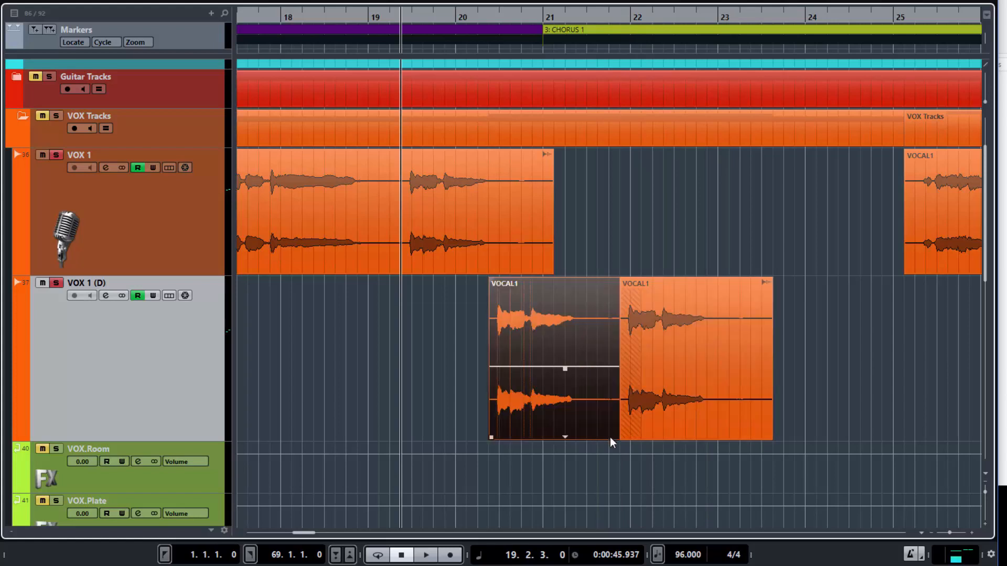
Split both VOCAL1 echoes on VOX 1 (D) just after the sung phrase and delete the silent tails
left_click(587, 344, "alt")
key("Delete")
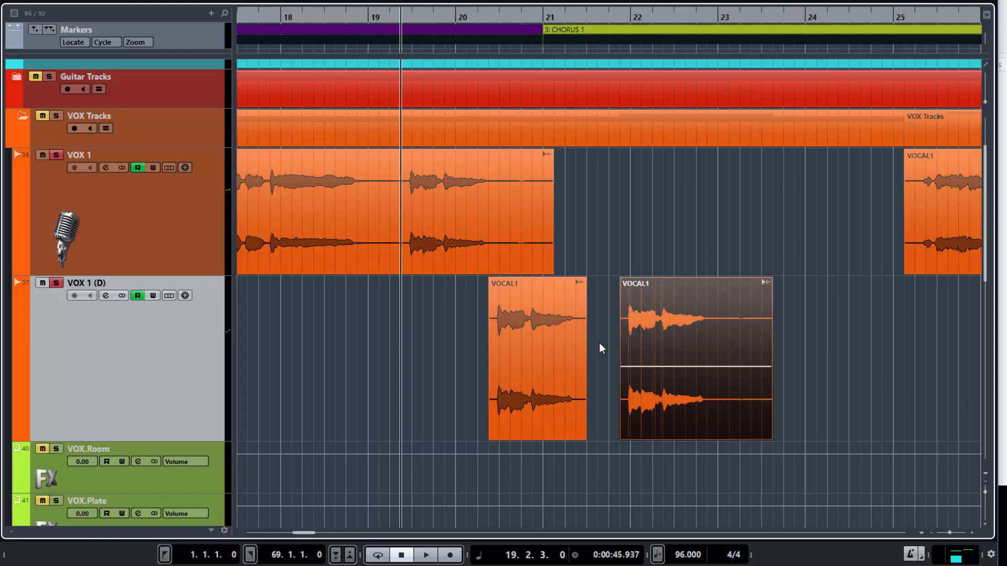
left_click(730, 334, "alt")
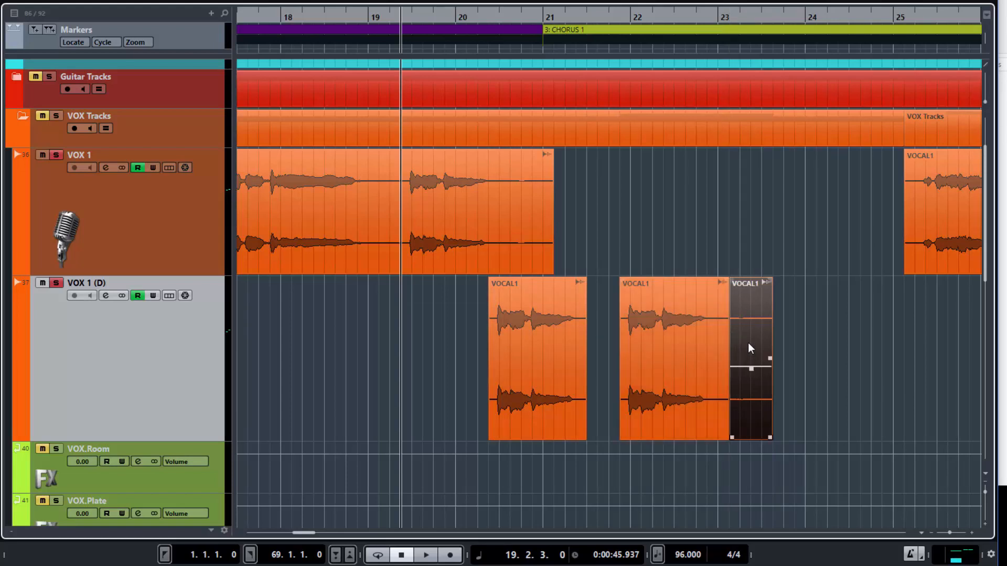
key("Delete")
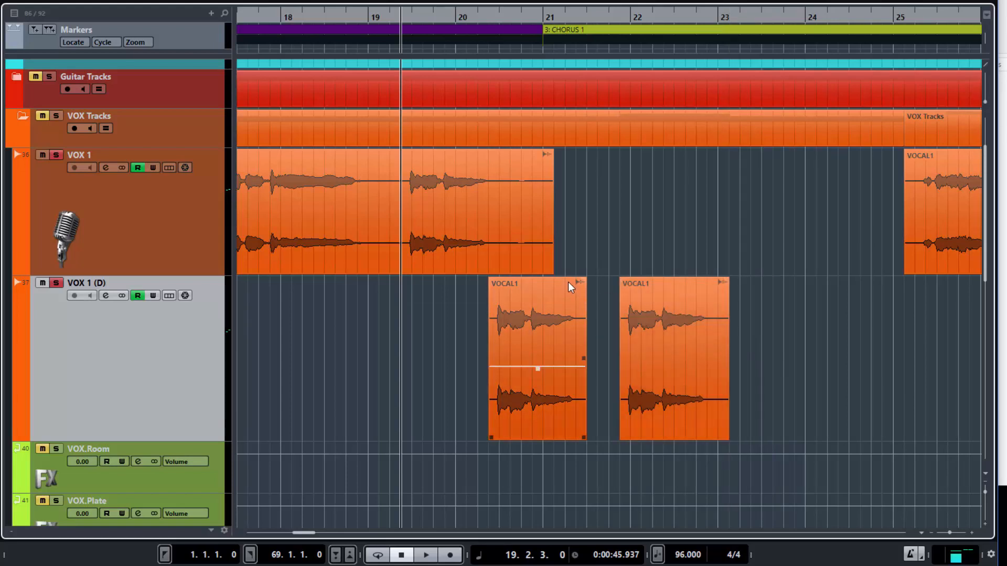
Add short fade-ins and fade-outs to both VOCAL1 echoes on VOX 1 (D), and shift the second echo slightly earlier
left_click_drag(583, 280, 576, 280)
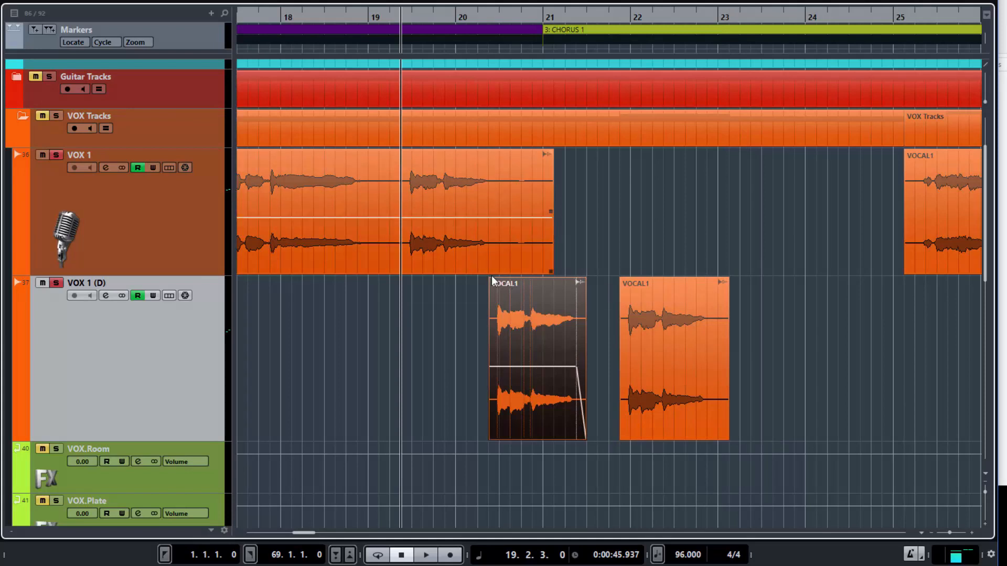
left_click(490, 280)
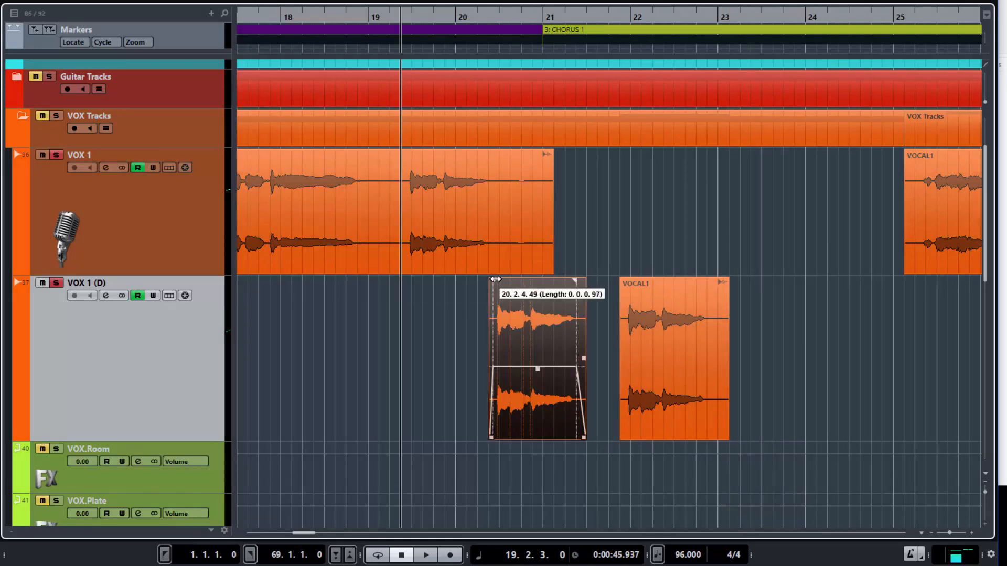
left_click(628, 279)
left_click_drag(628, 279, 629, 279)
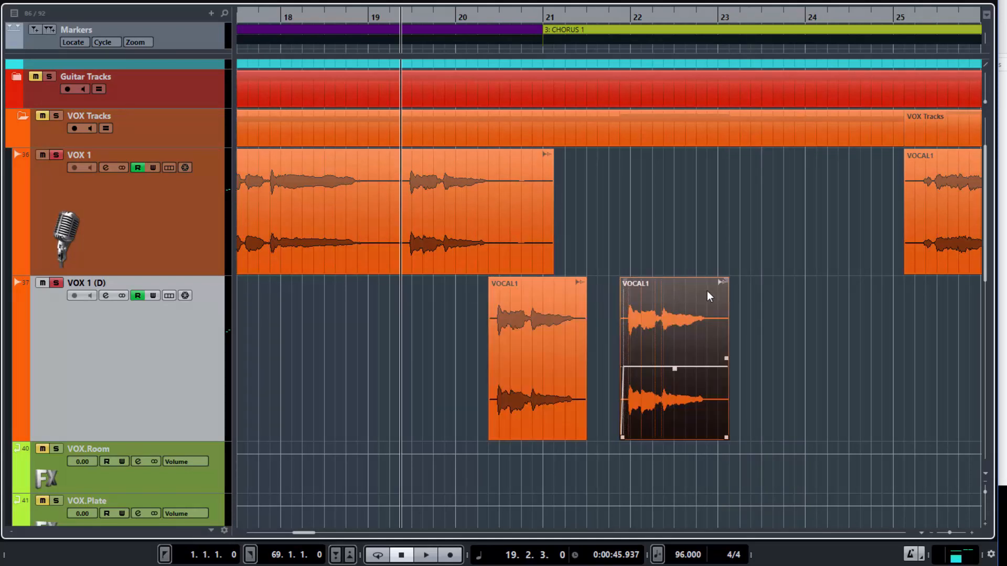
left_click_drag(727, 281, 664, 287)
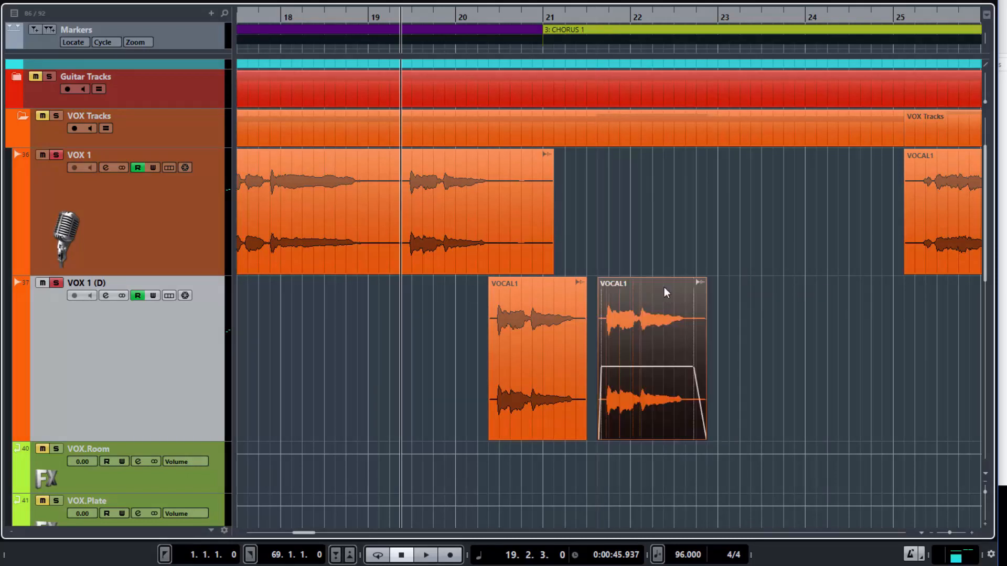
Audition the echo timing and move the second VOCAL1 echo earlier so it starts directly where the first one ends
key("space")
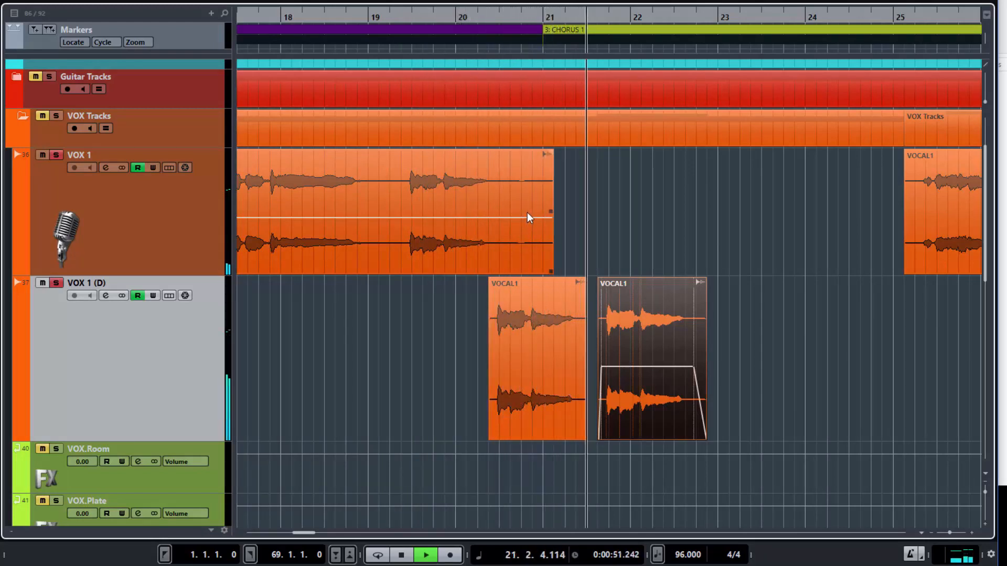
key("space")
left_click_drag(617, 301, 612, 305)
key("space")
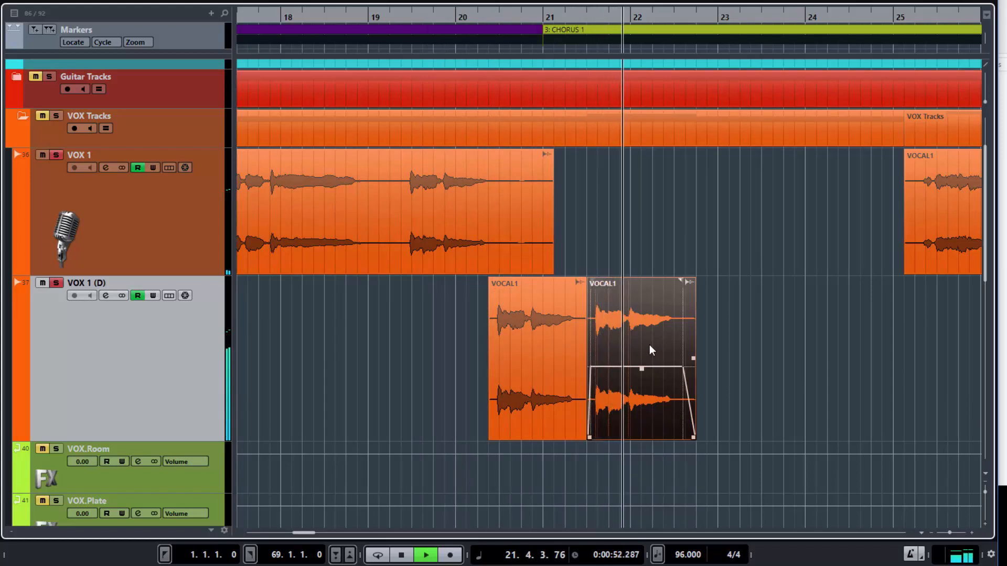
key("space")
Copy the second VOCAL1 echo twice on VOX 1 (D), filling the gap up to bar 25, and audition all four echoes
left_click_drag(644, 353, 822, 339)
key("space")
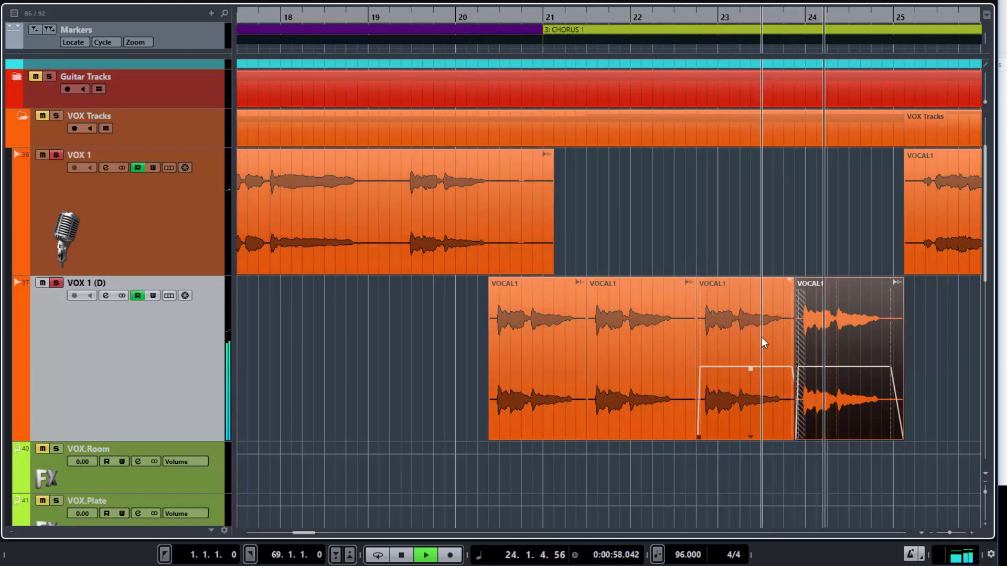
key("space")
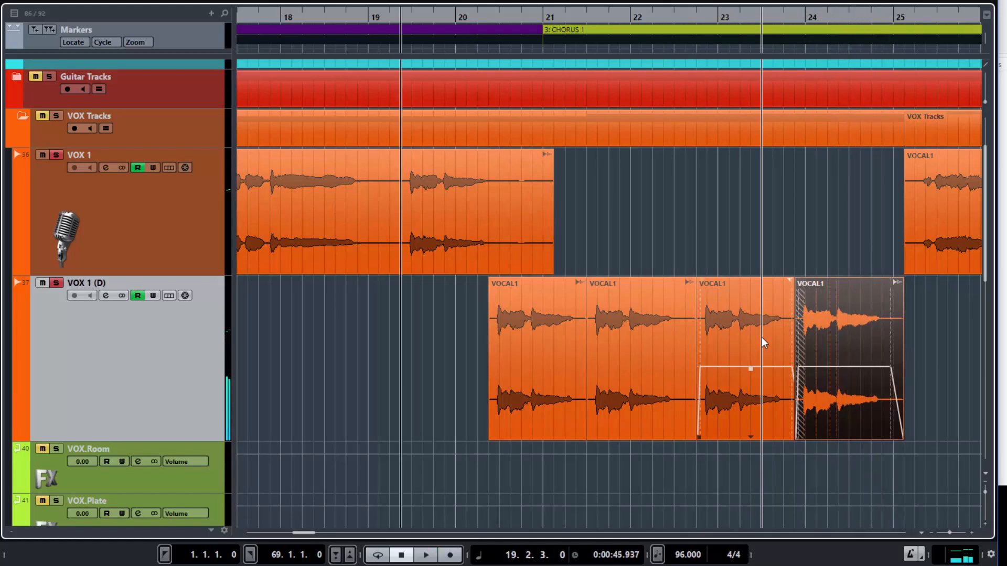
Tighten the third and fourth VOCAL1 echoes by moving them slightly earlier, with the last starting at 23.4.1.0
left_click(732, 347)
left_click_drag(727, 349, 814, 350)
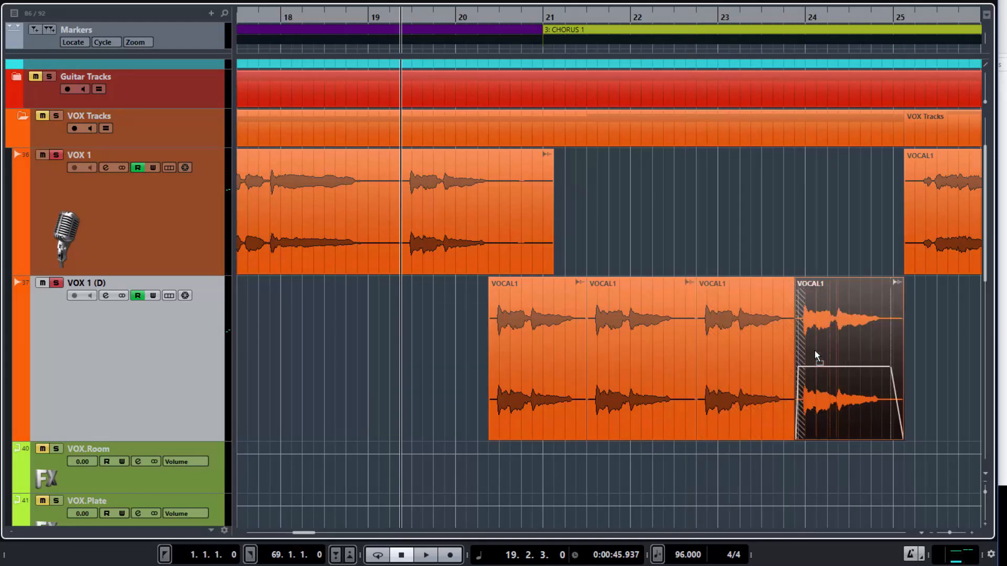
left_click_drag(749, 346, 737, 344)
left_click_drag(815, 348, 807, 347)
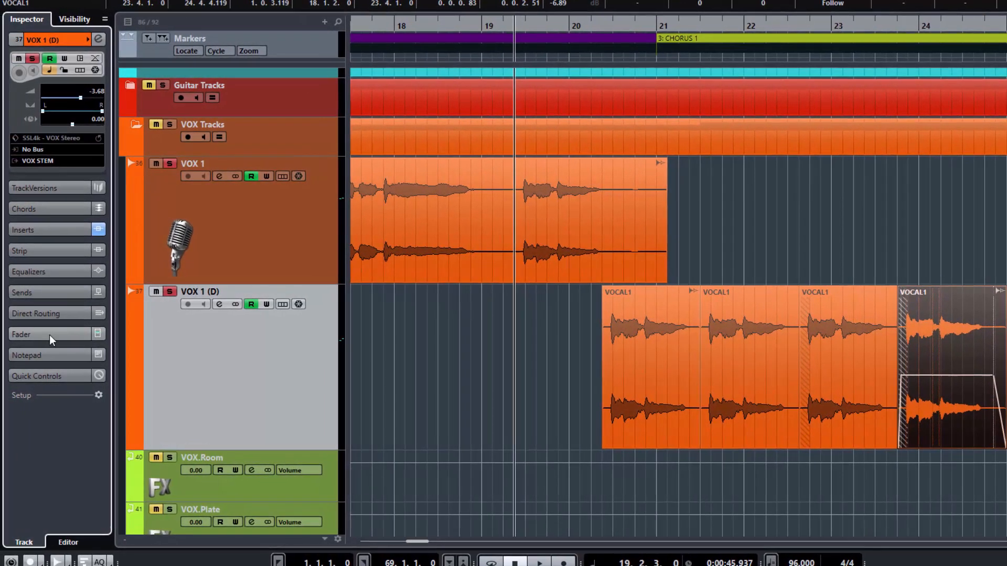
Disable automation read on VOX 1 (D), lower its channel volume to -7.66 dB and audition the echoes
left_click(35, 333)
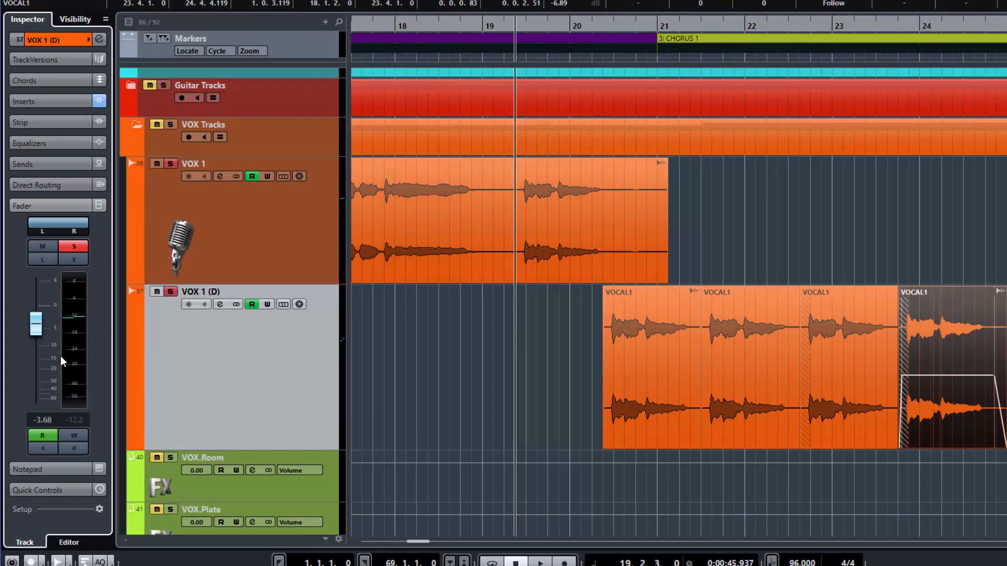
left_click(42, 435)
left_click_drag(42, 331, 43, 342)
key("space")
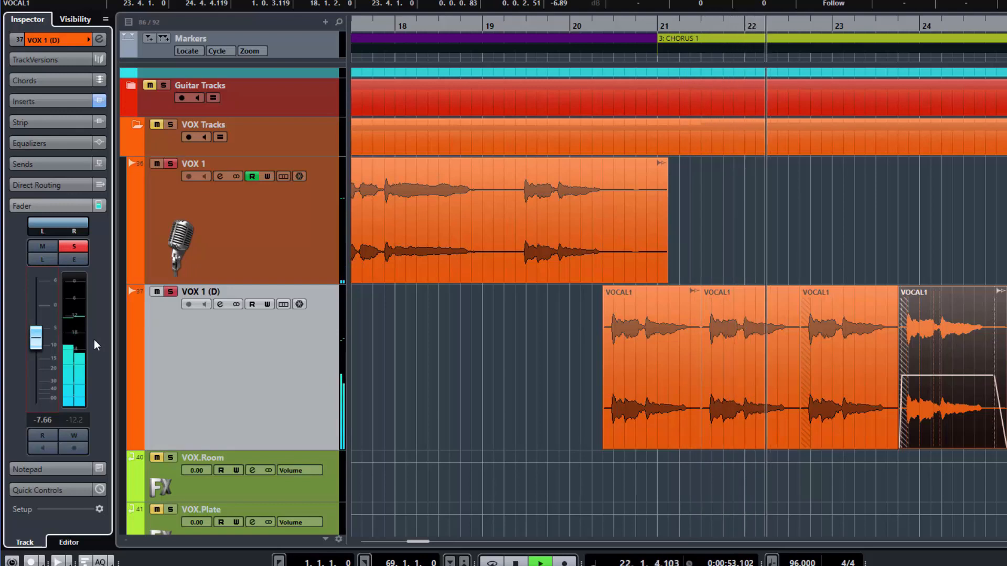
key("space")
Lower the event volume of the second, third and fourth VOCAL1 echoes progressively, the last to -15.13 dB, and audition the decay
mouse_move(641, 381)
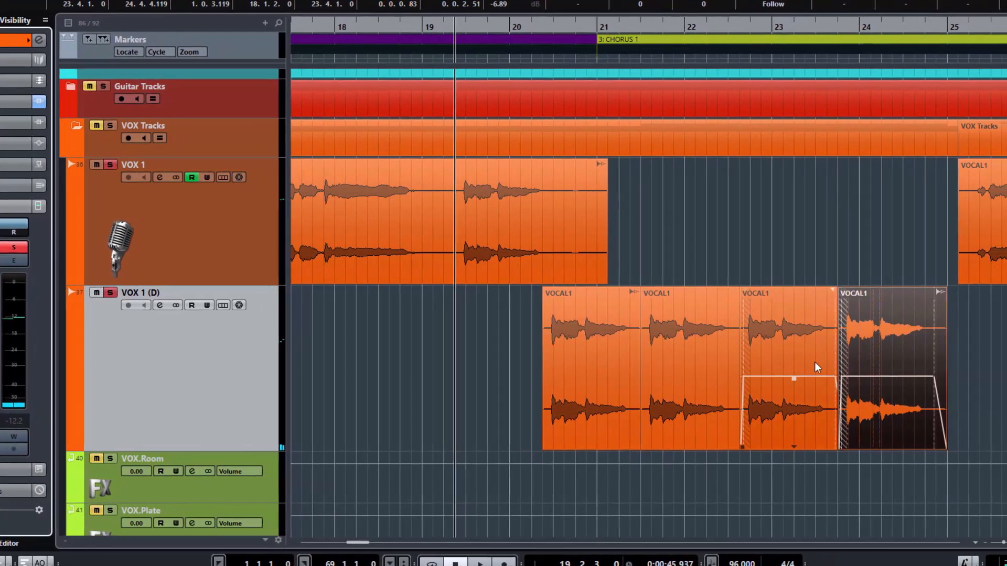
mouse_move(555, 371)
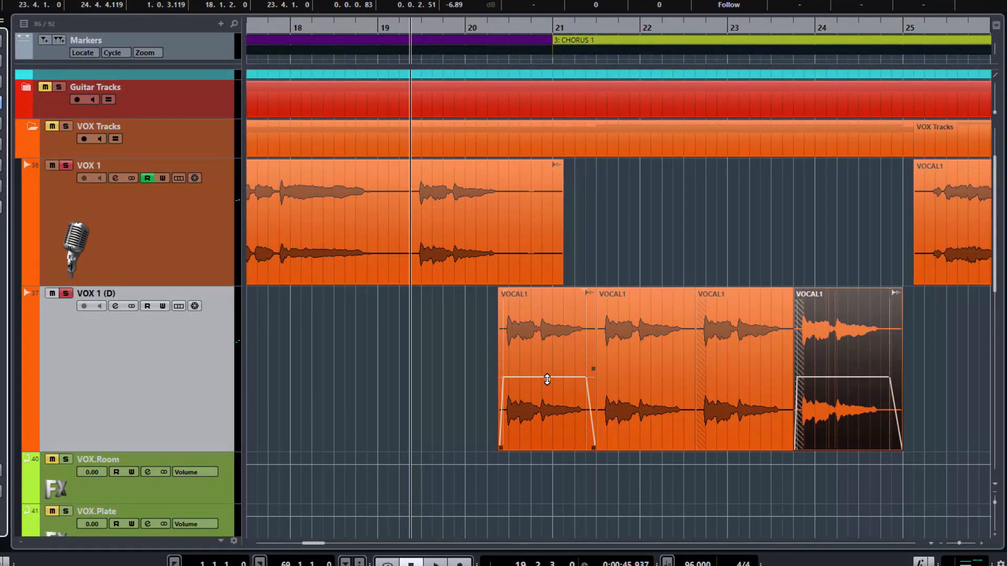
mouse_move(624, 383)
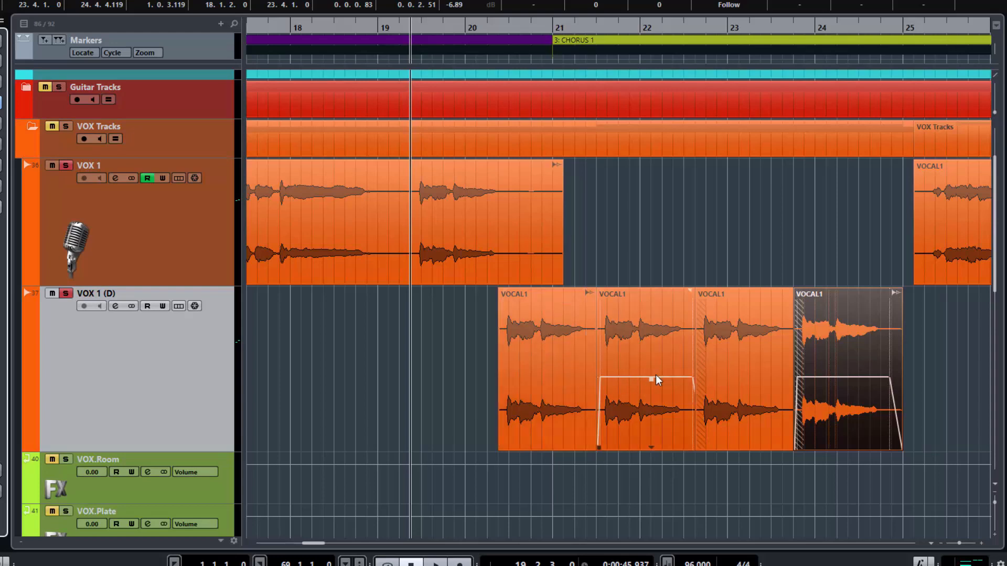
mouse_move(834, 374)
left_click_drag(652, 378, 653, 401)
mouse_move(733, 416)
left_click_drag(751, 379, 750, 417)
left_click_drag(849, 380, 843, 425)
key("space")
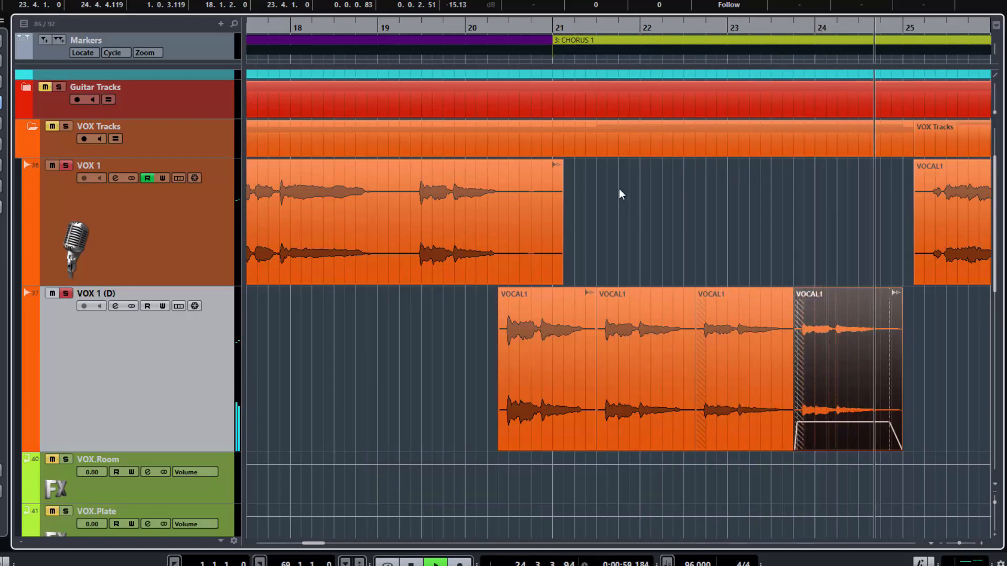
key("space")
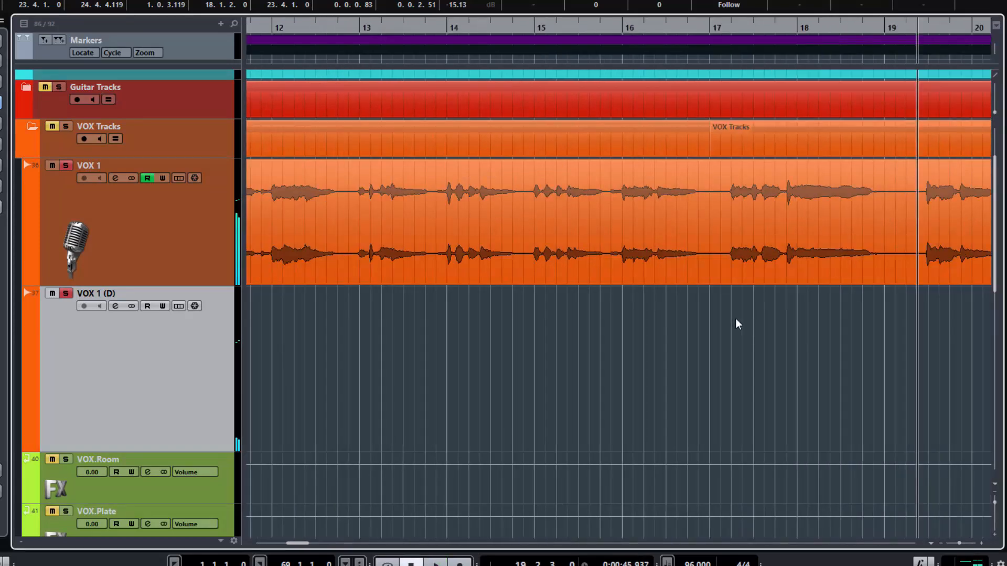
Enable a 24 dB/Oct high-cut filter on VOX 1 (D), lower its cutoff to a few kilohertz and audition the darker echoes
scroll(753, 381, "right", 10)
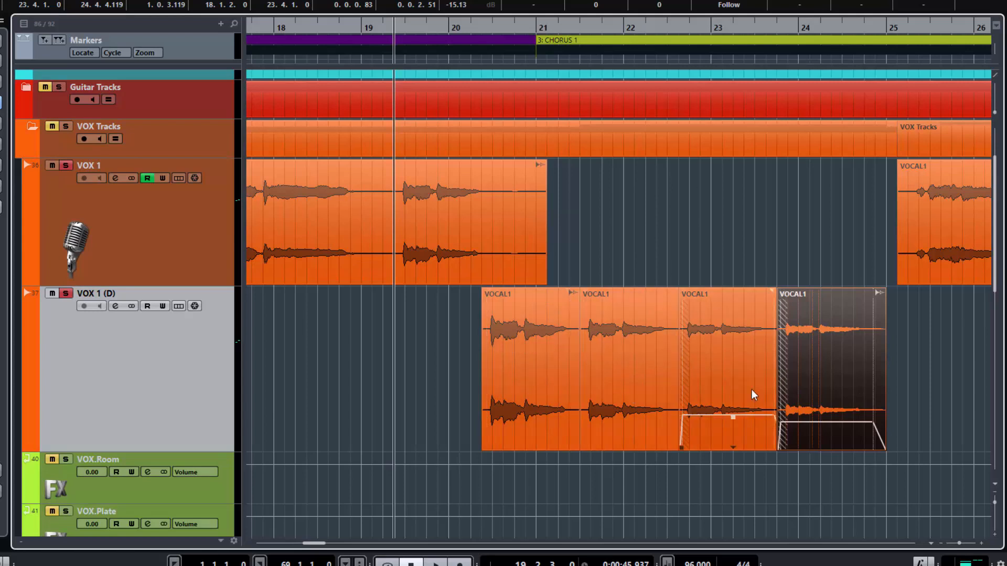
left_click(118, 307)
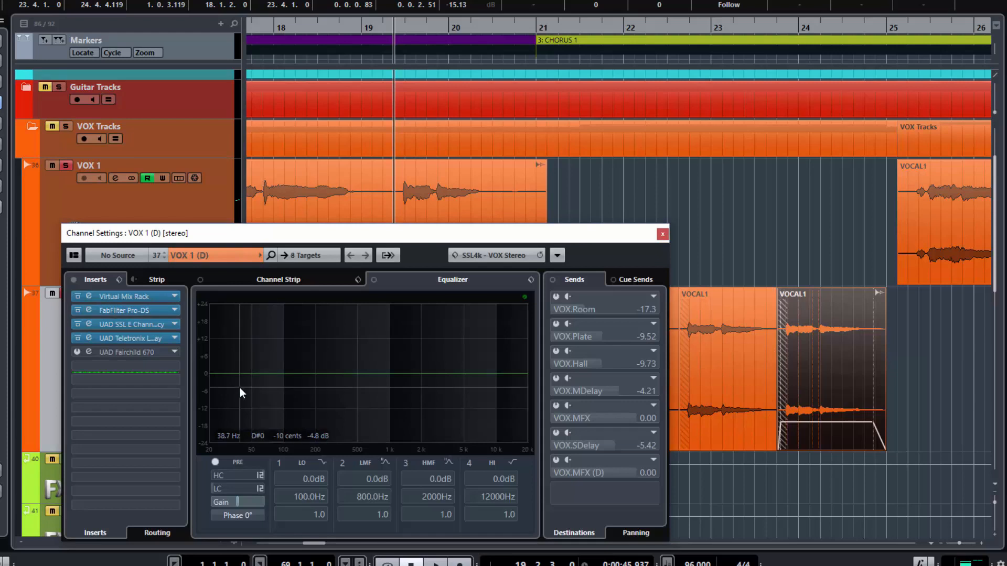
left_click_drag(321, 237, 328, 204)
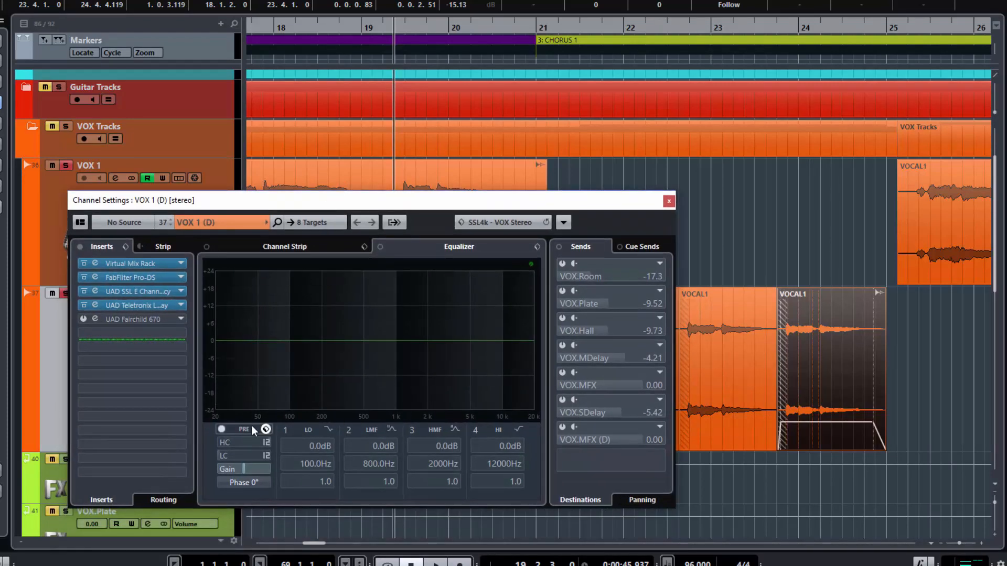
left_click(222, 429)
left_click(266, 444)
left_click(223, 427)
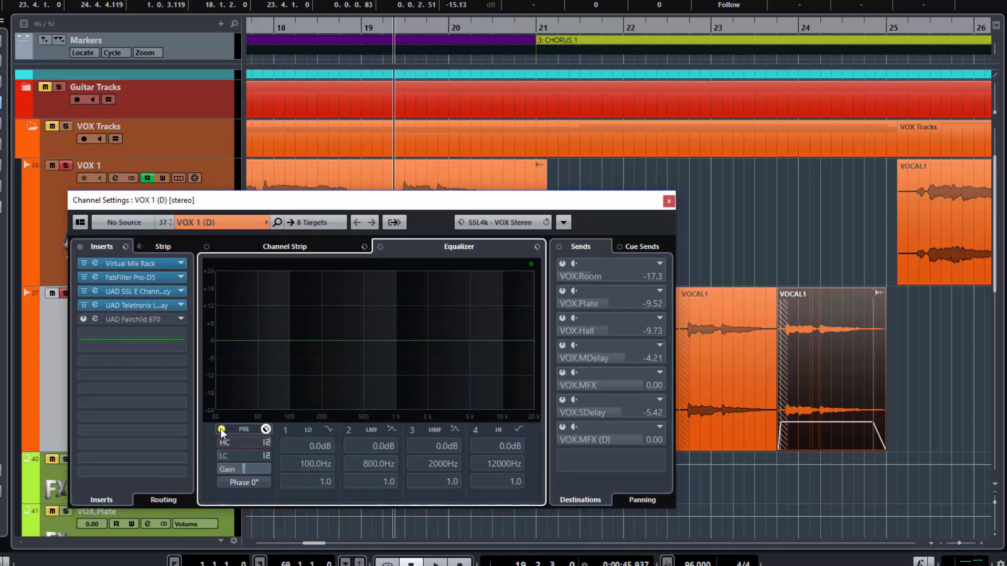
left_click(266, 444)
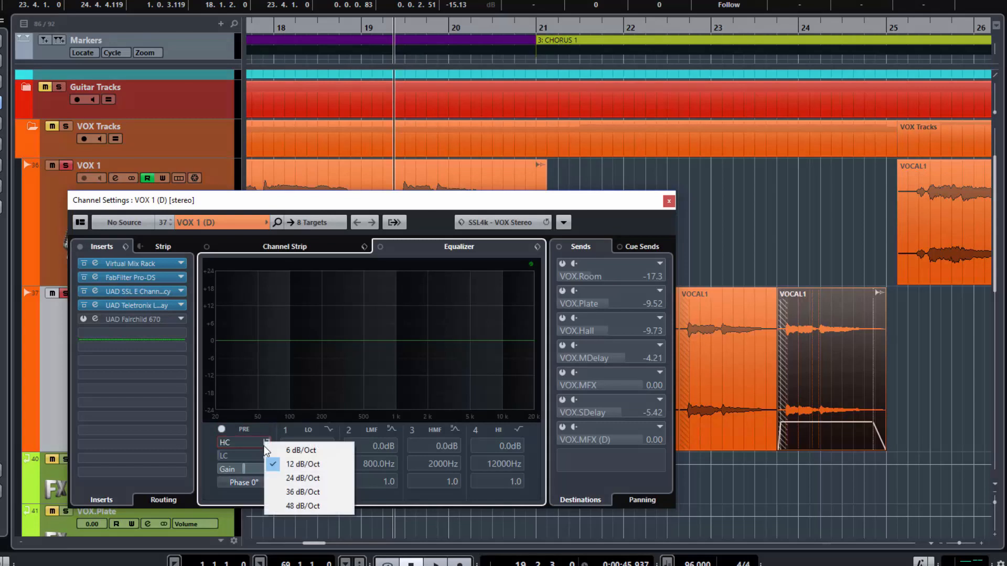
left_click(301, 478)
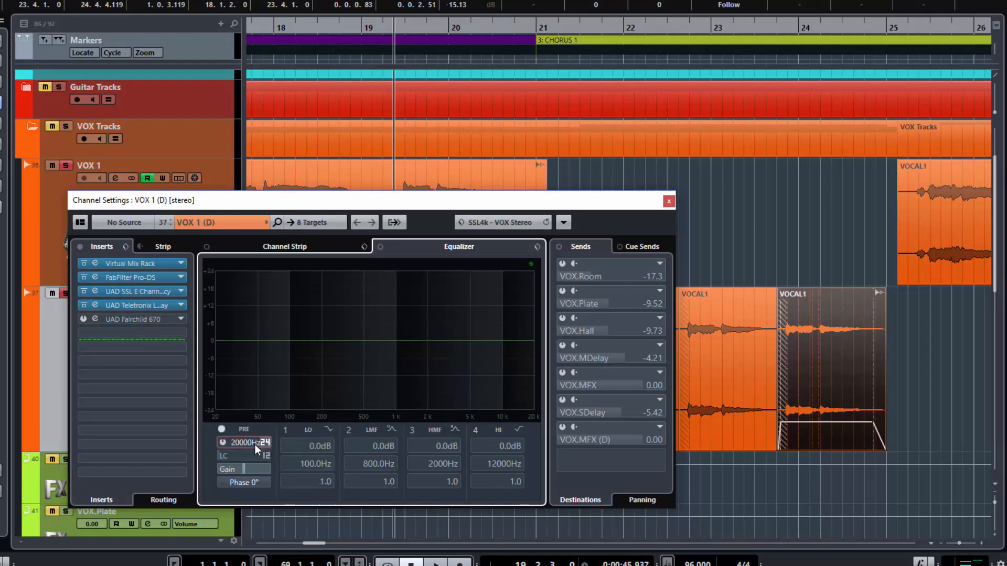
left_click_drag(254, 441, 238, 444)
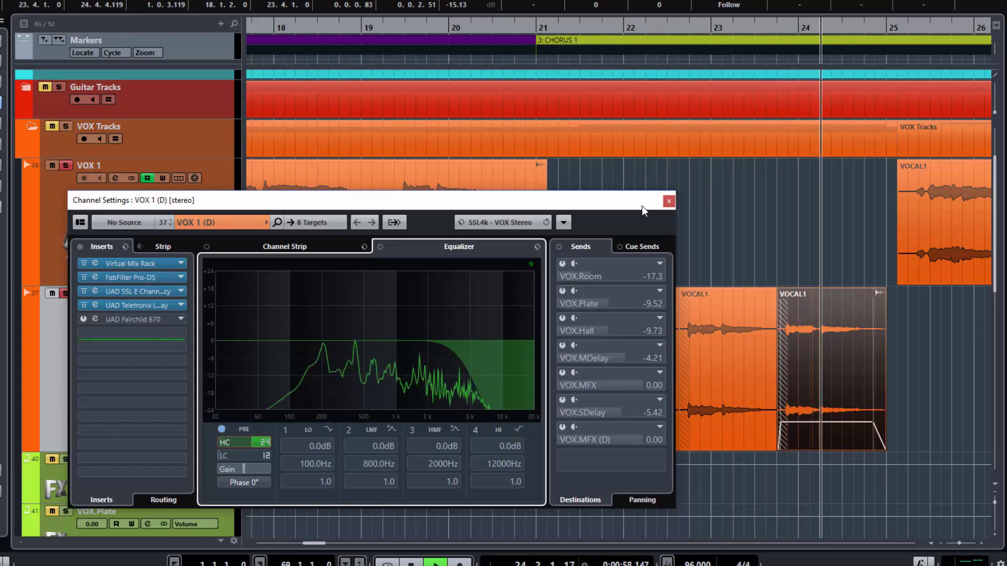
key("space")
Enable the 12 dB/Oct low-cut filter on VOX 1 (D), raise its cutoff to a few hundred hertz, audition it and close the channel settings
left_click(223, 455)
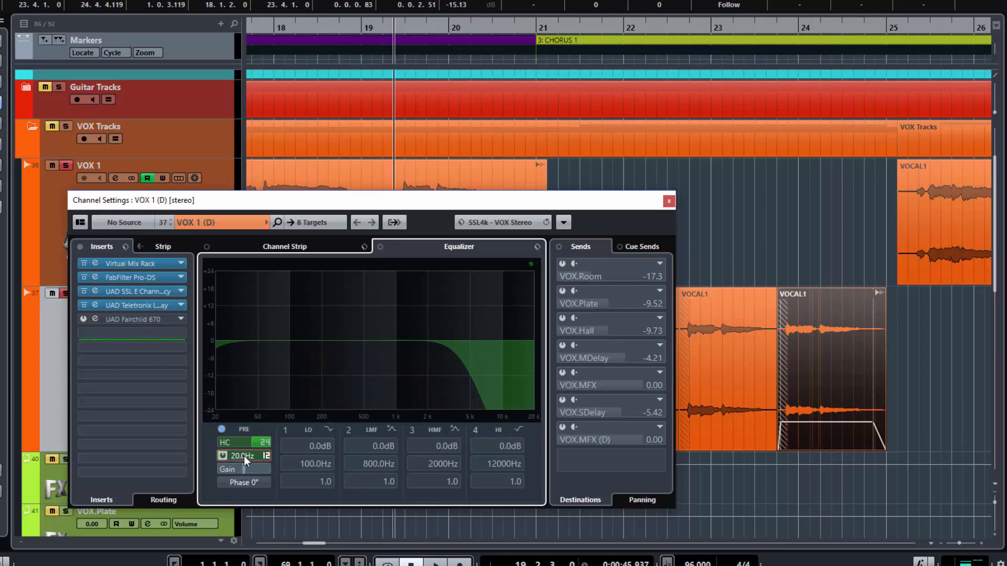
scroll(252, 457, "up", 2)
left_click_drag(240, 456, 262, 457)
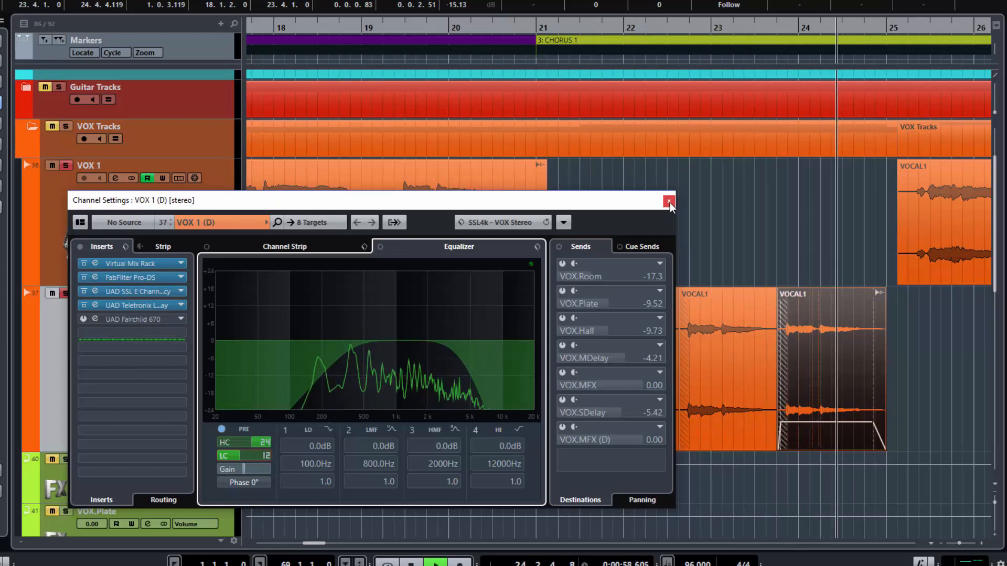
left_click(669, 202)
key("space")
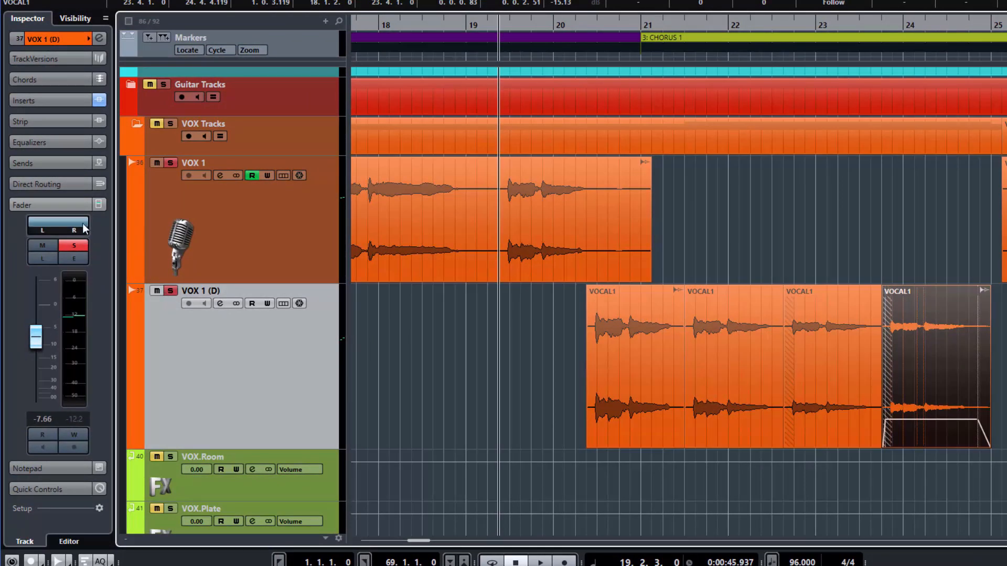
Pan the VOX 1 (D) track to L54 and duplicate the track with its echoes
left_click_drag(89, 226, 43, 227)
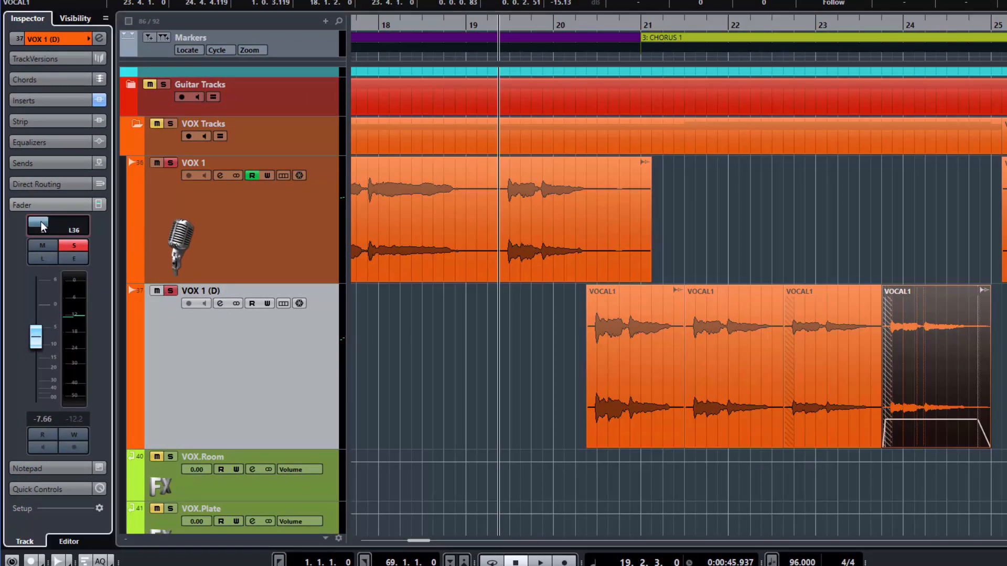
right_click(325, 387)
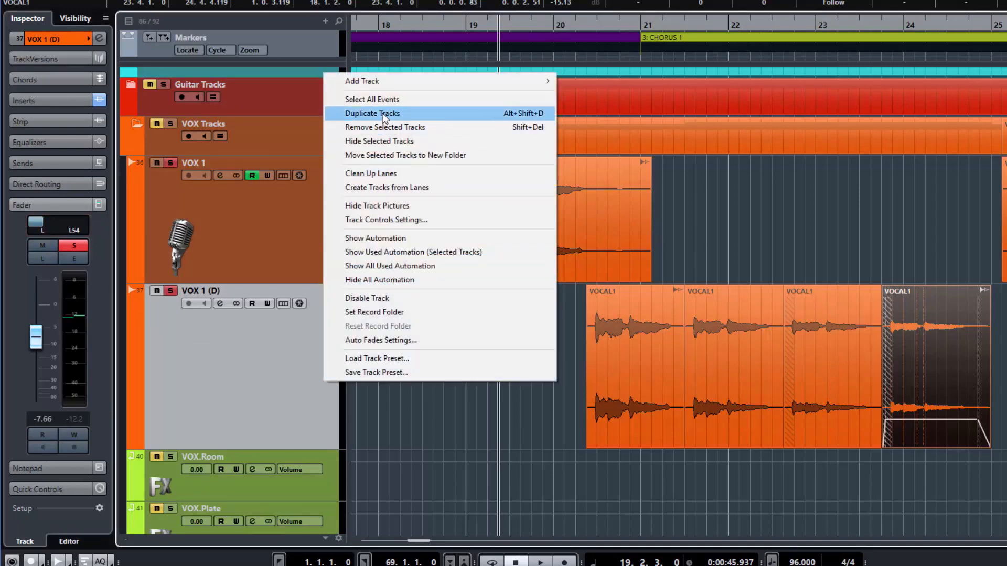
key("Escape")
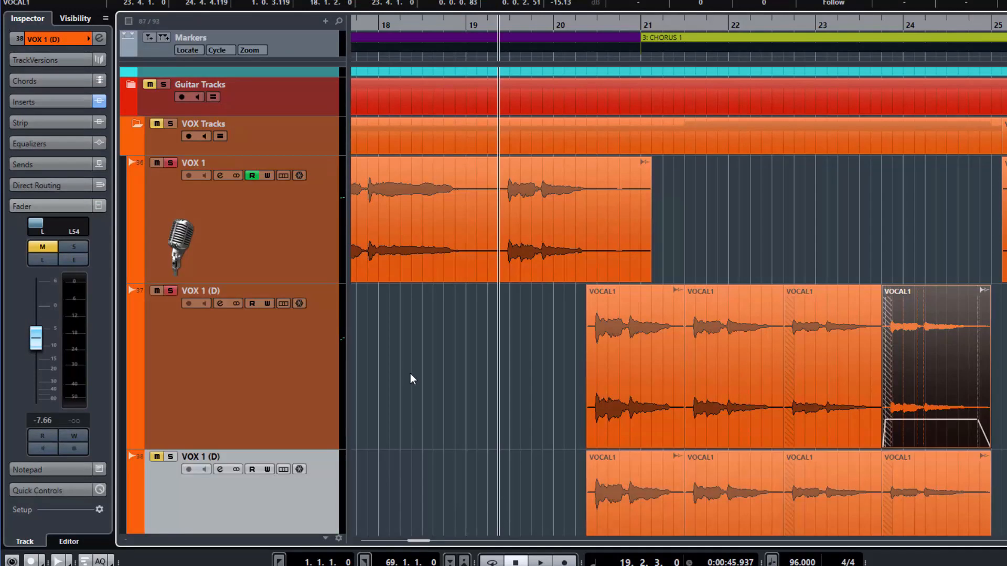
Solo the second VOX 1 (D) track and pan it to R40
scroll(385, 368, "down", 4)
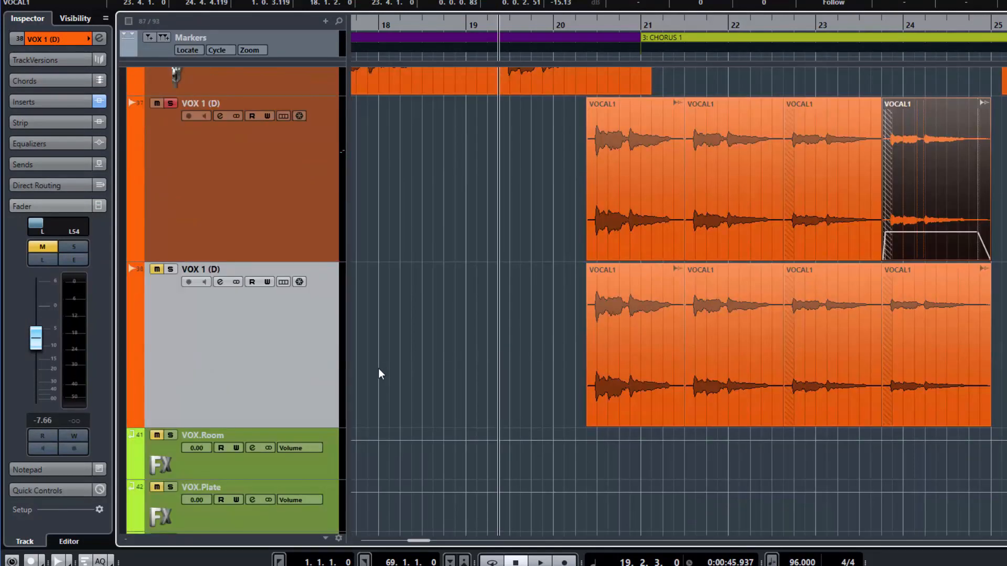
left_click(170, 269)
left_click(43, 223)
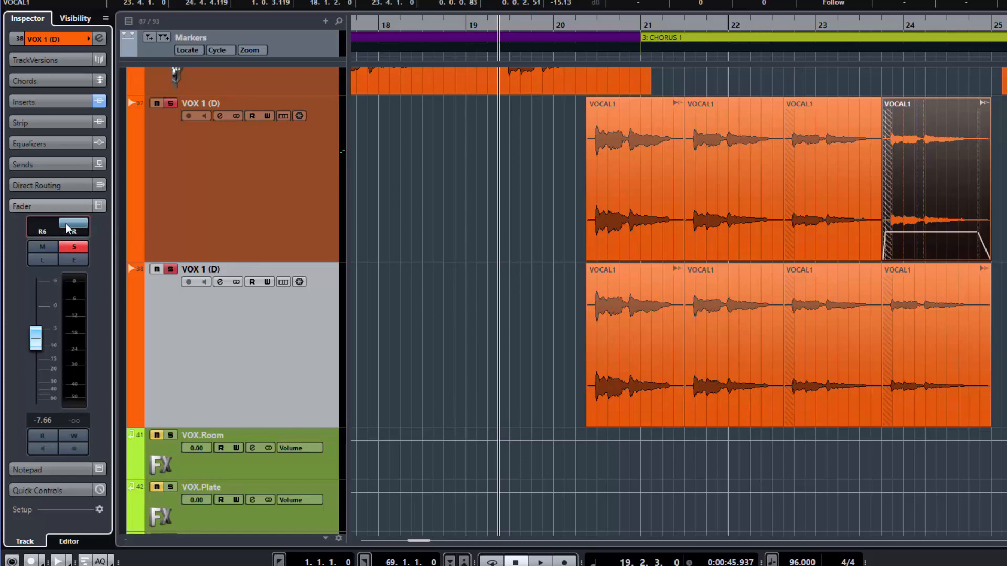
left_click_drag(73, 224, 74, 225)
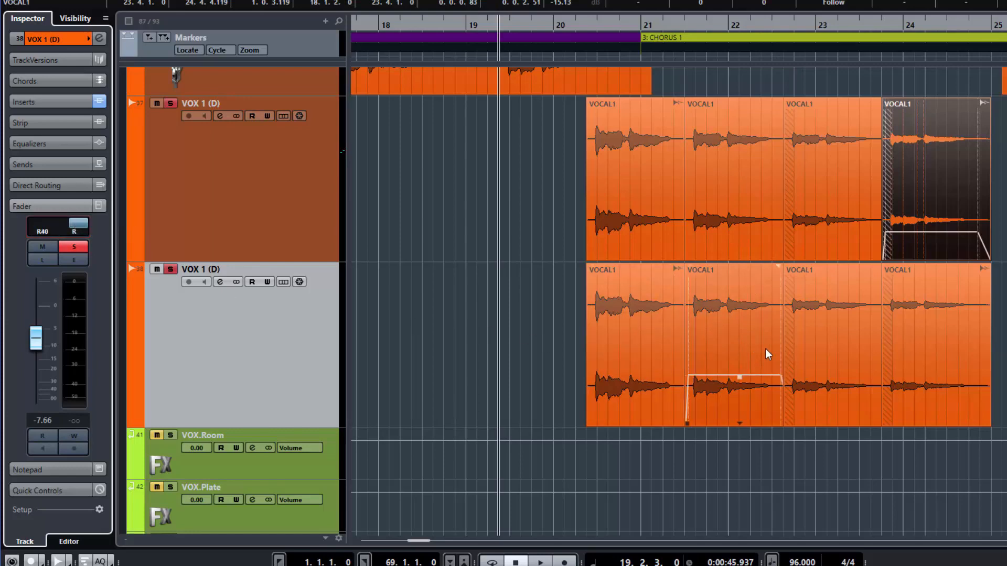
Delete the second and fourth echoes from the R40 track and the first and third from the L54 track, and audition the alternating echoes
left_click(753, 333)
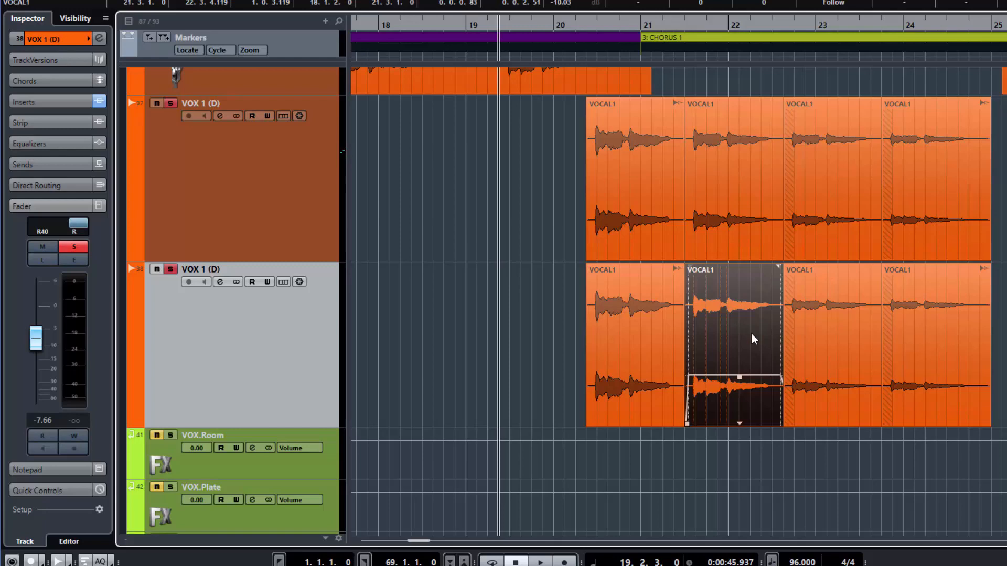
left_click_drag(753, 336, 779, 270)
left_click_drag(822, 195, 918, 317)
key("Delete")
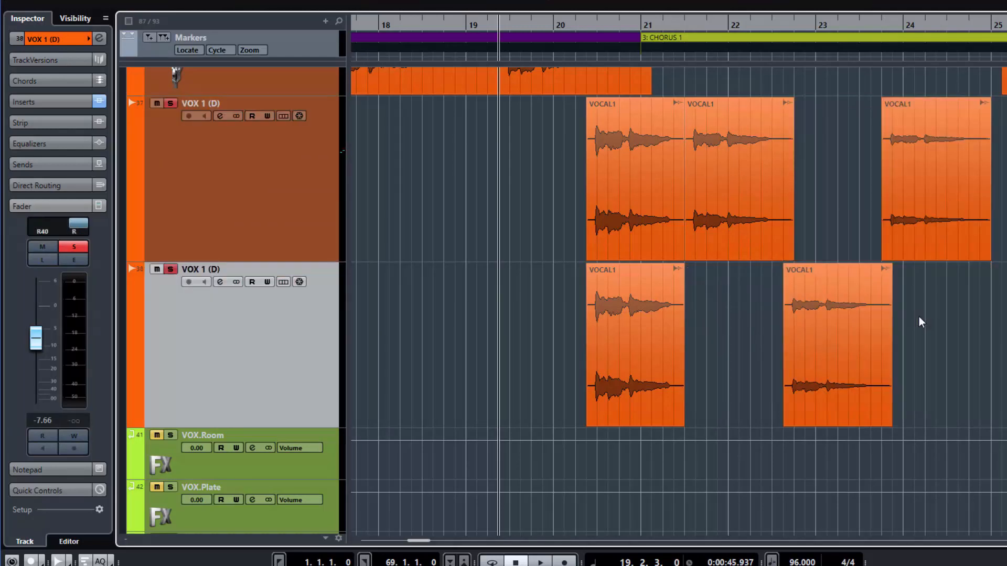
left_click(640, 236)
key("Delete")
mouse_move(654, 289)
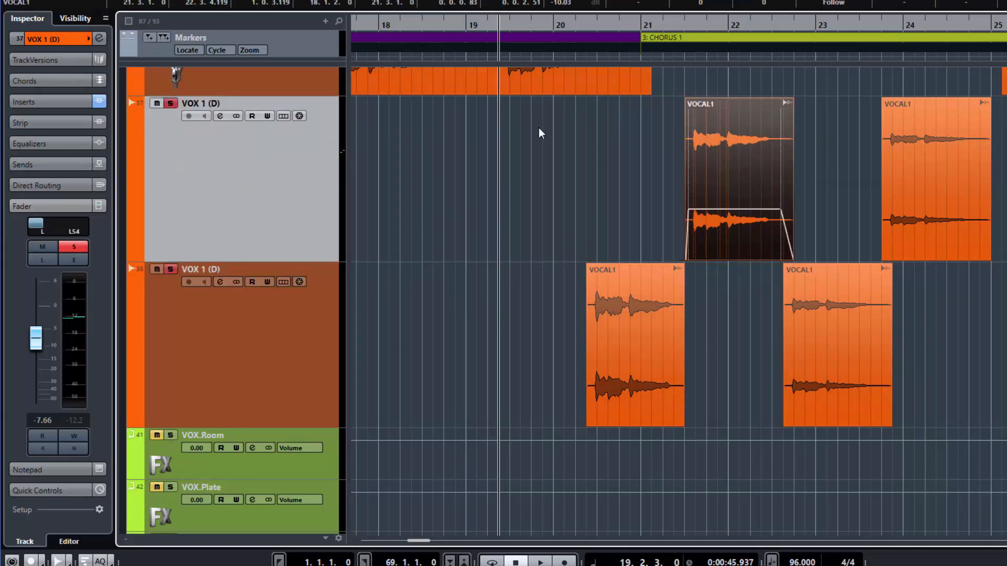
mouse_move(816, 318)
mouse_move(930, 200)
key("space")
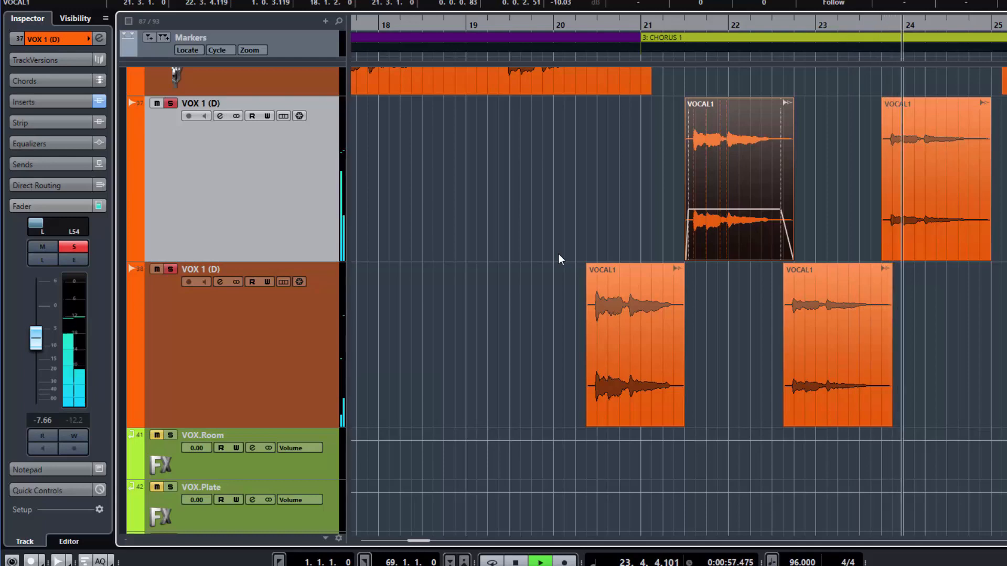
key("space")
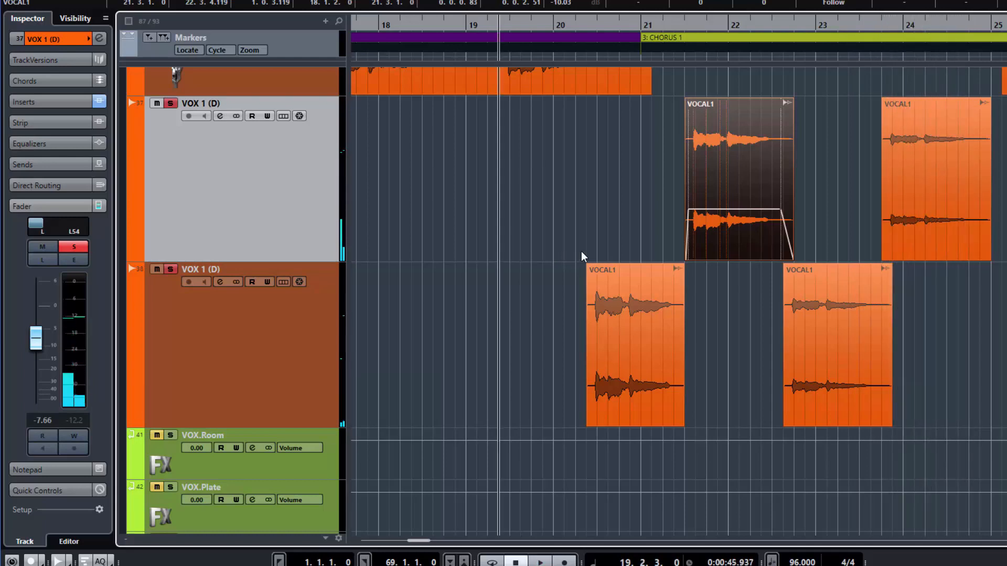
Lower the event volume of the first echo on the R40 track slightly and of the second echo on the L54 track to -14.94 dB
mouse_move(684, 272)
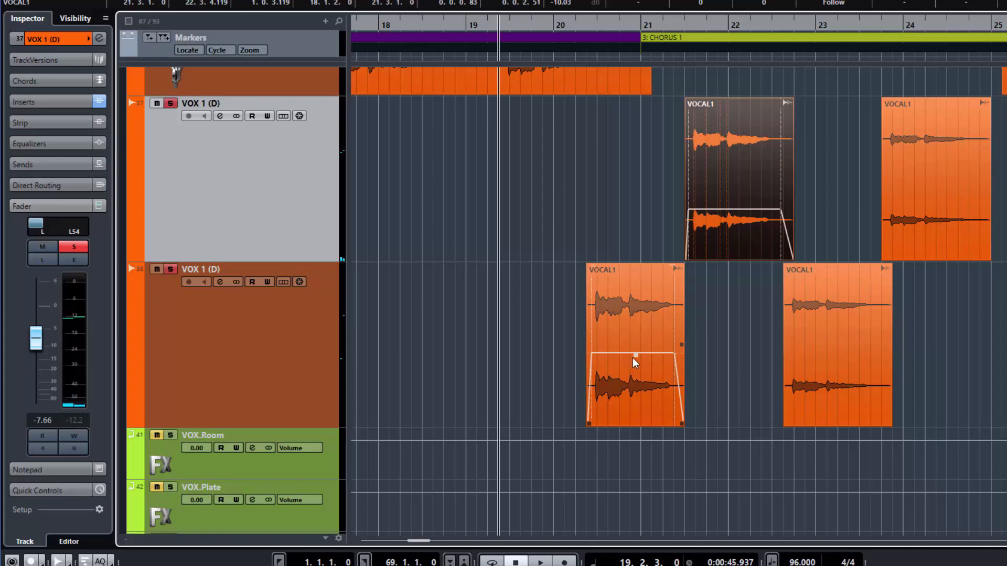
left_click_drag(636, 357, 637, 373)
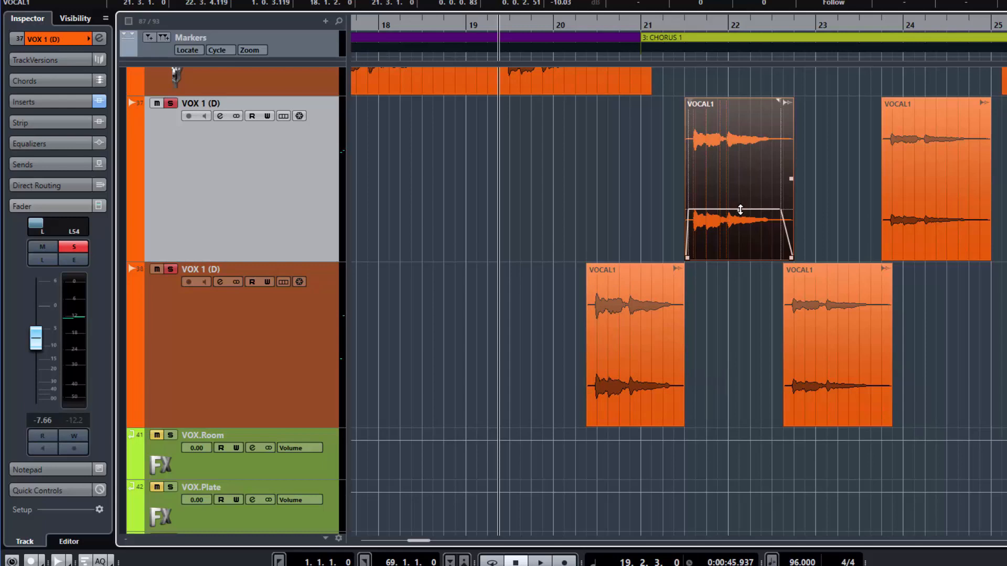
left_click_drag(739, 210, 739, 231)
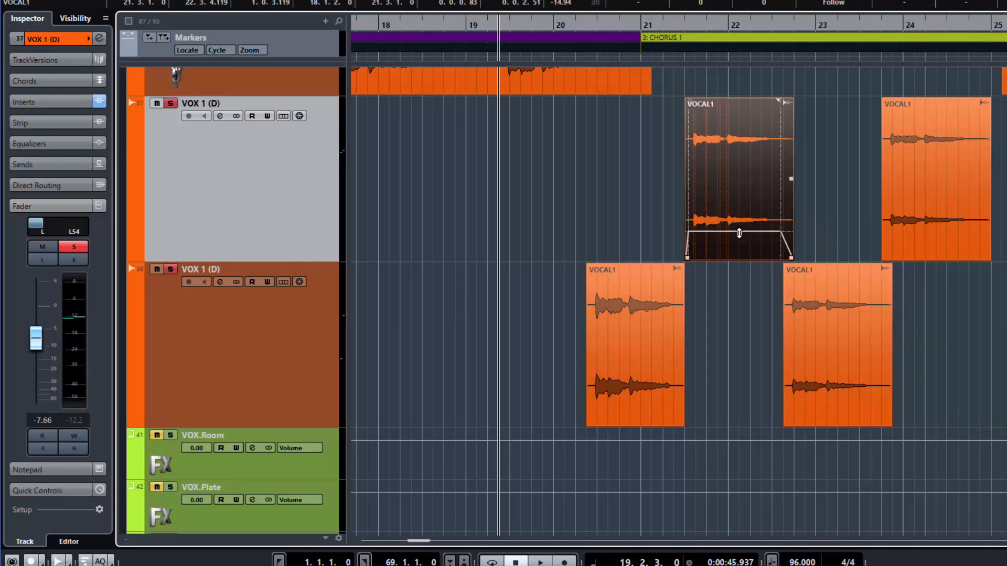
left_click_drag(636, 366, 636, 369)
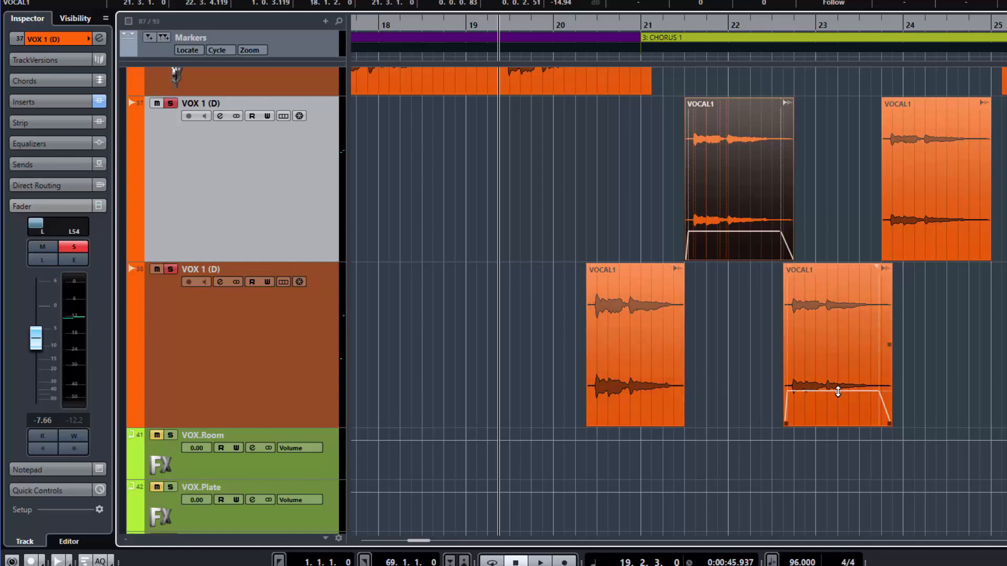
Raise the event volume of the third echo to -6.98 dB and the fourth to -5.21 dB, and audition the new level pattern
left_click_drag(838, 385, 844, 350)
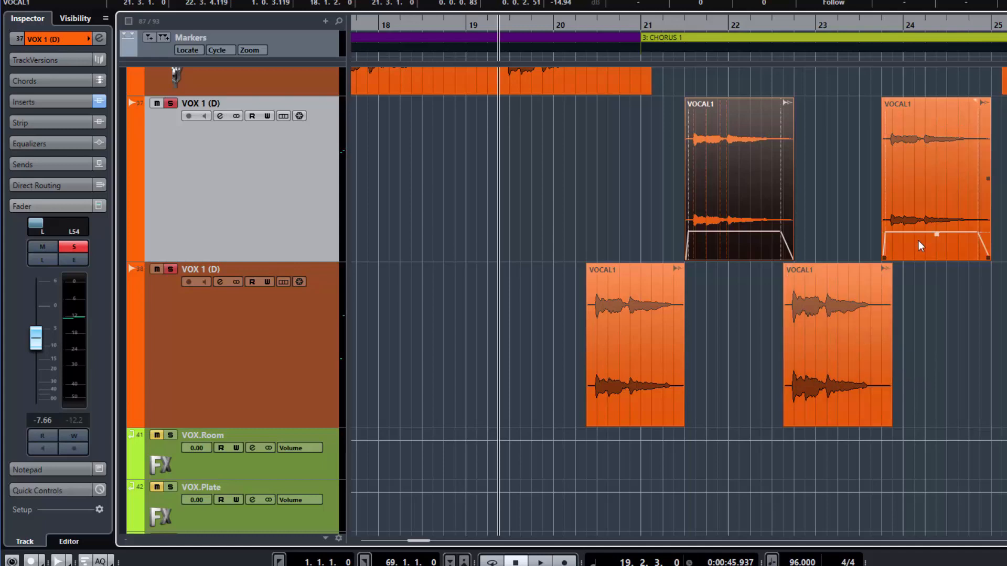
left_click(837, 350)
left_click_drag(837, 352, 837, 354)
left_click_drag(936, 232, 941, 174)
key("space")
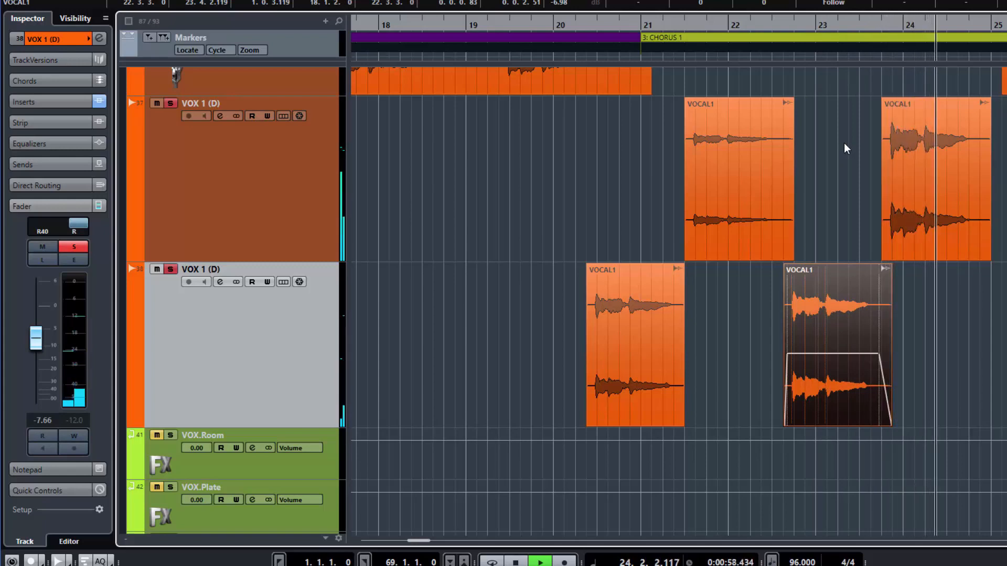
key("space")
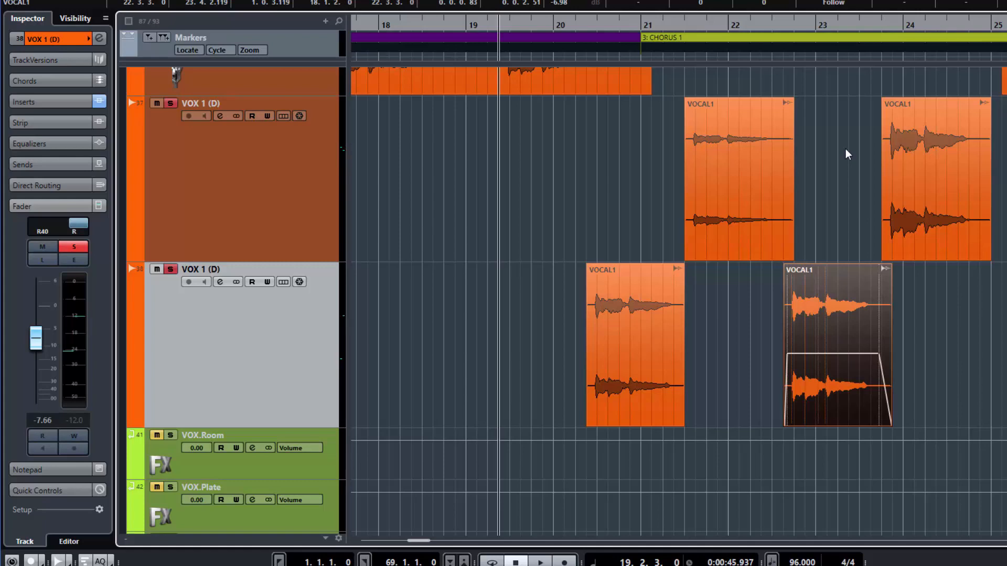
Bounce the third and fourth VOCAL1 echoes separately with Bounce Selection, replacing the original events
mouse_move(744, 227)
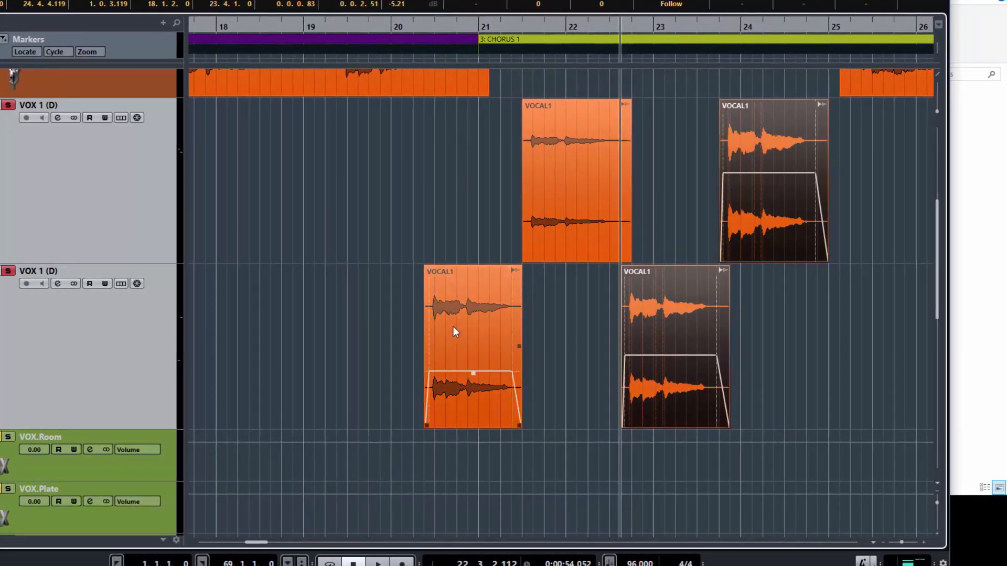
right_click(687, 335)
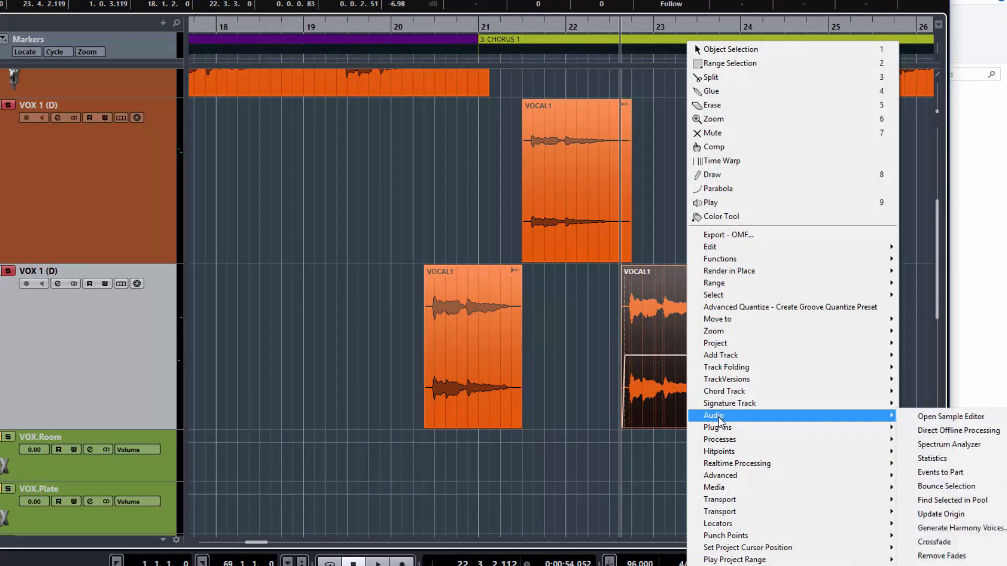
mouse_move(886, 416)
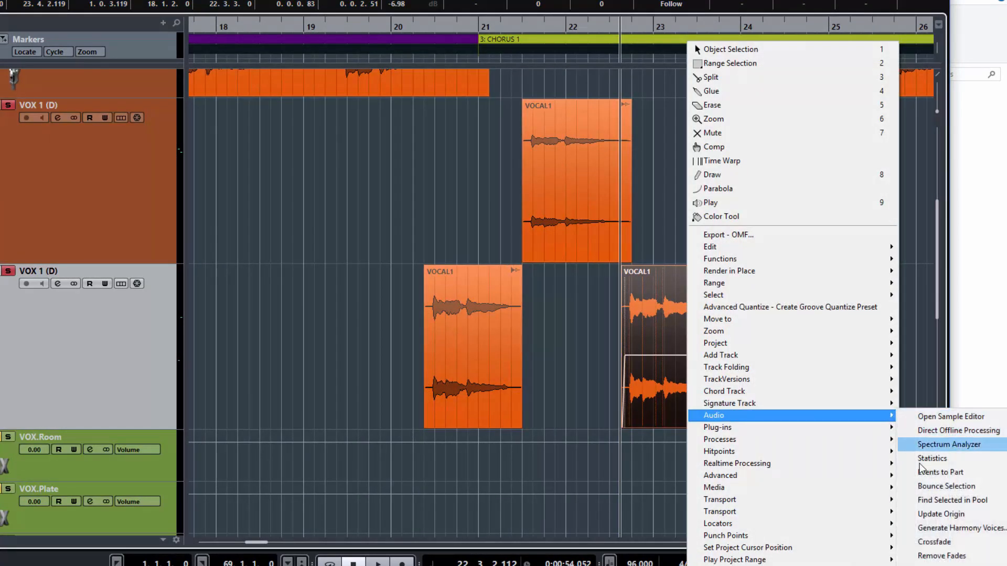
left_click(927, 486)
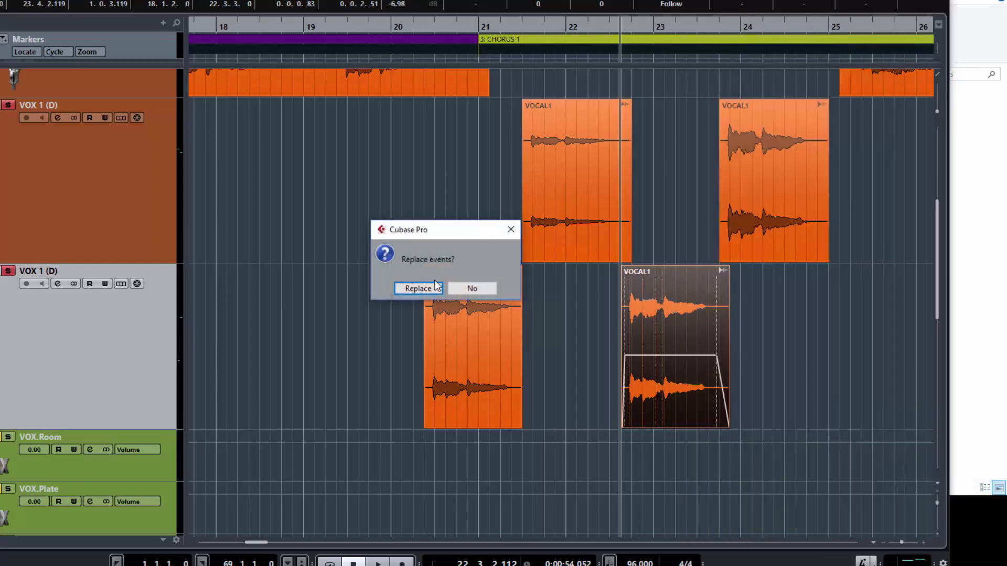
left_click(418, 288)
left_click(740, 248)
right_click(749, 357)
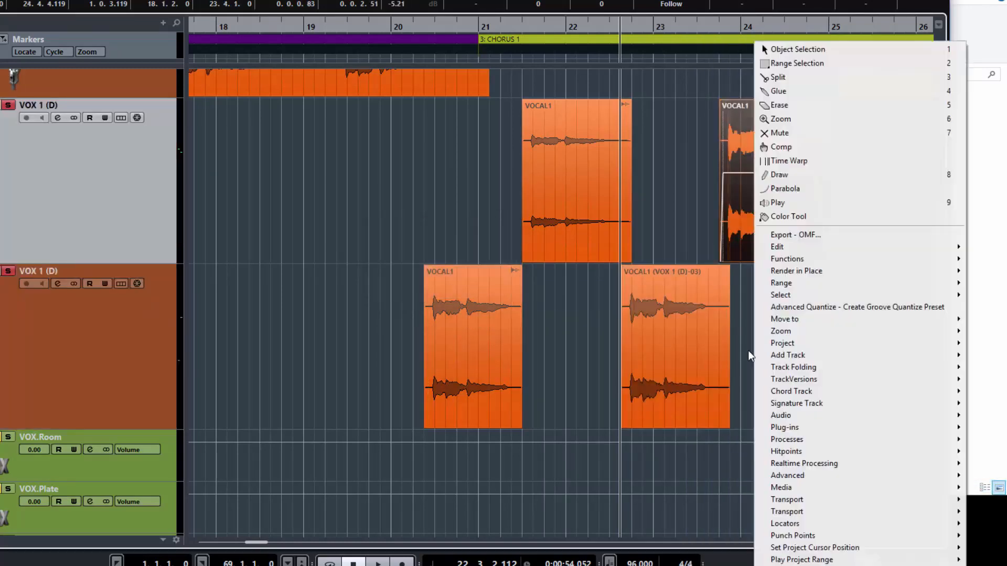
mouse_move(779, 415)
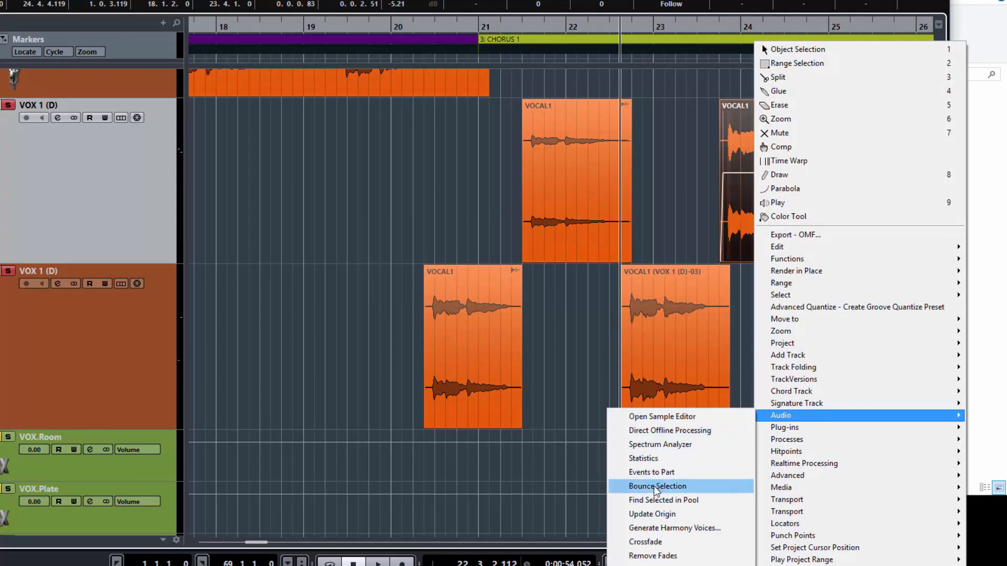
left_click(656, 487)
left_click(418, 288)
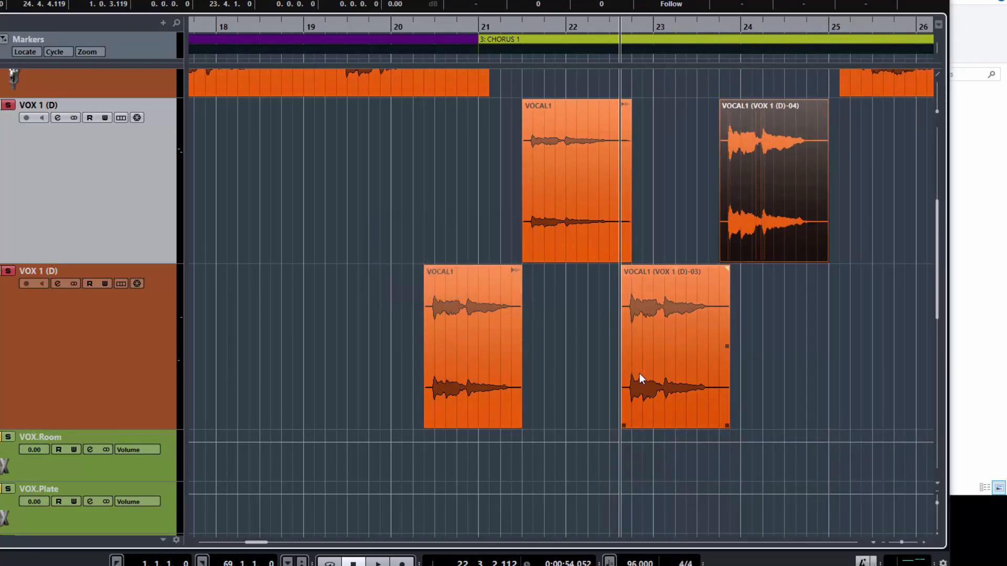
Apply the Reverse process to both bounced echoes, VOCAL1 (VOX 1 (D)-03) and (VOX 1 (D)-04), and audition the result
left_click(667, 366)
right_click(667, 366)
mouse_move(701, 439)
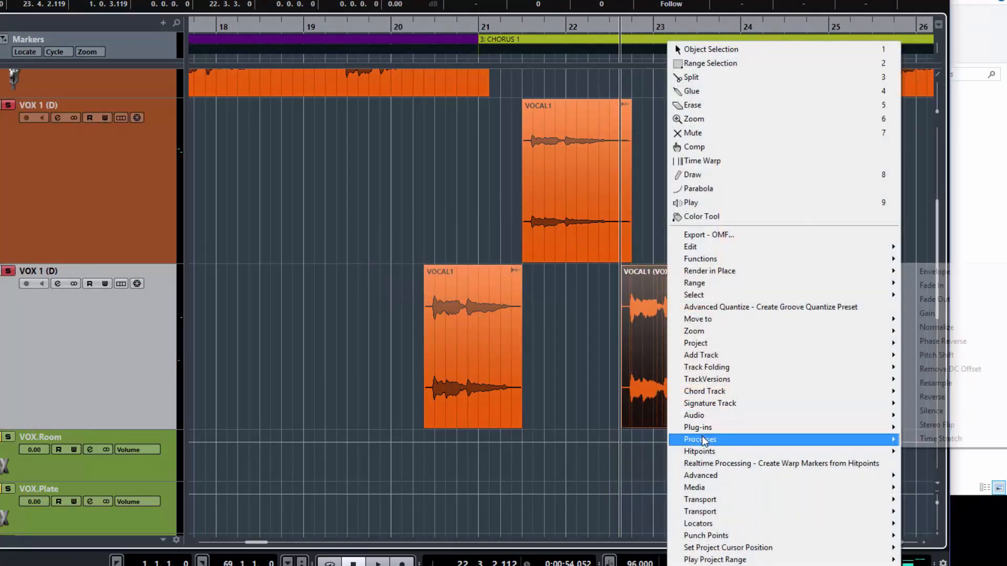
left_click(926, 399)
left_click(777, 213)
right_click(776, 213)
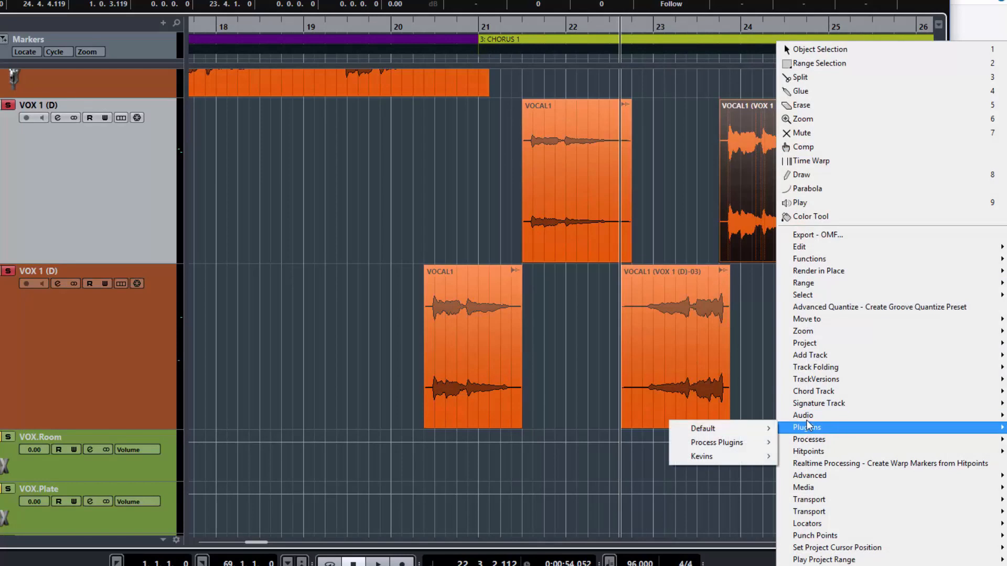
mouse_move(810, 440)
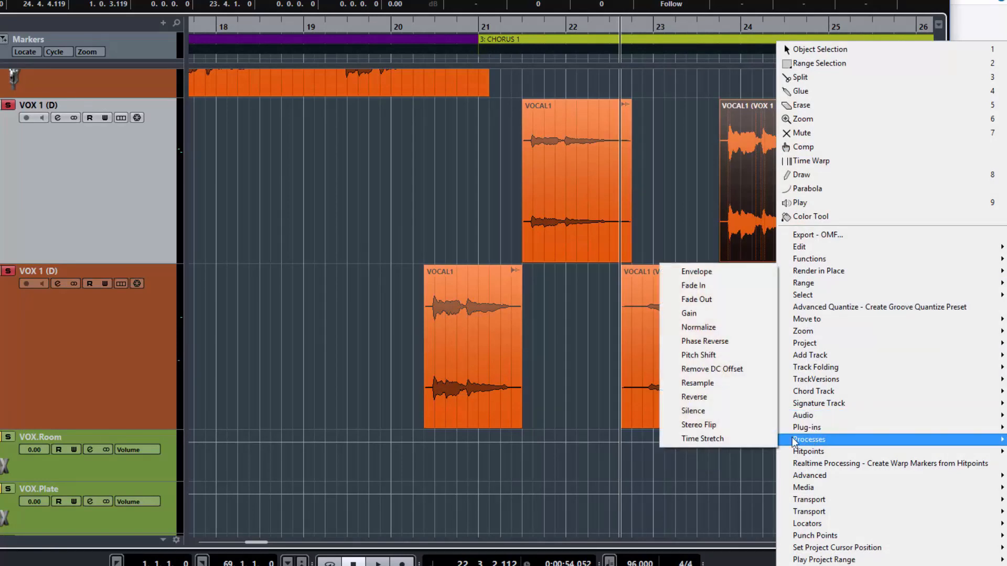
left_click(711, 398)
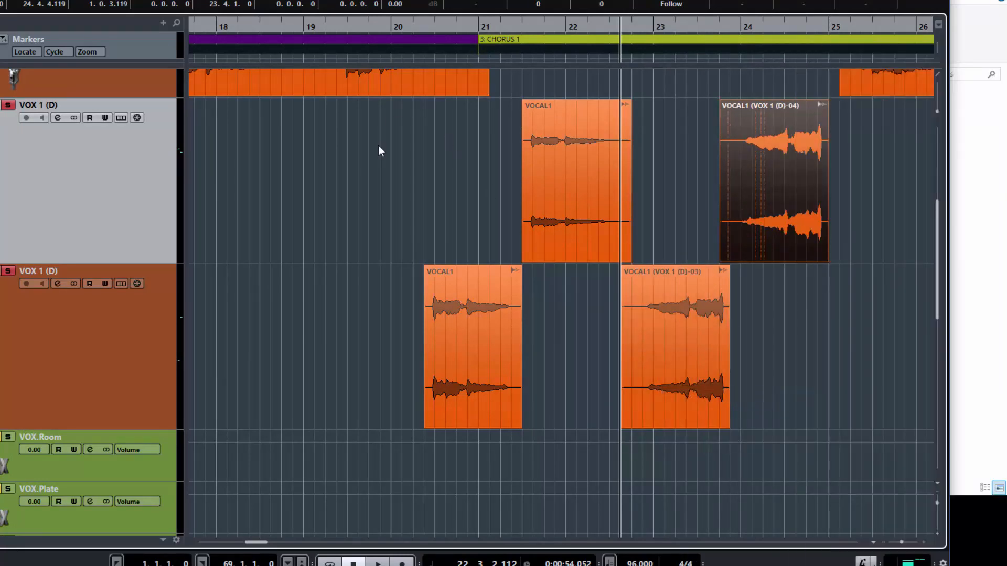
left_click(327, 166)
key("space")
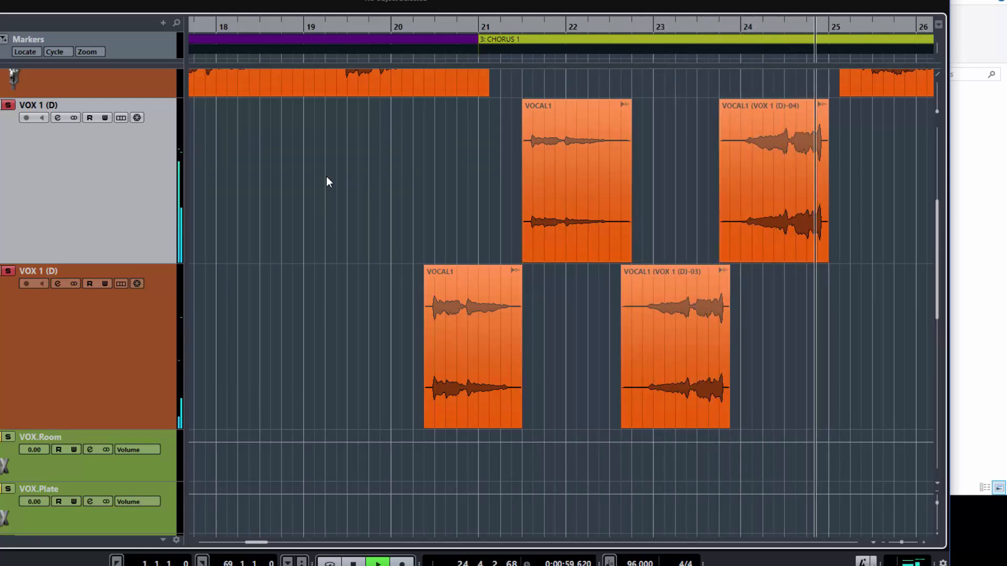
key("space")
left_click(325, 182)
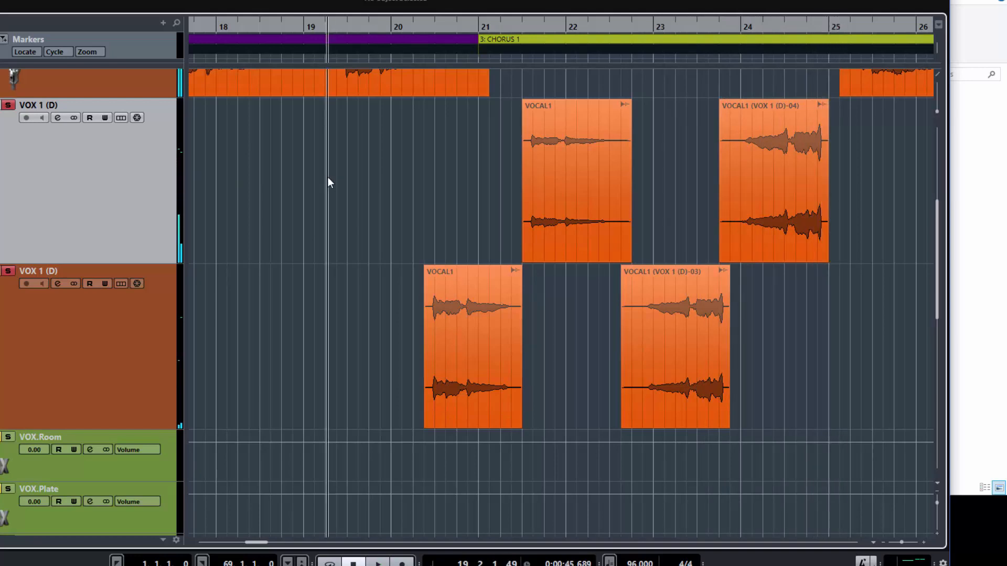
Move the quiet VOCAL1 echo on the L54 track out to about bar 25 and the reversed VOCAL1 (VOX 1 (D)-04) event to bar 21
mouse_move(582, 241)
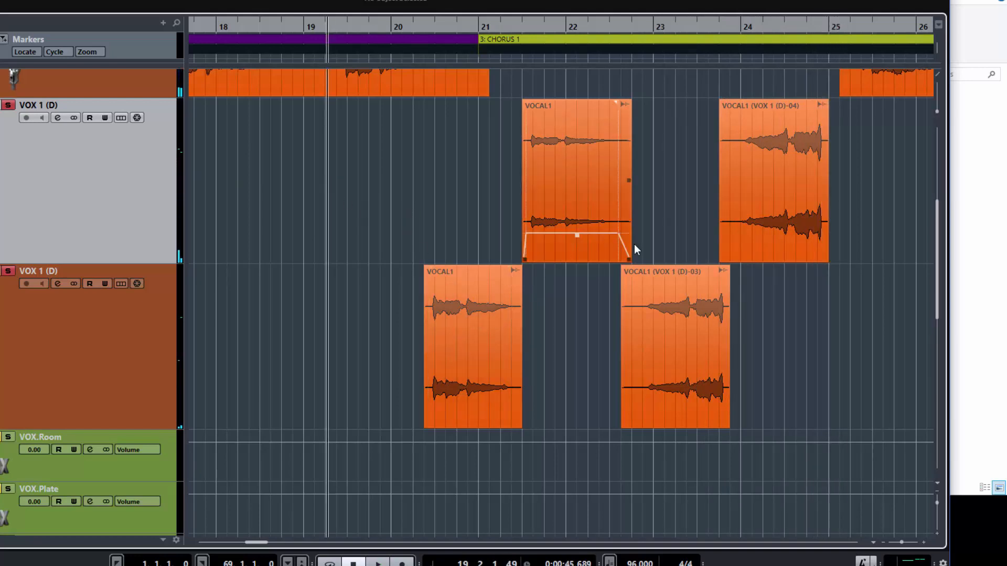
mouse_move(794, 227)
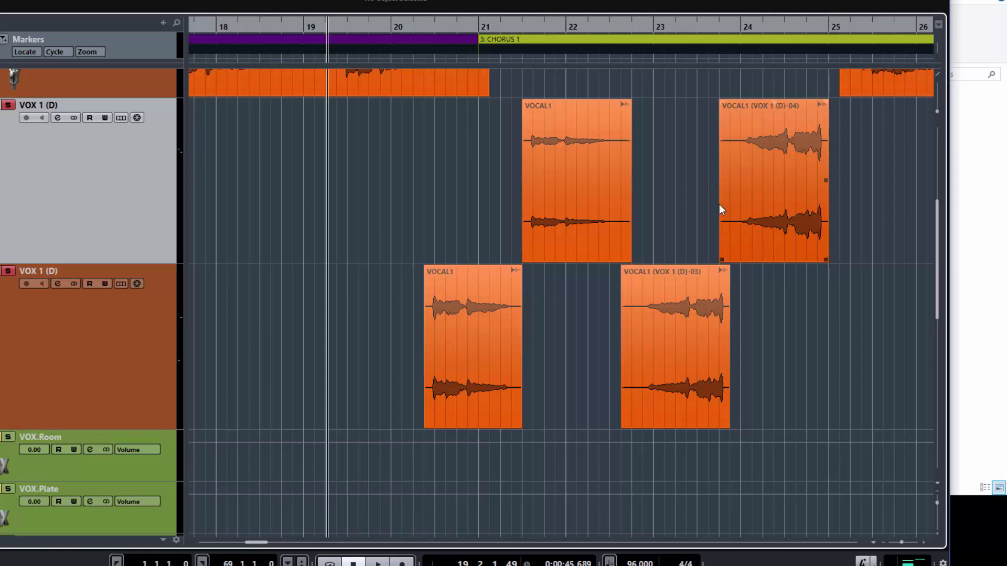
mouse_move(596, 210)
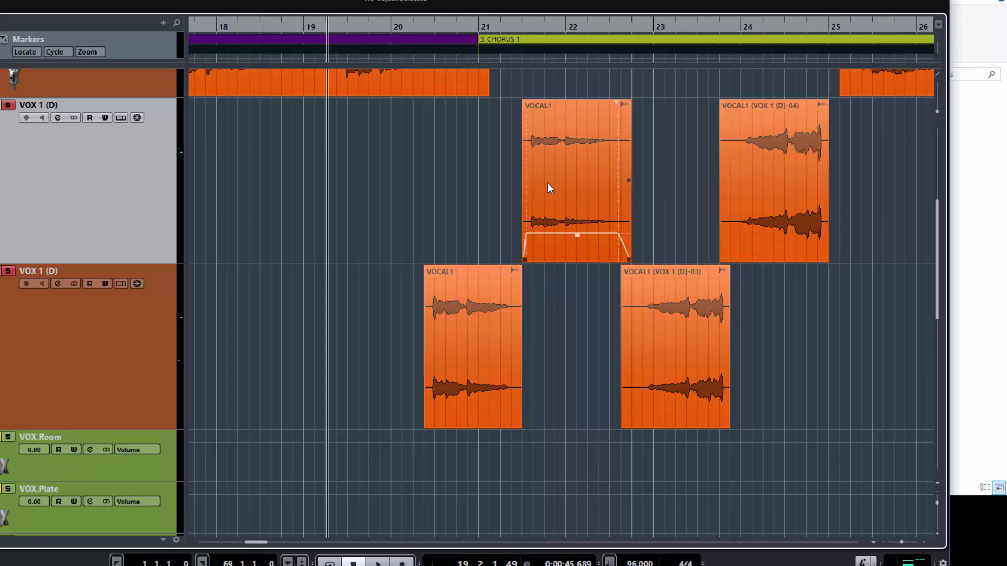
left_click_drag(551, 198, 848, 233)
left_click_drag(772, 213, 567, 209)
left_click_drag(549, 209, 534, 209)
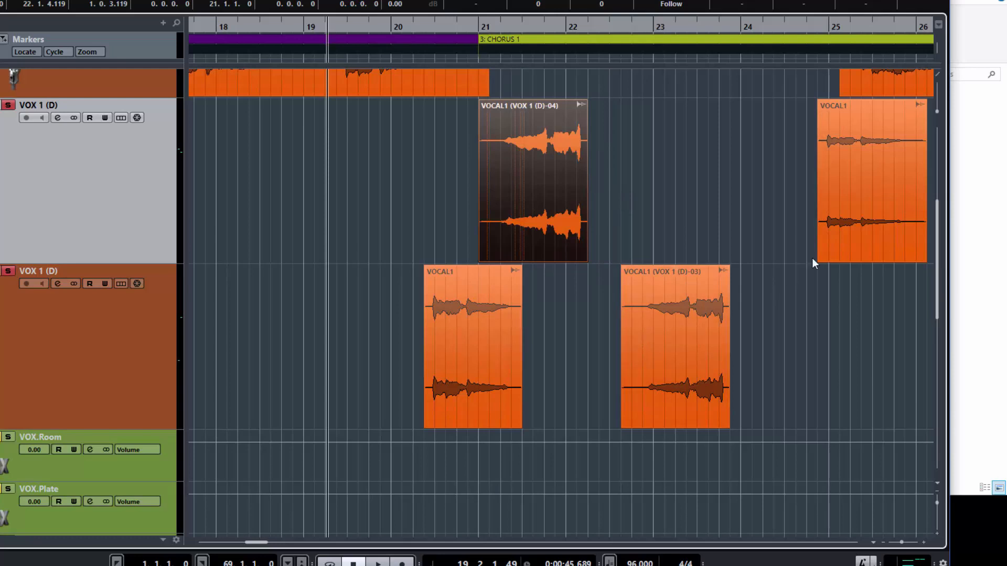
Move the quiet VOCAL1 echo to the R40 track just after bar 22 and VOCAL1 (VOX 1 (D)-03) to the L54 track at 22.4.1, and audition
left_click(855, 228)
left_click_drag(855, 228, 657, 210)
left_click_drag(665, 329, 787, 327)
left_click_drag(660, 208, 628, 352)
left_click_drag(772, 303, 654, 144)
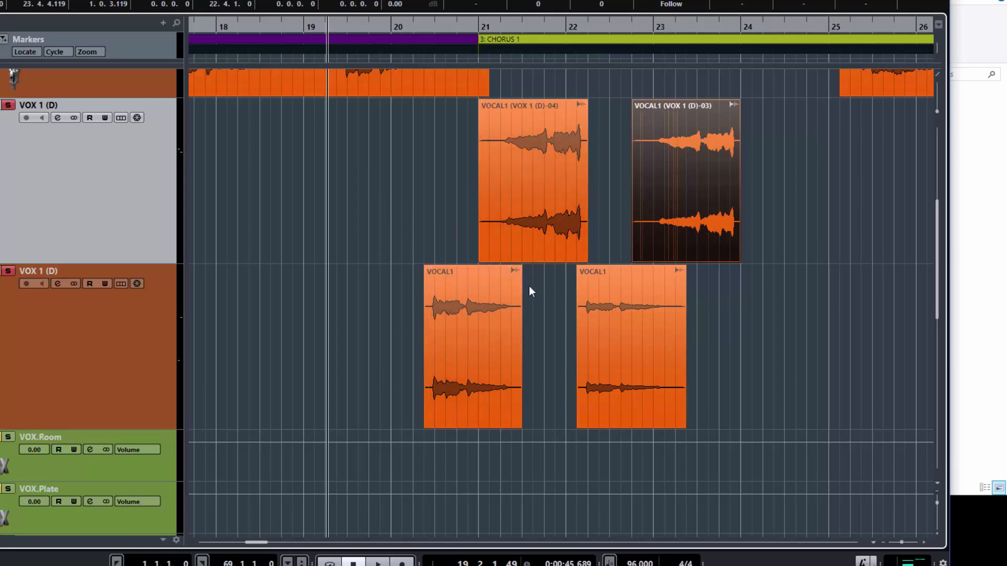
key("space")
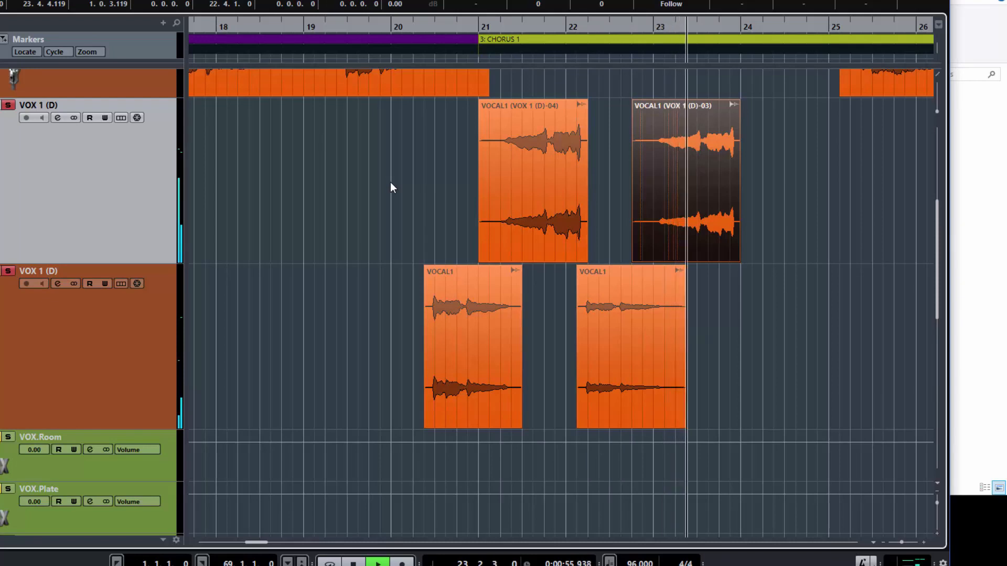
key("space")
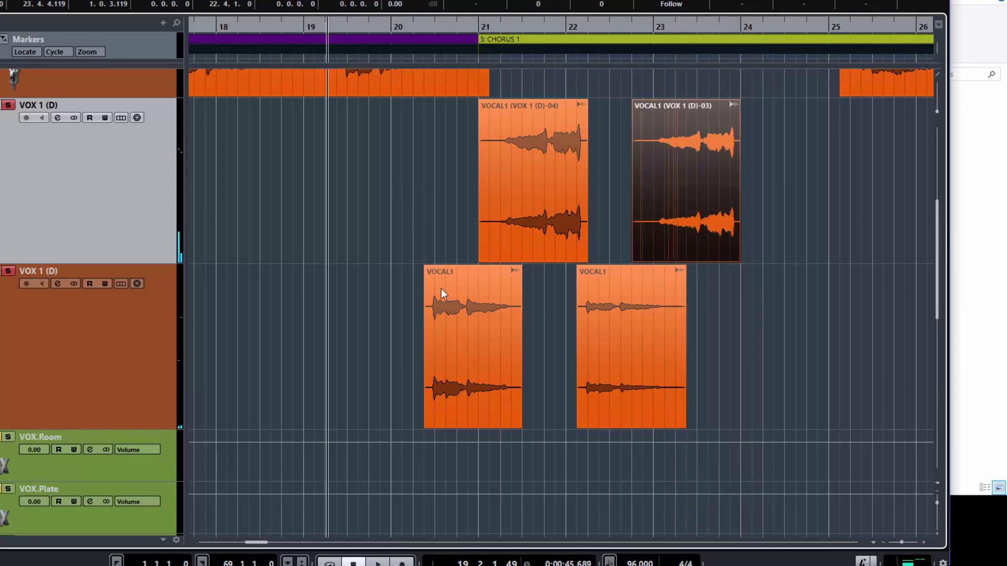
mouse_move(631, 409)
mouse_move(631, 403)
left_mouse_down()
mouse_move(636, 388)
mouse_move(627, 386)
left_mouse_up()
mouse_move(468, 382)
left_click_drag(473, 373, 473, 369)
mouse_move(615, 375)
left_click_drag(631, 386, 632, 382)
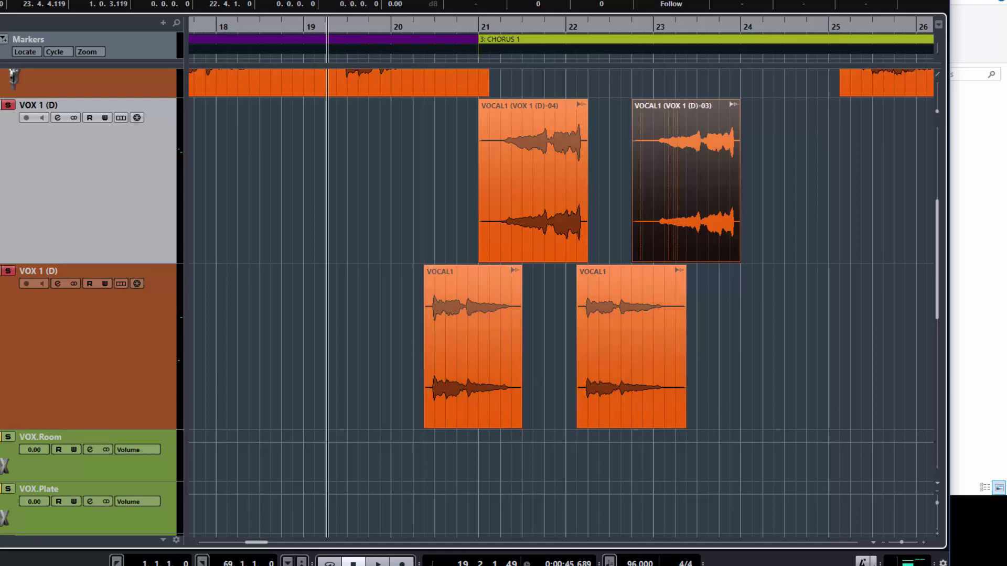
Open the lower VOX 1 (D) track's channel settings and add VocalSynth 2 in the first empty insert slot
left_click(28, 365)
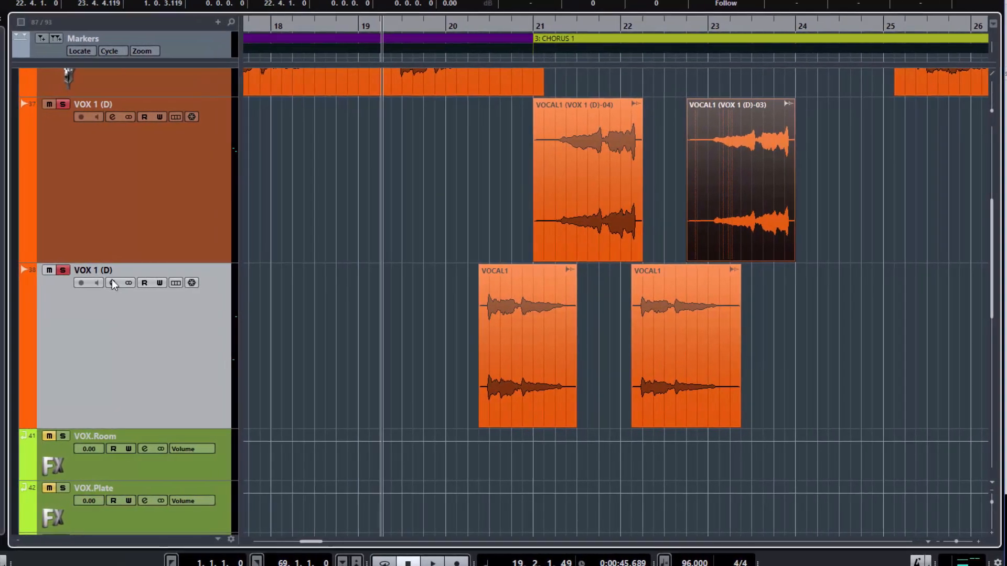
left_click(112, 282)
left_click_drag(397, 199, 330, 94)
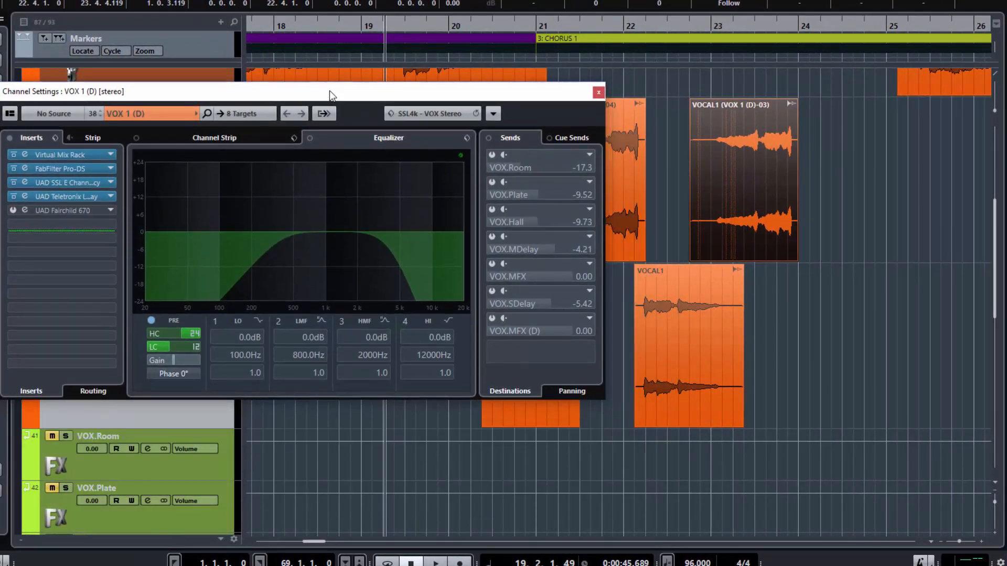
left_click(109, 223)
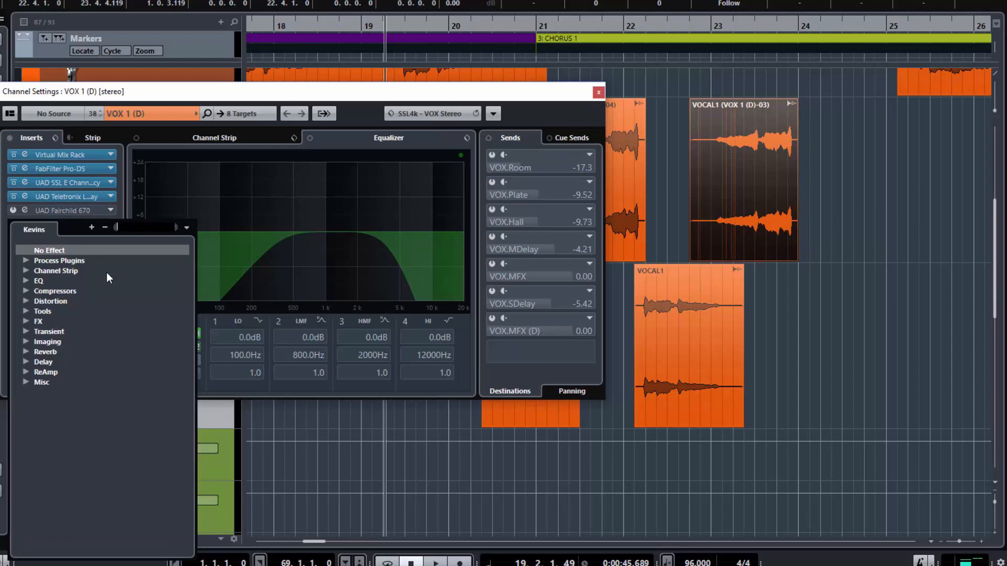
type("v")
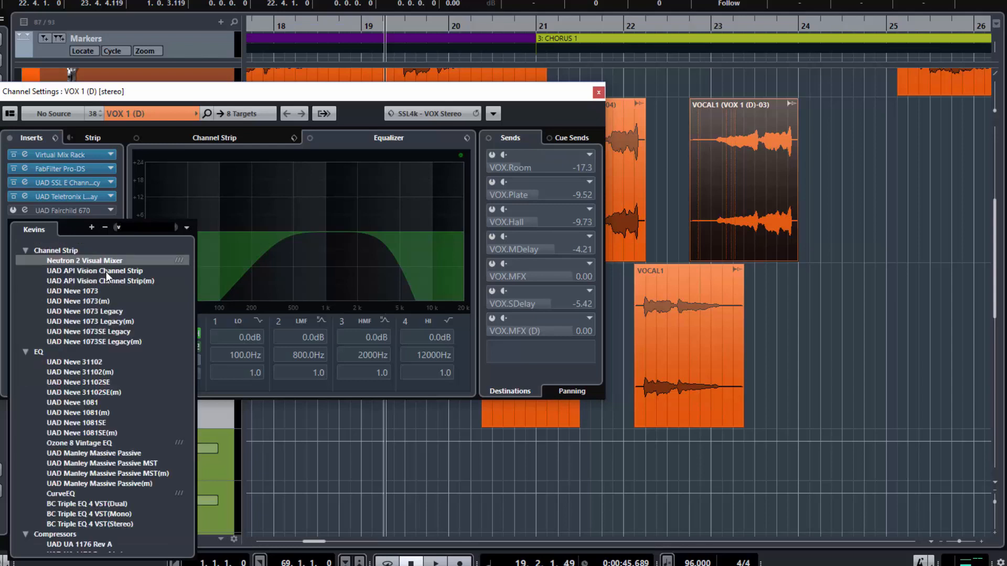
key("BackSpace")
type("syn")
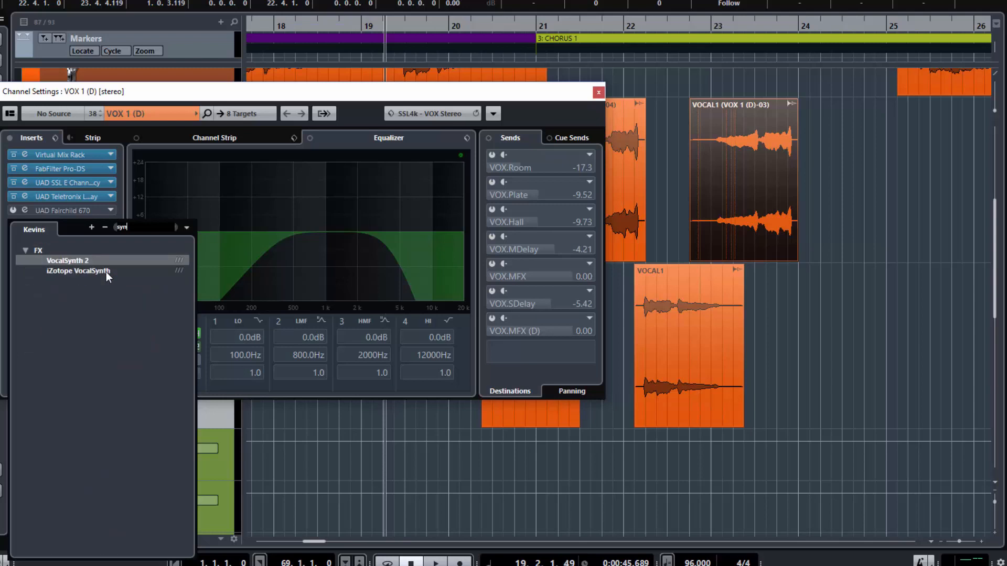
left_click(82, 260)
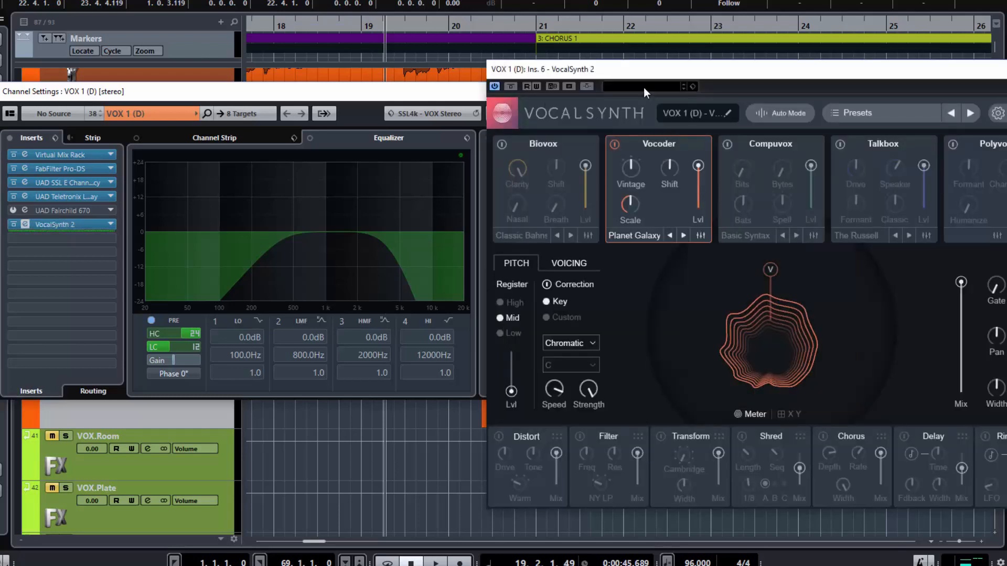
Audition the echoes through VocalSynth 2's Vocoder and close the channel settings and plug-in windows
left_click_drag(658, 71, 142, 64)
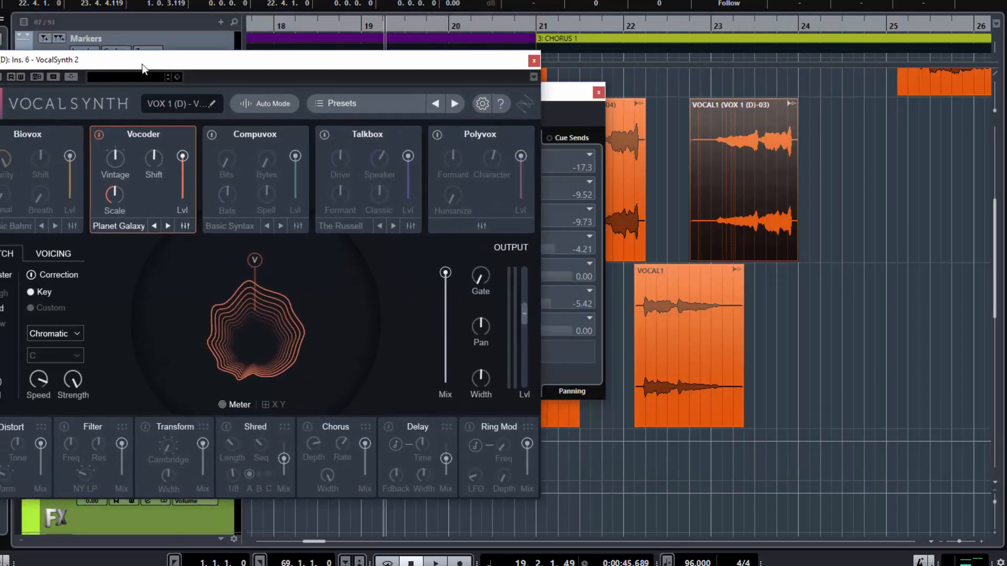
left_click(598, 94)
left_click_drag(507, 62, 427, 80)
key("space")
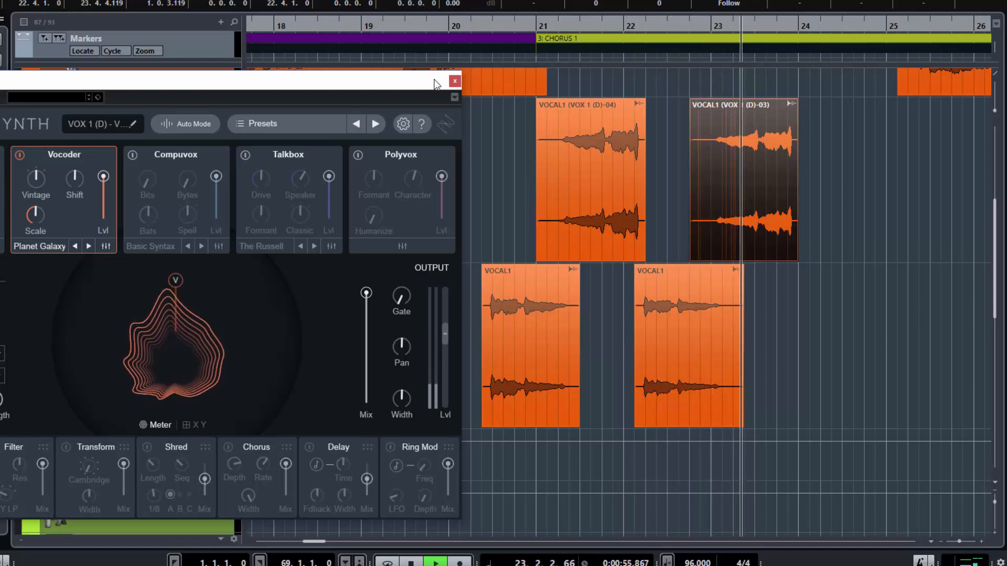
left_click_drag(427, 81, 604, 79)
left_click(632, 80)
key("space")
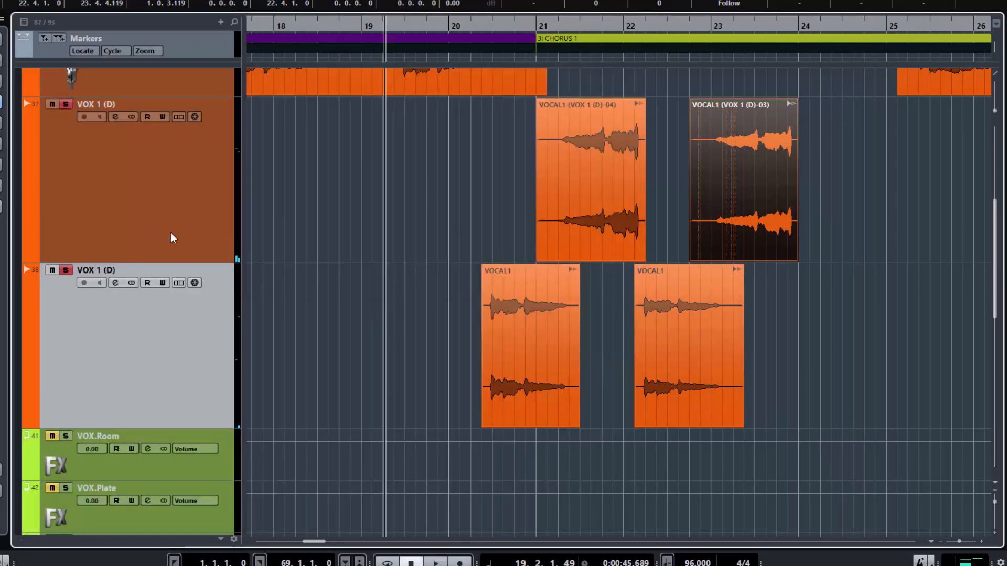
Duplicate the lower VOX 1 (D) track, then unmute and solo the duplicate
key("Down")
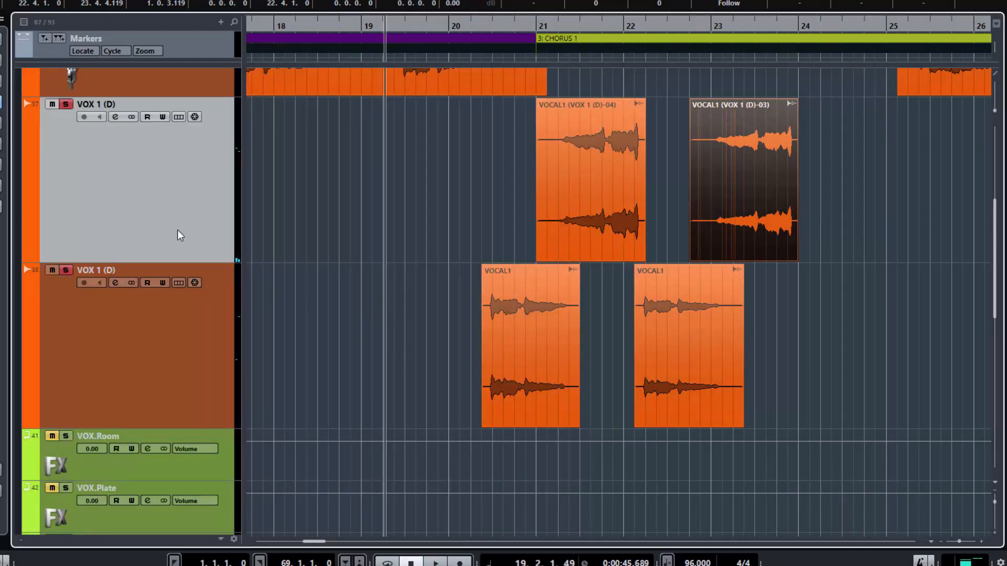
left_click(176, 346)
right_click(176, 346)
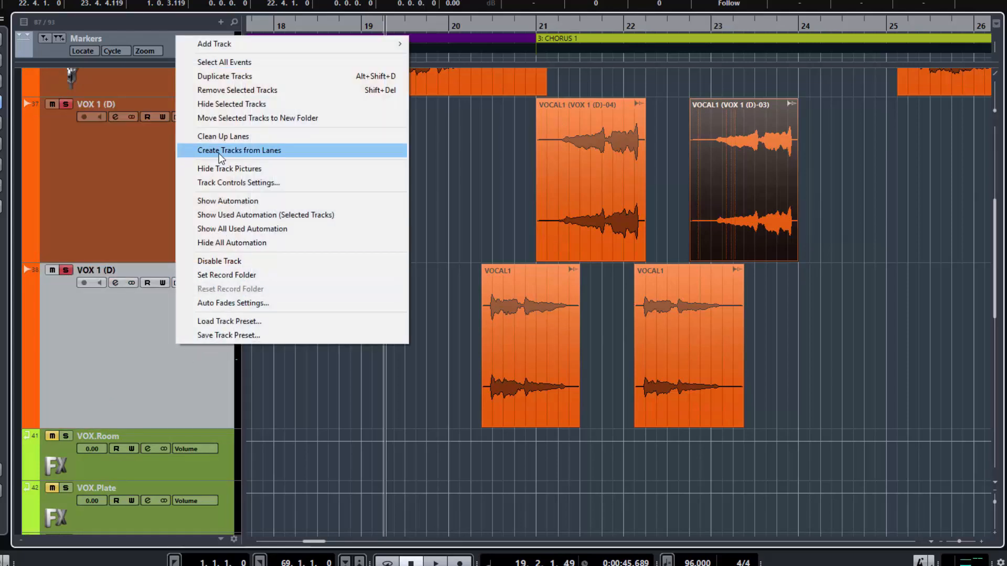
left_click(229, 77)
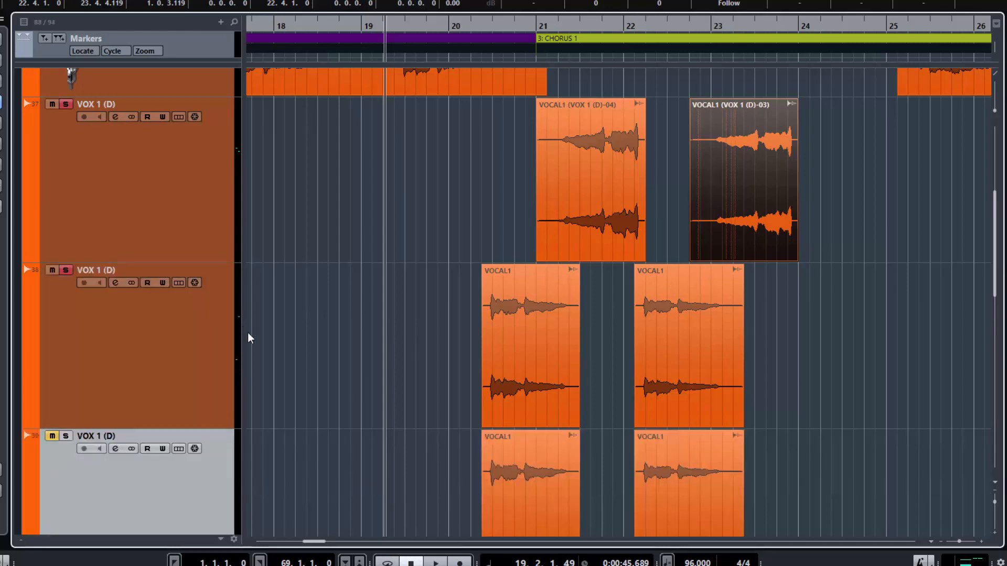
left_click(52, 436)
left_click(65, 436)
Remove VocalSynth 2 from the duplicated VOX 1 (D) track's inserts and close its channel settings
left_click(115, 449)
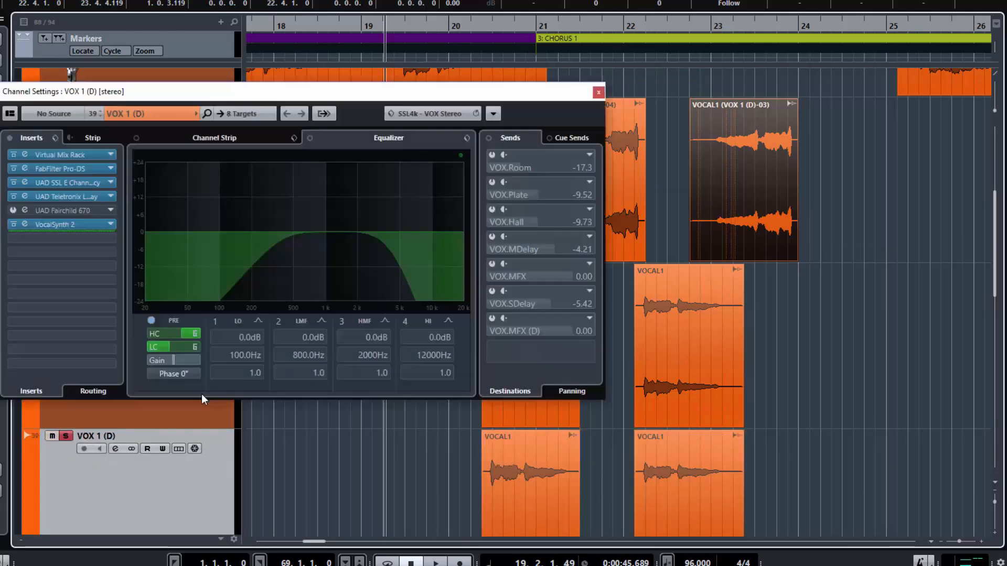
left_click(111, 224)
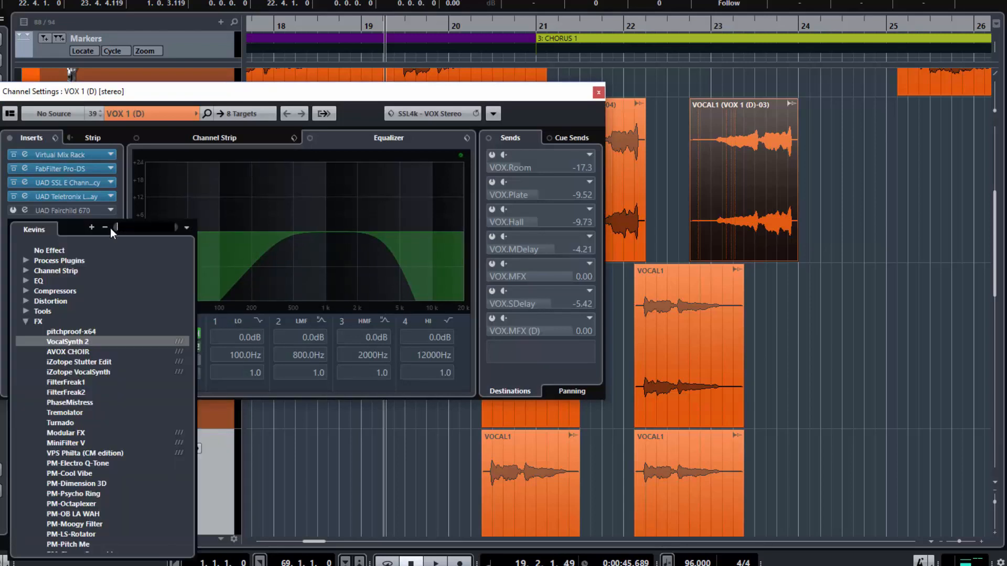
left_click(125, 287)
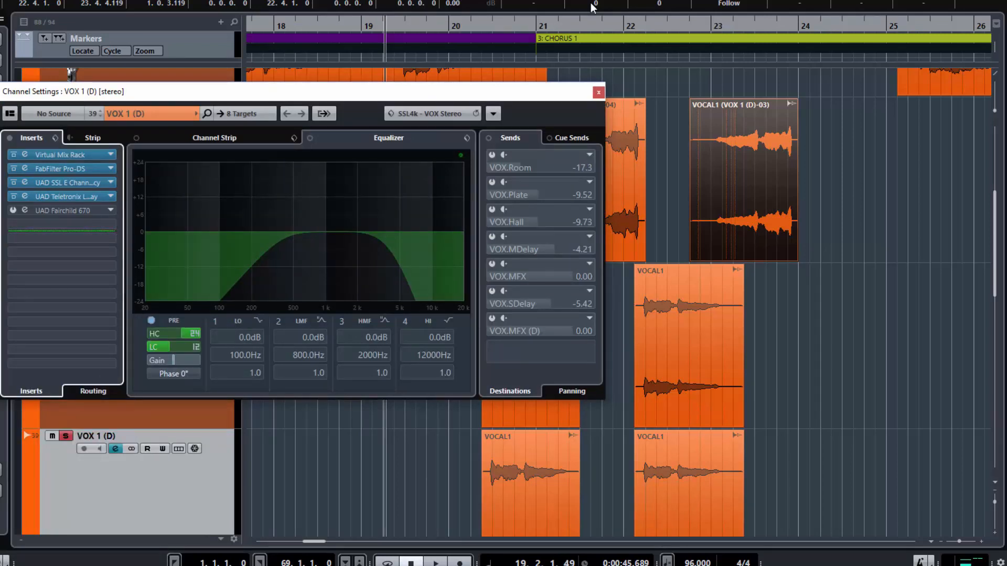
left_click(598, 94)
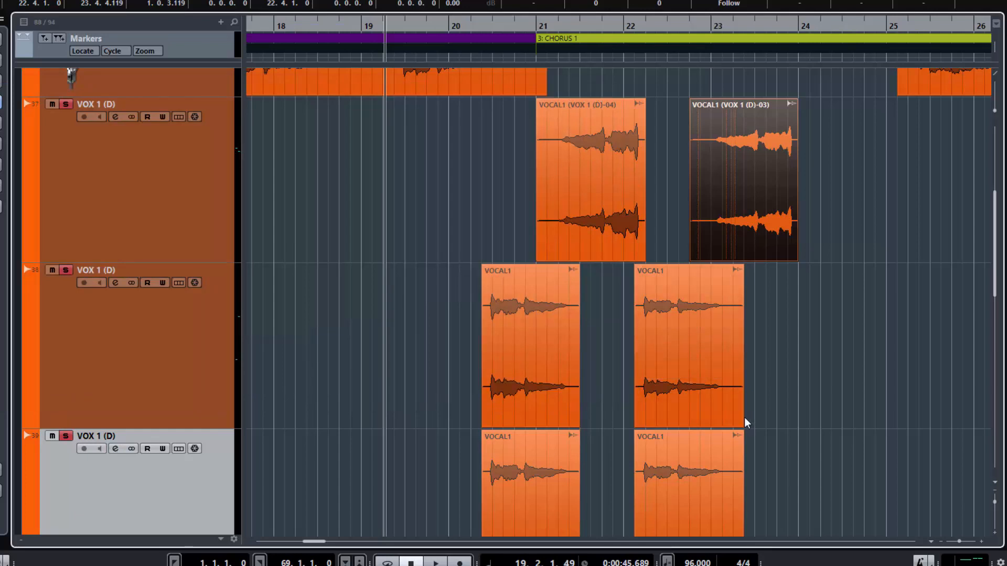
Delete the earlier VOCAL1 echo from the duplicate track and the later VOCAL1 echo from the VocalSynth track
scroll(778, 390, "down", 3)
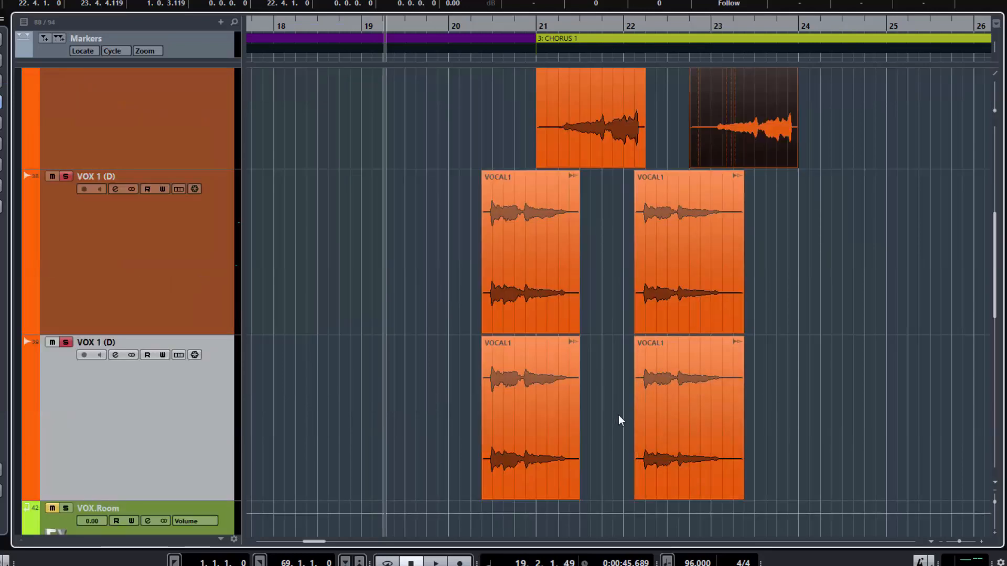
left_click(539, 391)
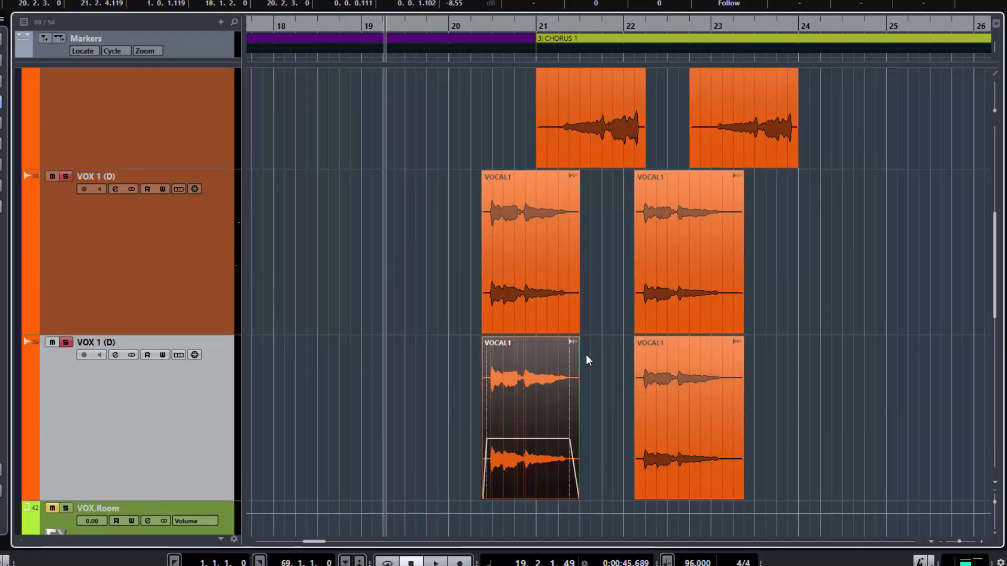
key("Delete")
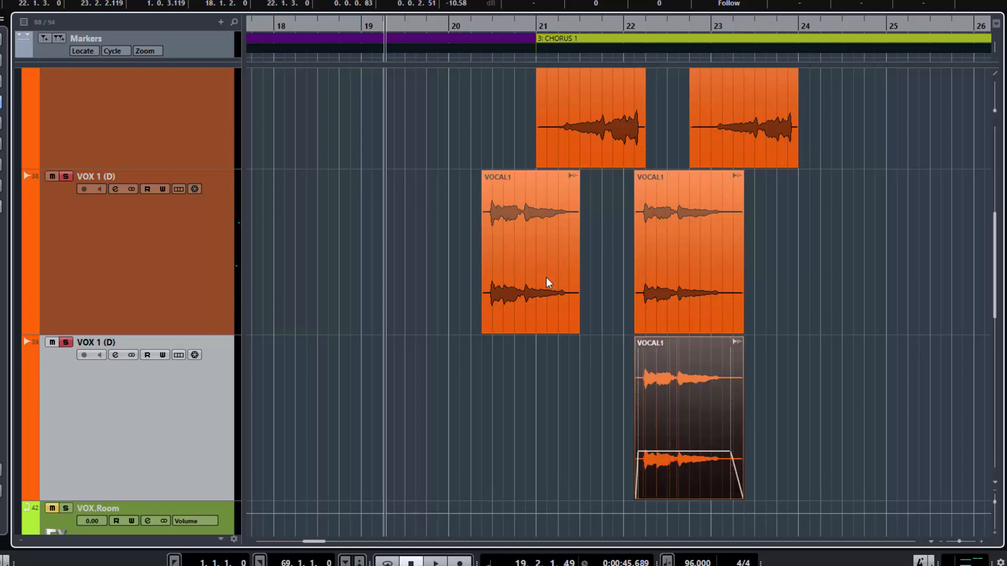
left_click(662, 291)
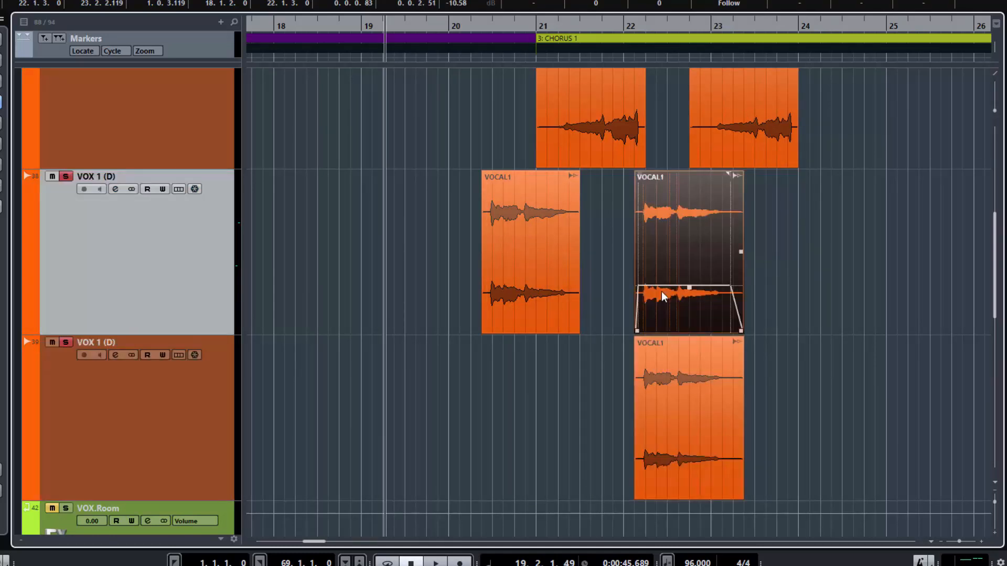
key("Delete")
Audition the echoes, move reversed VOCAL1 (VOX 1 (D)-03) onto the VocalSynth track at 22.3.3, and audition again
key("space")
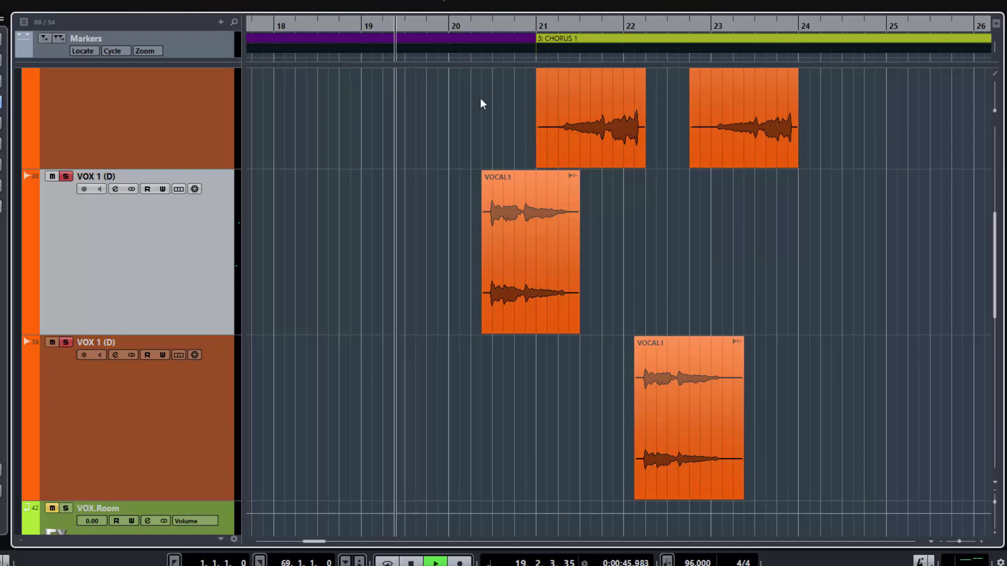
scroll(541, 214, "up", 3)
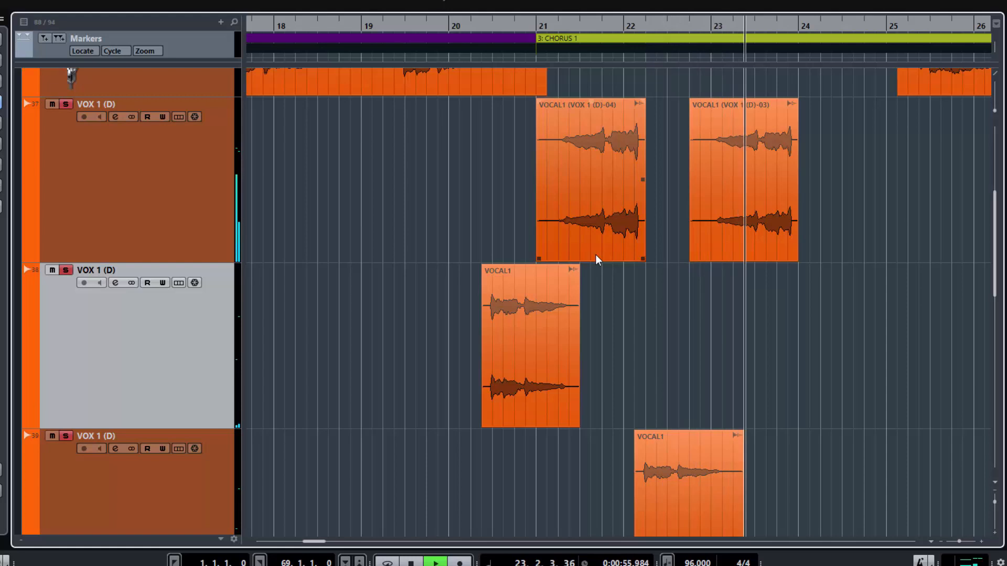
key("space")
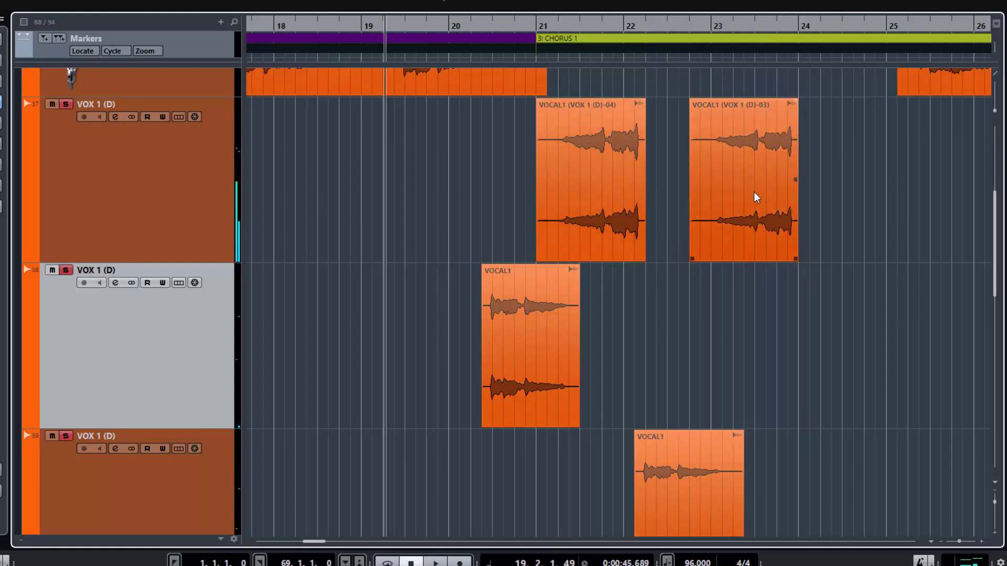
left_click_drag(749, 193, 741, 313)
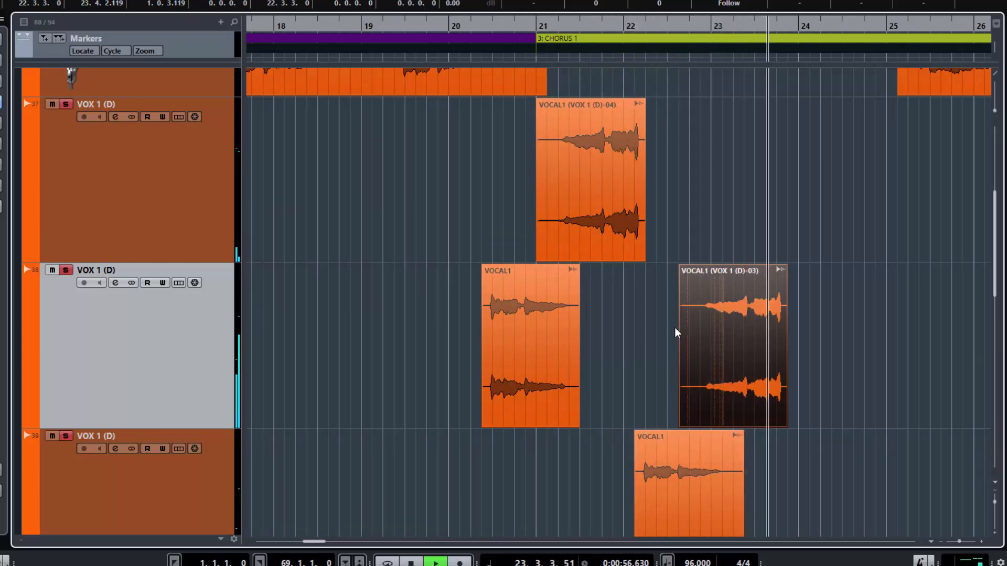
key("space")
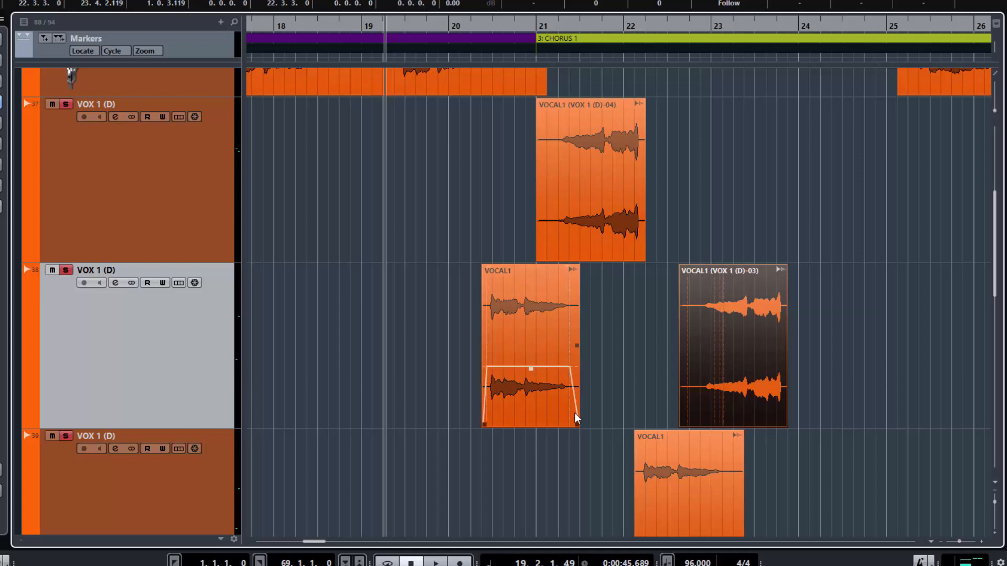
Trim the first VOCAL1 echo to end at 20.4.2.119, and shorten, fade in and move the reversed -04 echo to 20.3.3
left_click_drag(575, 426, 525, 419)
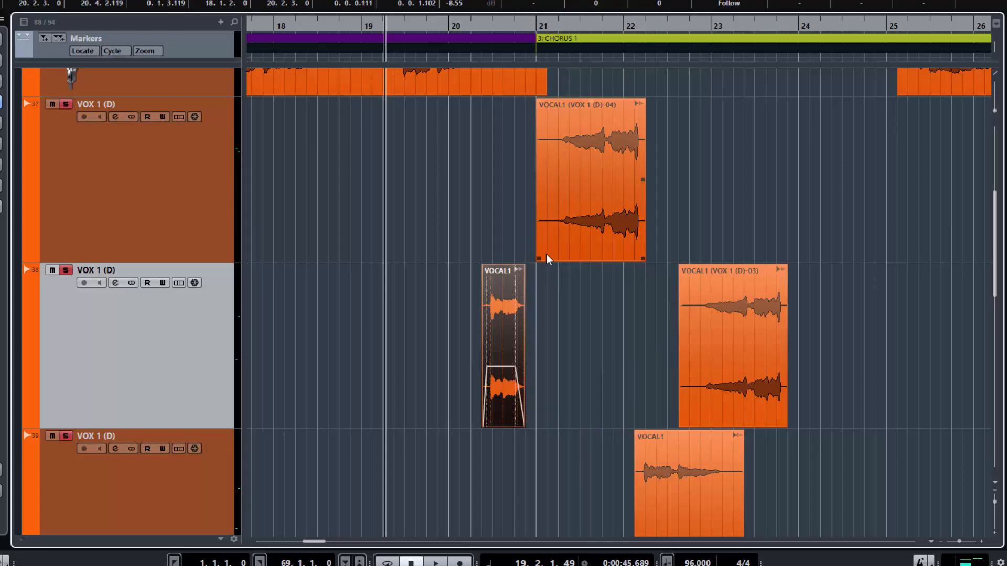
left_click_drag(537, 257, 601, 257)
left_click_drag(605, 101, 612, 103)
left_click_drag(626, 203, 527, 205)
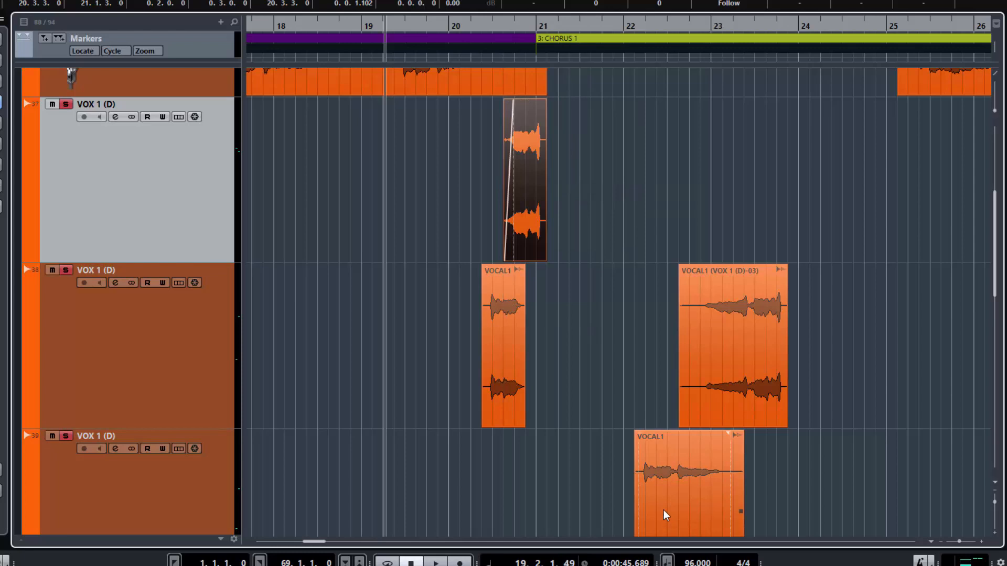
Move the duplicate track's VOCAL1 echo to 20.4.3, reduce the three VOX 1 (D) track heights, and trim the echo to about 21.2
left_click_drag(662, 495, 556, 471)
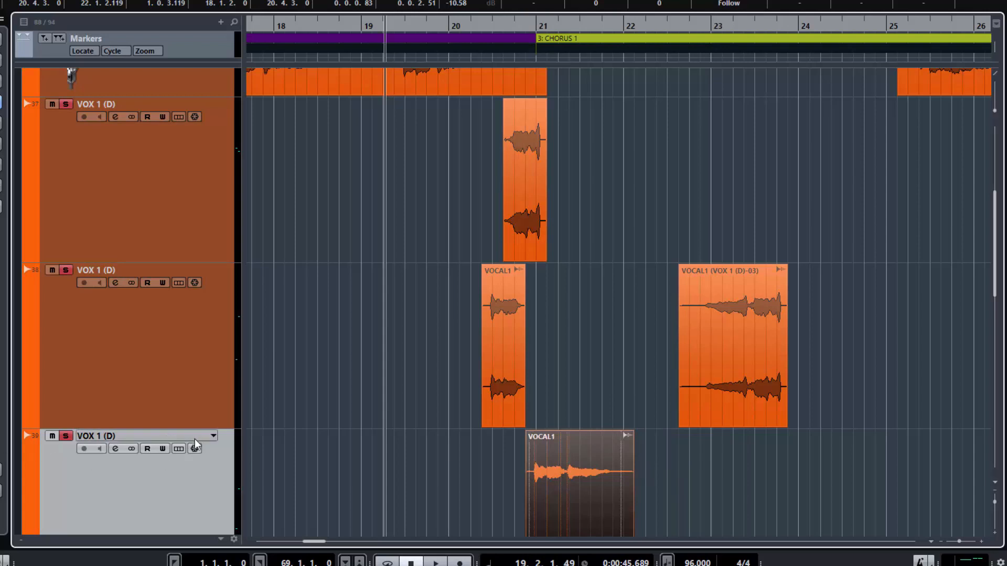
left_click_drag(198, 429, 198, 349)
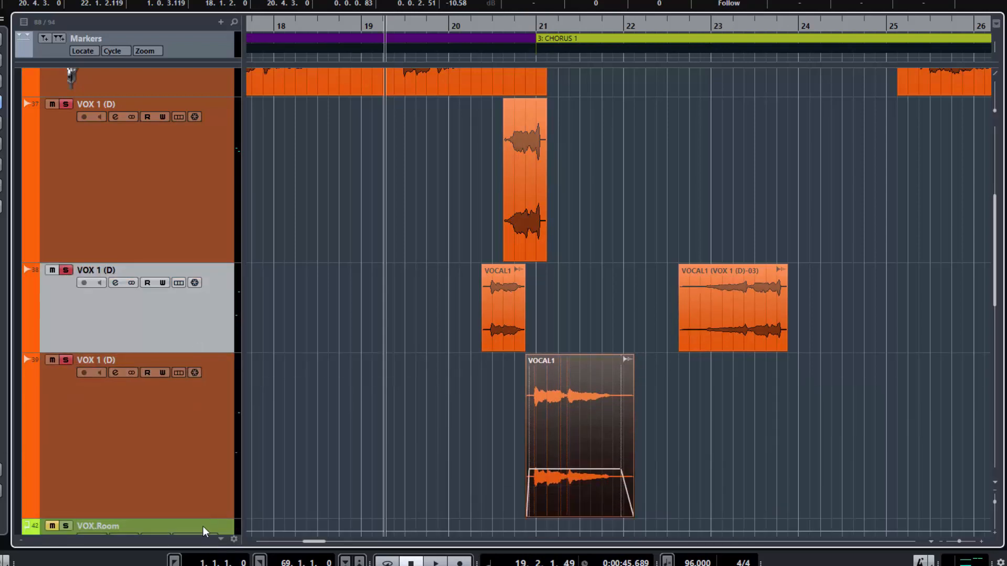
left_click_drag(205, 519, 204, 442)
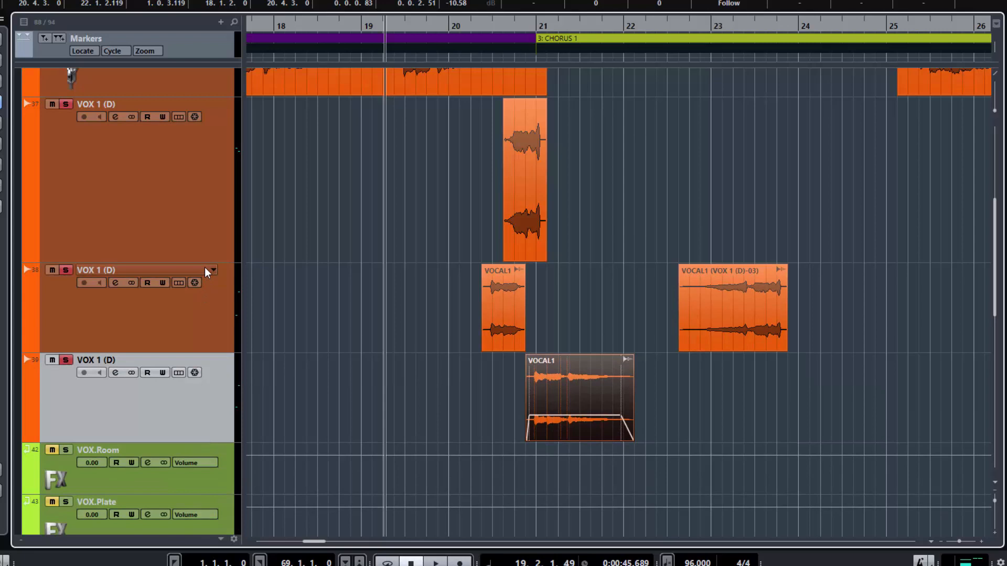
left_click_drag(206, 263, 206, 173)
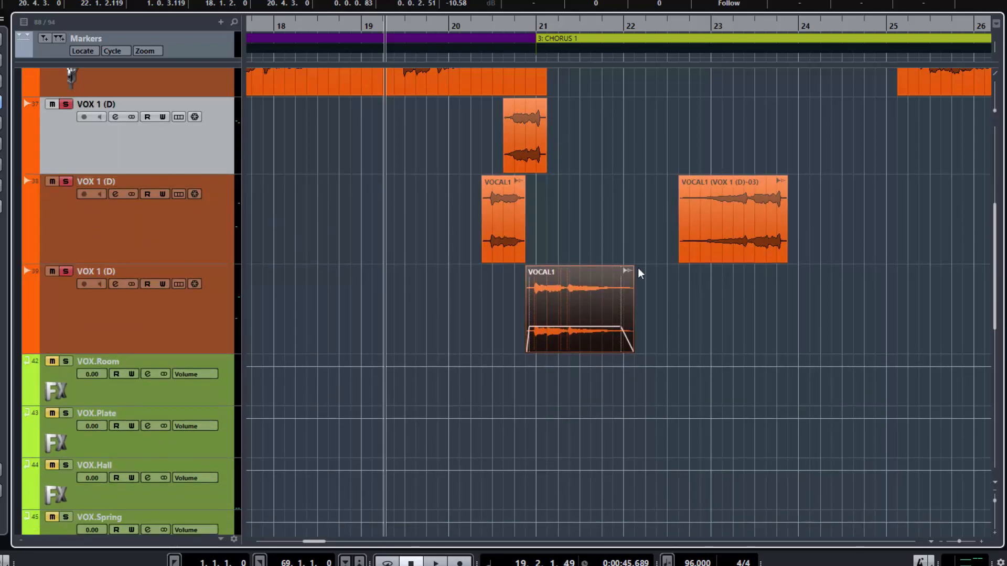
left_click_drag(631, 351, 566, 334)
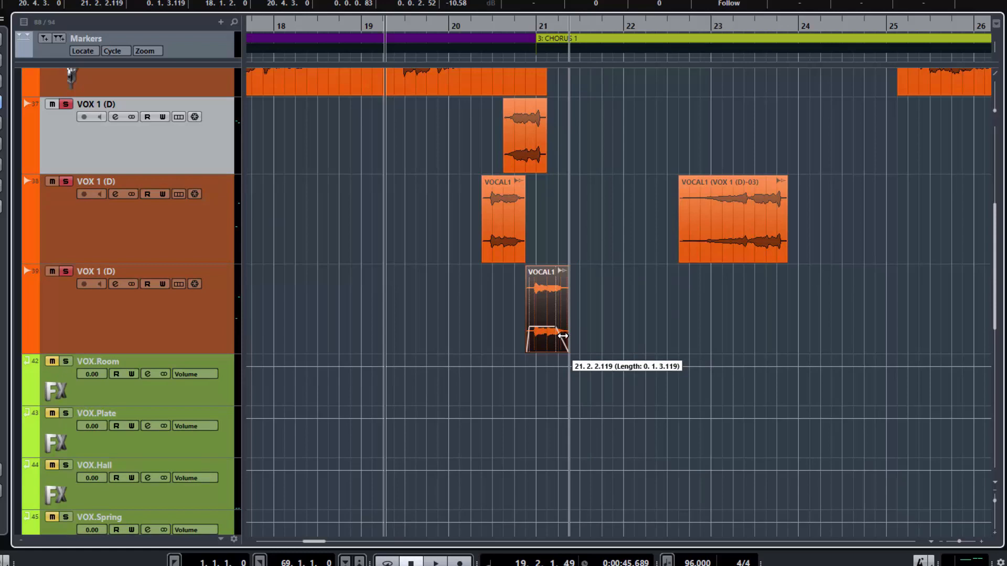
left_click_drag(560, 336, 556, 336)
Move the reversed VOCAL1 (VOX 1 (D)-03) echo to bar 21, trim both ends and add fades in and out
left_click_drag(722, 256, 573, 257)
mouse_move(584, 257)
left_mouse_down()
mouse_move(613, 254)
mouse_move(574, 254)
left_mouse_up()
left_click_drag(574, 179, 580, 179)
left_click_drag(653, 259, 623, 254)
left_click_drag(622, 179, 616, 179)
left_click_drag(606, 225, 568, 222)
Copy all four trimmed echoes across the three VOX 1 (D) tracks to start at about 21.3.3, and play them back
left_click_drag(603, 324, 486, 124)
left_click_drag(542, 303, 648, 303)
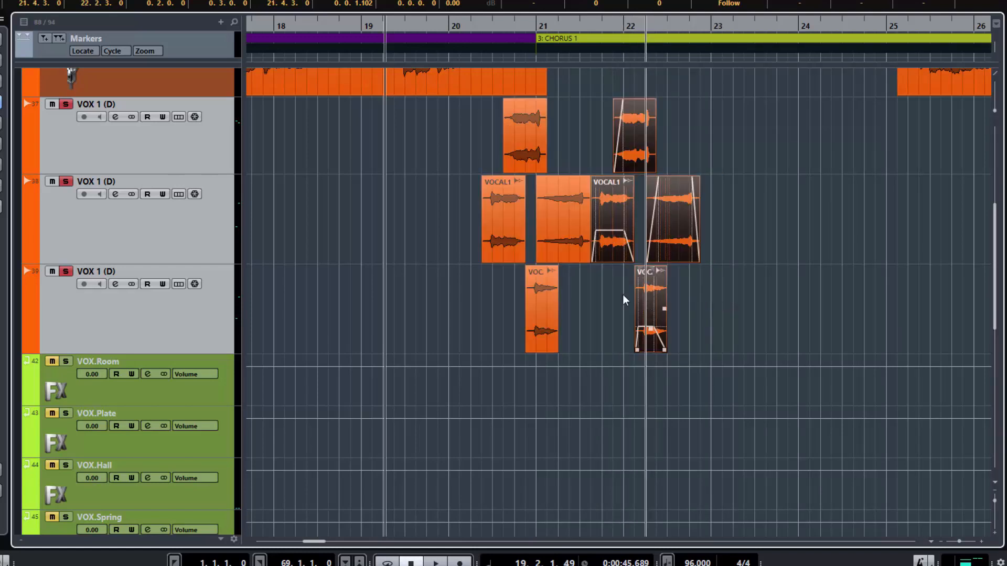
key("space")
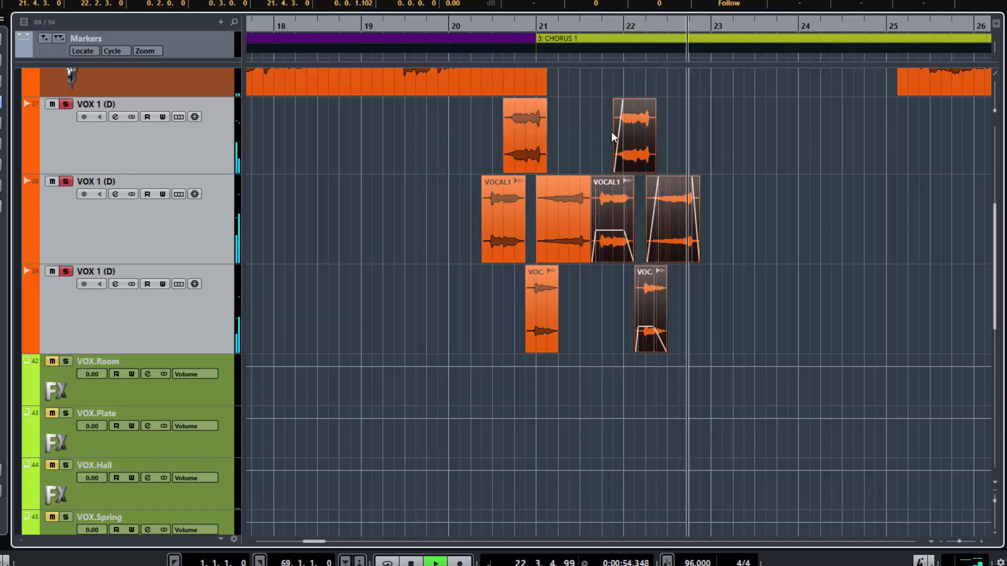
Shorten the reversed echo at bar 21 on track 38 to end at about 21.3, and delete the copied VOCAL1 echo at 21.3.3
key("space")
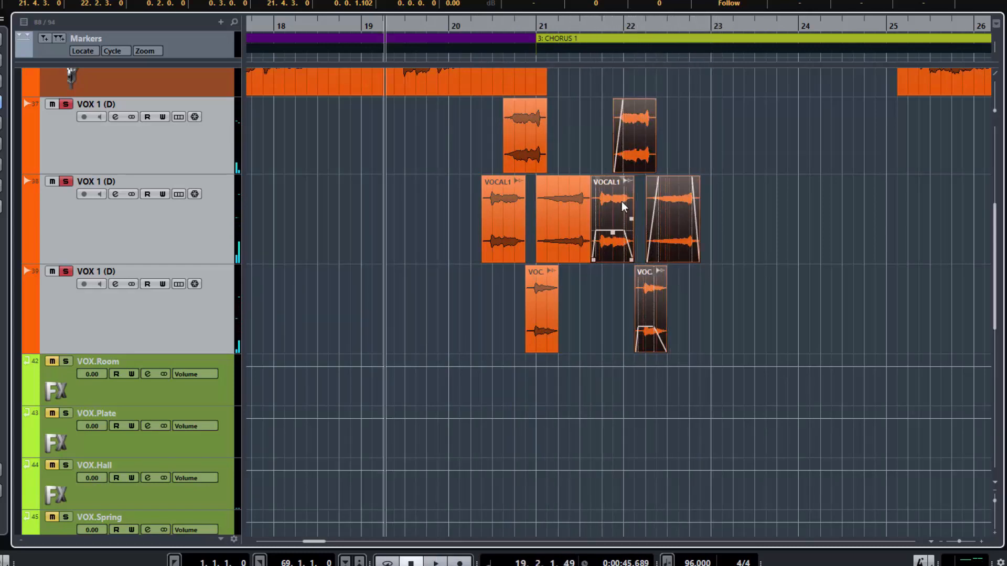
left_click(612, 212)
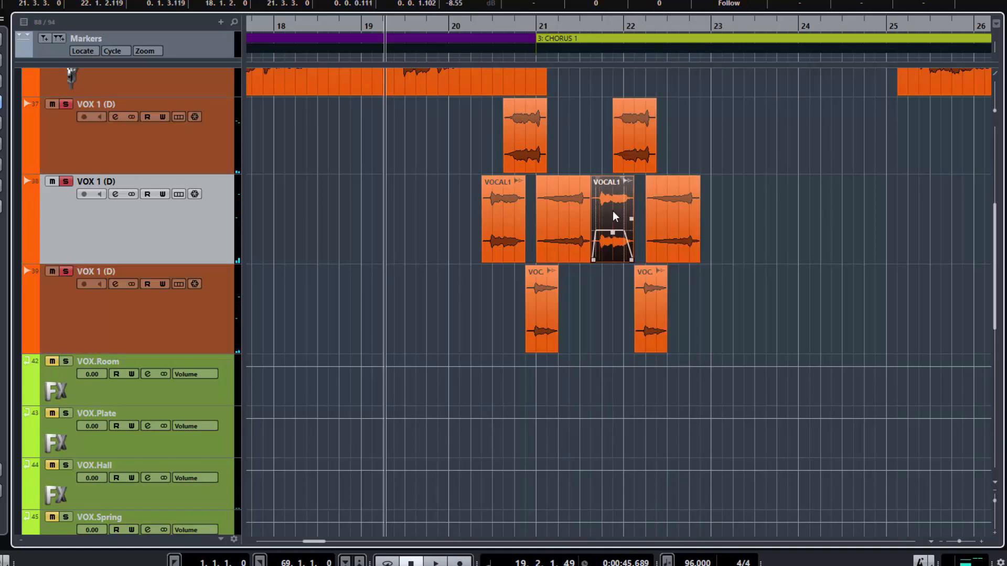
left_click_drag(586, 260, 580, 262)
left_click(617, 214)
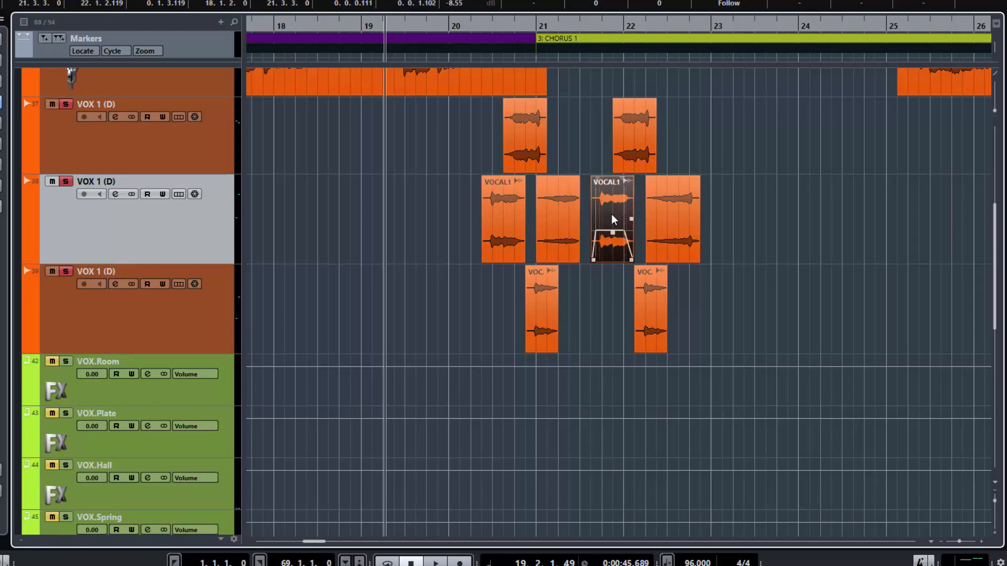
key("Delete")
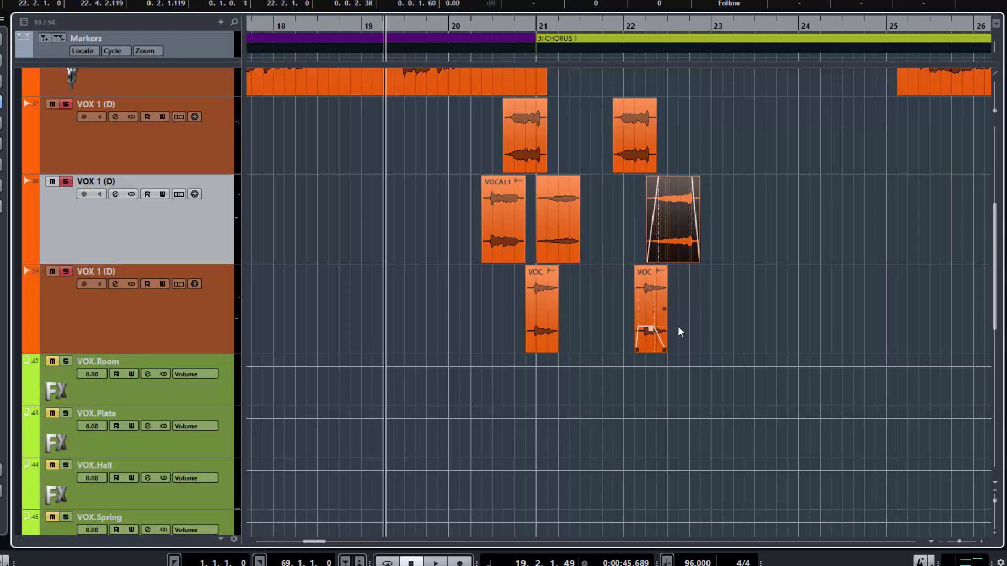
Move the three remaining copied echoes earlier so the group starts at 21.2.1
left_click_drag(713, 321, 610, 106)
left_click_drag(634, 150, 583, 140)
left_click_drag(655, 323, 588, 140)
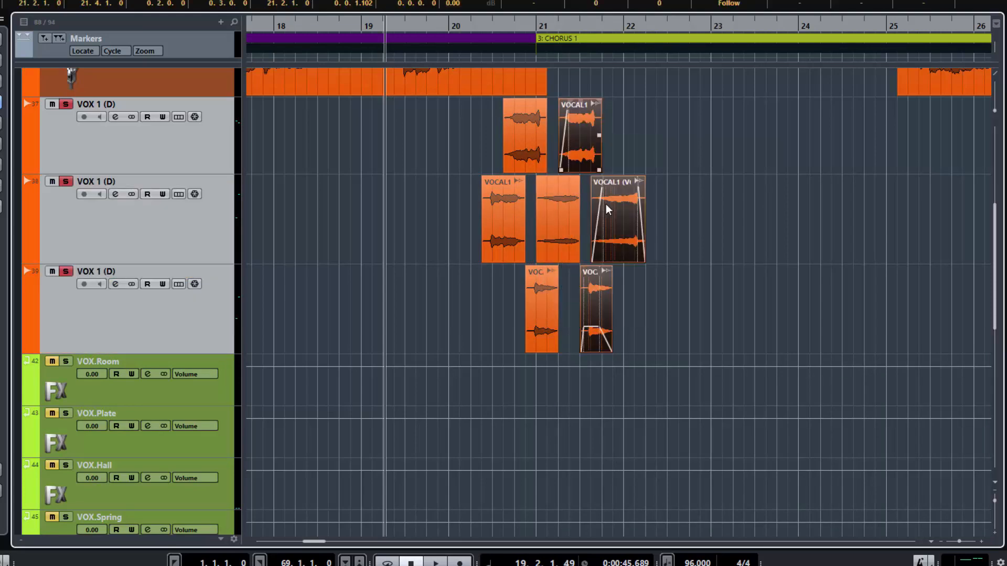
Copy the three-echo group across the VOX 1 (D) tracks to start at bar 22 and at 22.4.1, and play the throw back
left_click_drag(593, 288, 725, 305)
key("space")
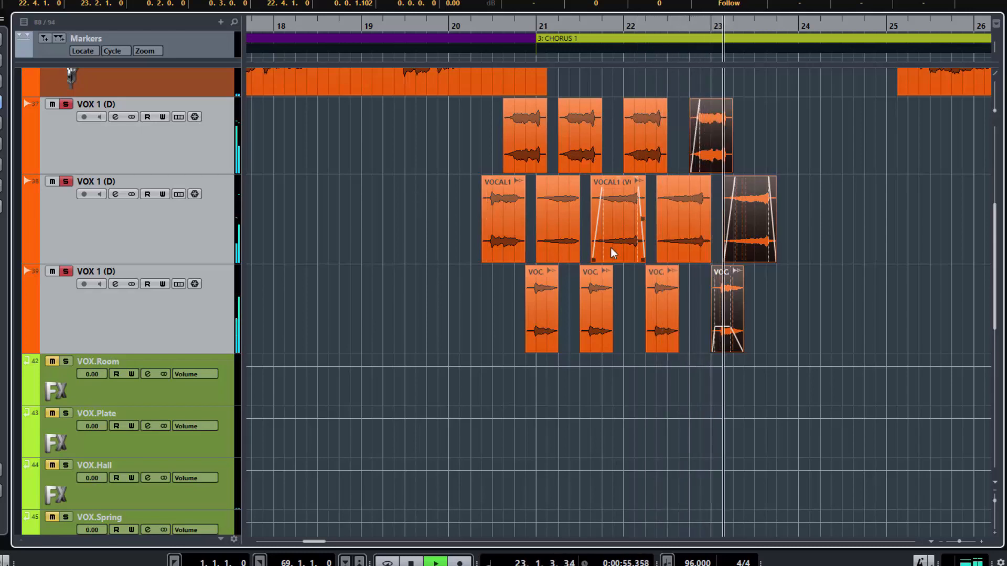
key("space")
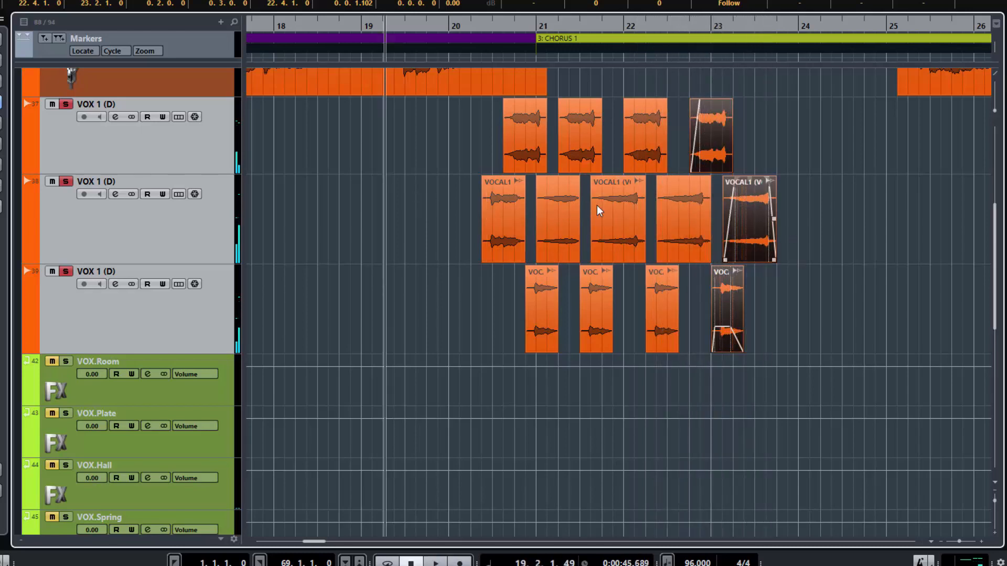
left_click(703, 325)
left_click(386, 232)
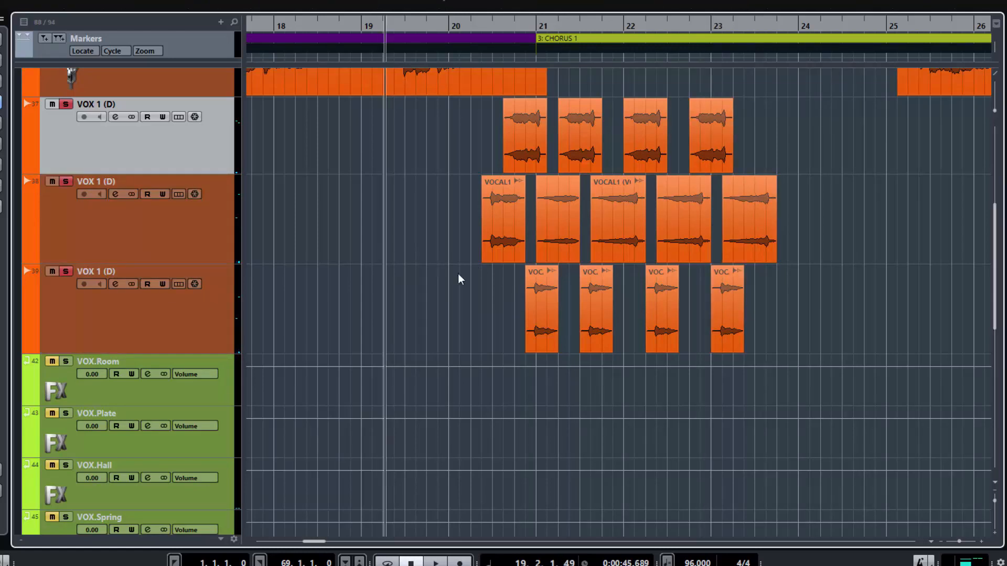
Lower the last three echoes on track 39, setting the second to about -12.63 dB, the third to about -15.50 dB and the fourth quieter
left_click_drag(727, 328, 727, 337)
left_click_drag(661, 329, 662, 335)
left_click_drag(727, 338, 727, 344)
left_click_drag(660, 335, 660, 343)
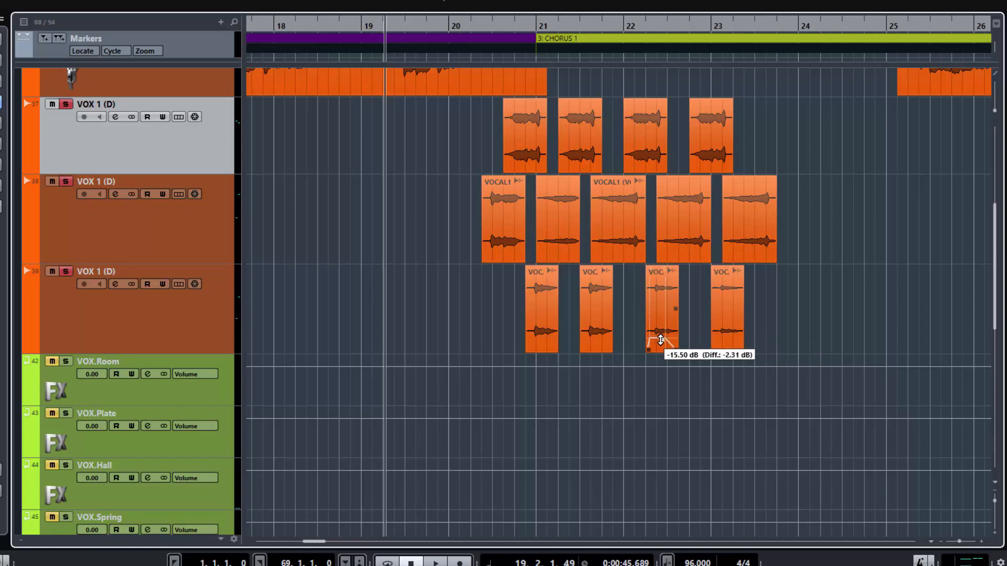
left_click_drag(596, 328, 596, 333)
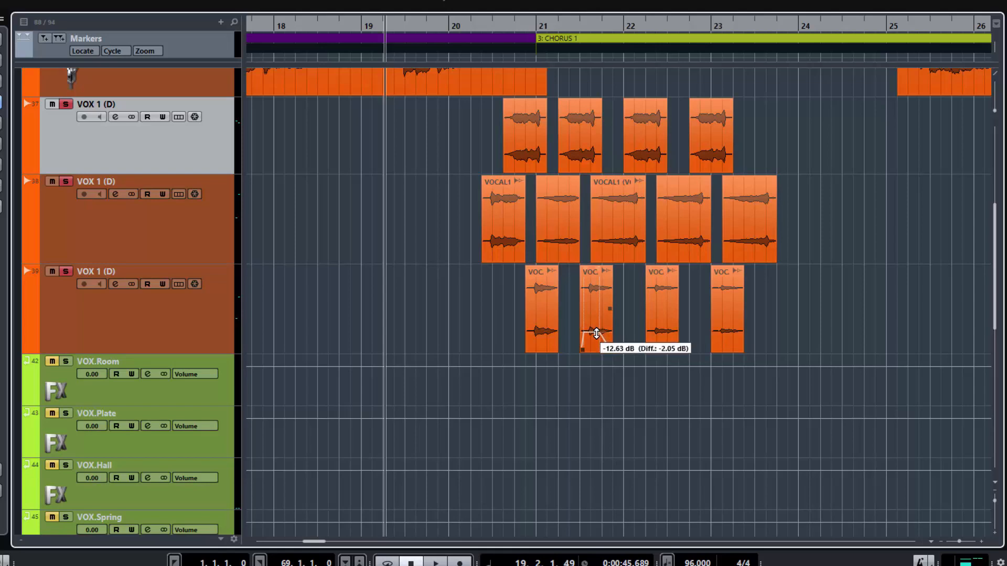
Lower the last three echoes on tracks 38 and 37 so each repeat is progressively quieter, and play them back
left_click_drag(619, 179, 619, 194)
left_click_drag(684, 179, 684, 214)
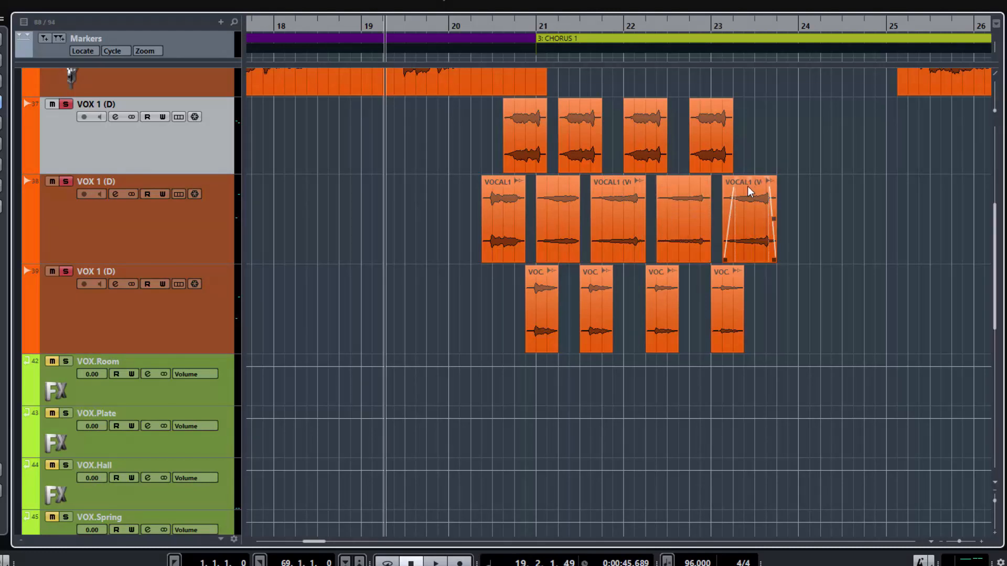
left_click_drag(751, 178, 749, 226)
left_click_drag(712, 103, 709, 154)
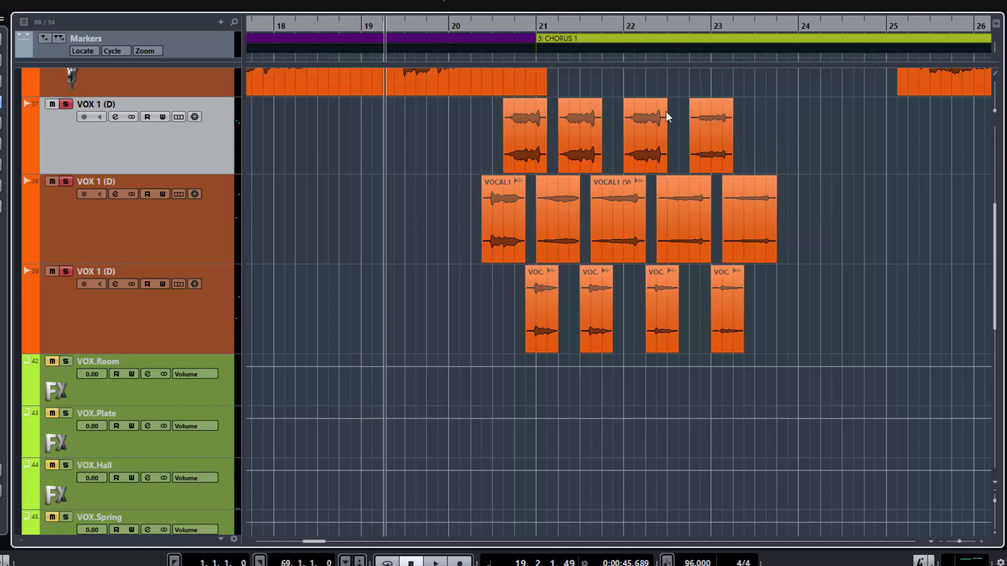
left_click_drag(646, 100, 648, 127)
left_click_drag(581, 103, 580, 119)
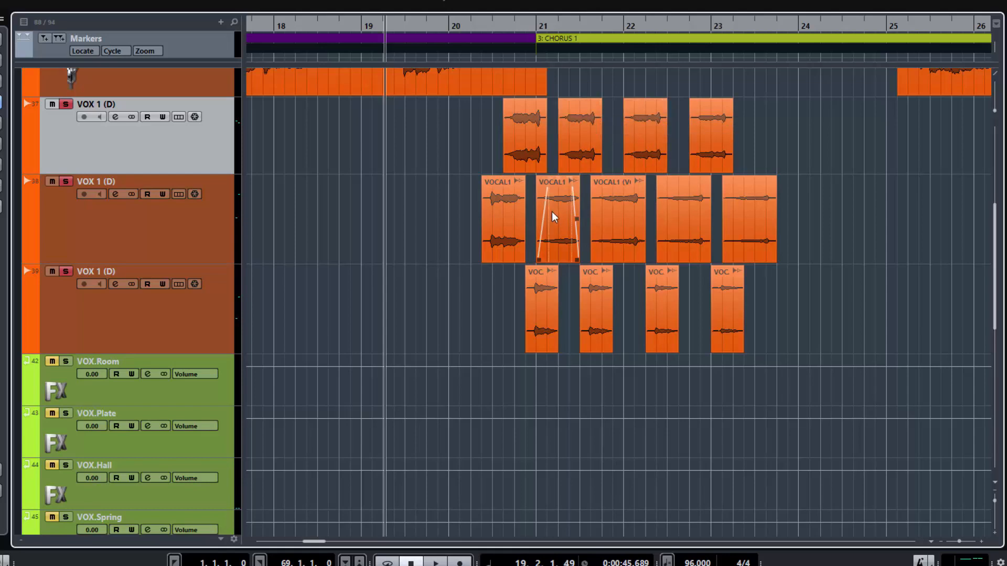
key("space")
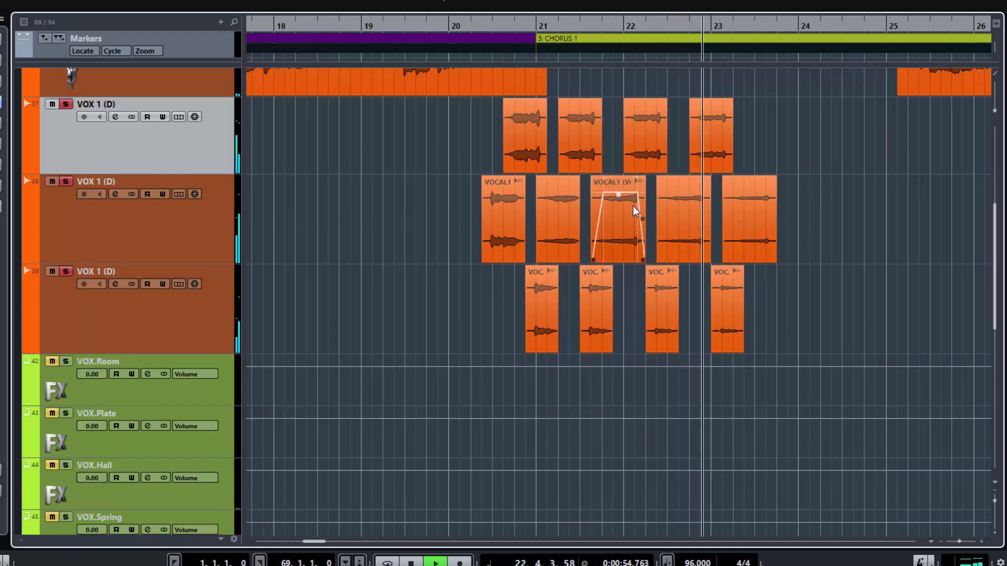
key("space")
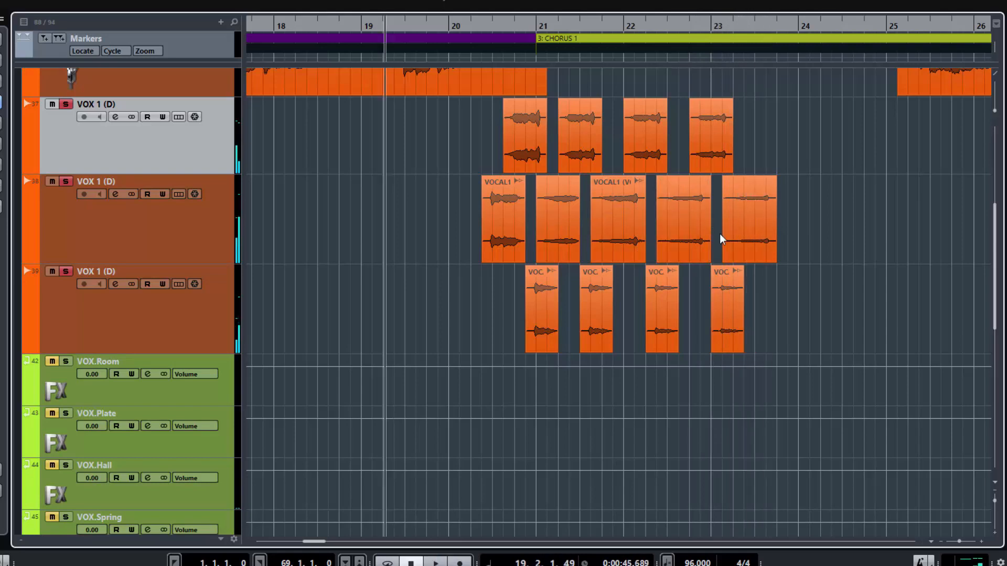
Reduce the clip volume of the four reversed echoes on track 38 further, with the last one quietest
left_click_drag(750, 227, 751, 244)
left_click_drag(683, 217, 684, 229)
left_click_drag(618, 196, 618, 223)
left_click_drag(557, 179, 557, 217)
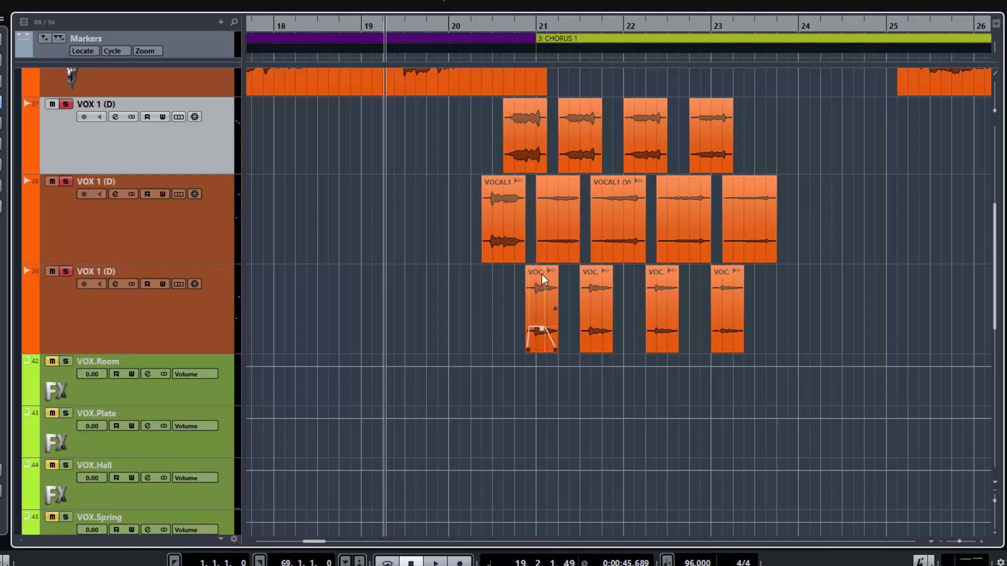
Reduce the echo volumes on track 39 further, setting the third echo to about -19.81 dB and the fourth lower
left_click_drag(541, 331, 596, 341)
left_click_drag(663, 342, 663, 347)
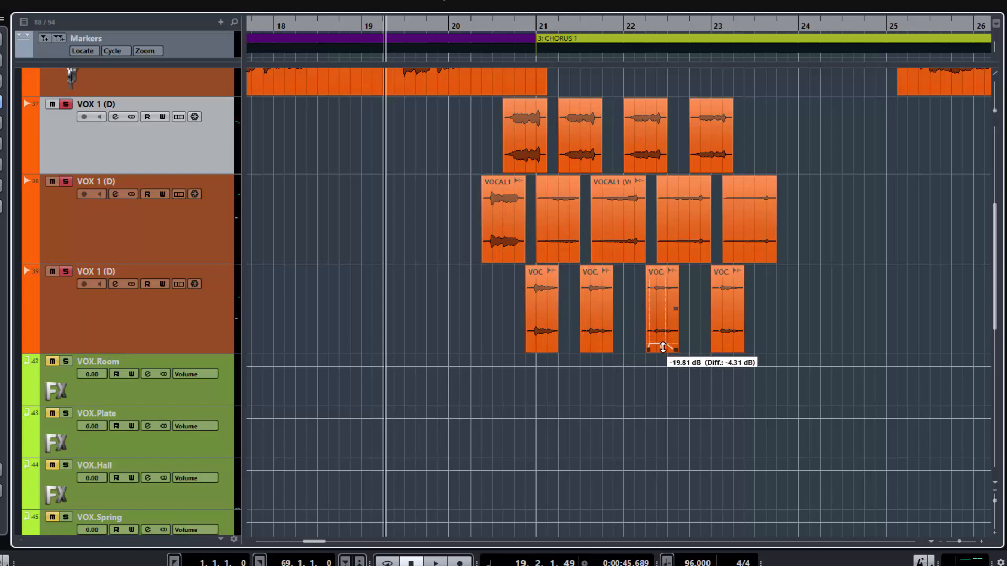
left_click_drag(728, 348, 728, 350)
Reduce the clip volume of all four echoes on track 37, with later repeats quieter, and play the throw back
left_click_drag(711, 140, 711, 159)
mouse_move(647, 125)
left_mouse_down()
mouse_move(637, 150)
mouse_move(635, 140)
left_mouse_up()
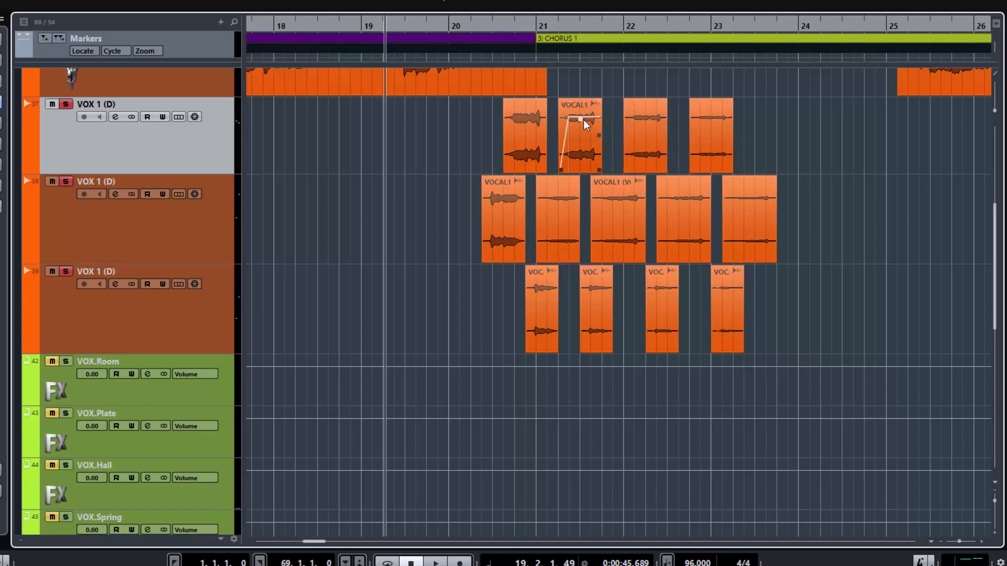
left_click_drag(581, 117, 581, 137)
mouse_move(526, 102)
left_mouse_down()
mouse_move(527, 127)
mouse_move(527, 119)
left_mouse_up()
key("space")
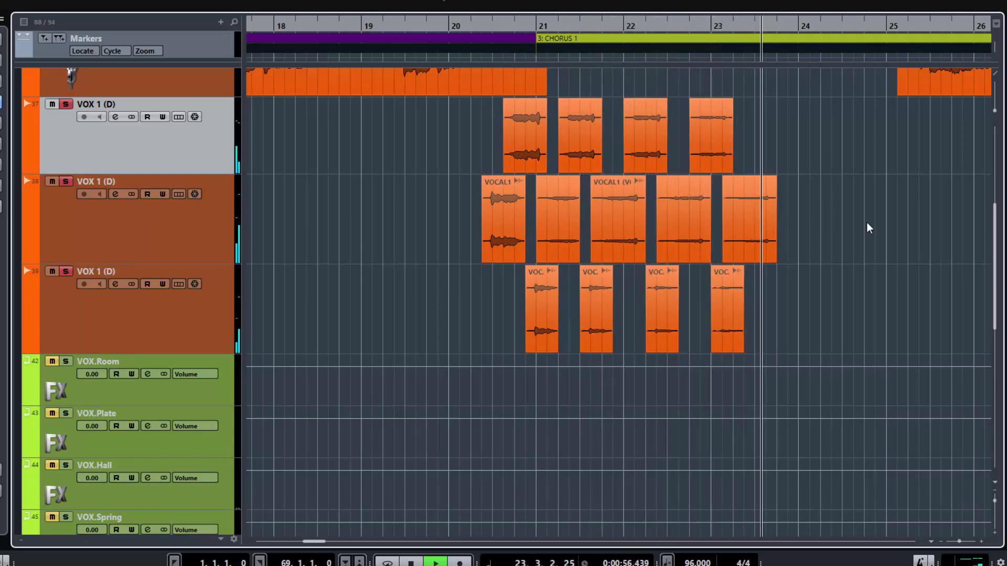
key("space")
Copy the last three-echo group to start at about 23.2.3 and at 24.1.1, lower the copies' volumes progressively, and play them back
left_click_drag(800, 326, 723, 118)
left_click_drag(734, 297, 839, 310)
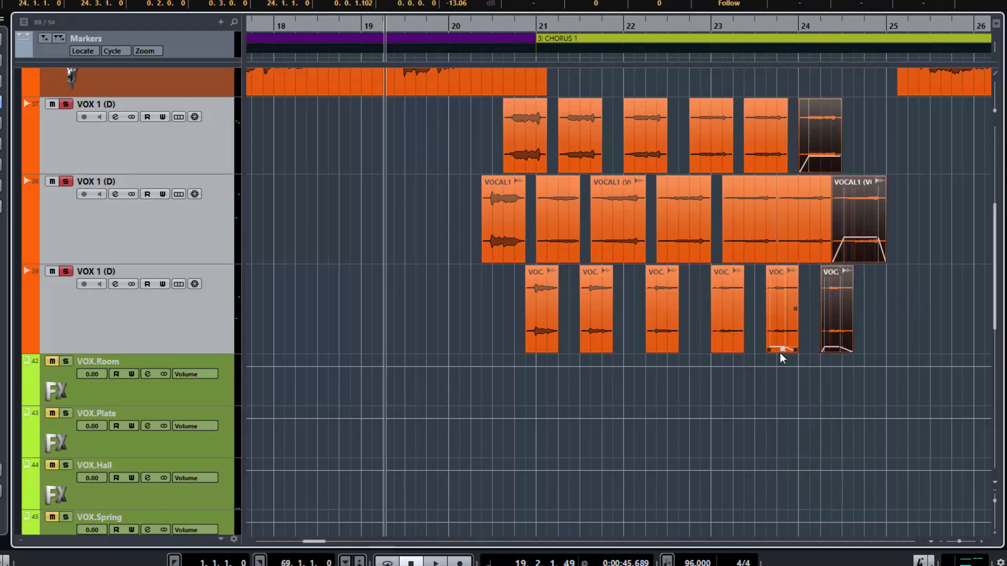
left_click_drag(782, 349, 835, 354)
left_click_drag(805, 240, 805, 243)
left_click_drag(765, 161, 765, 168)
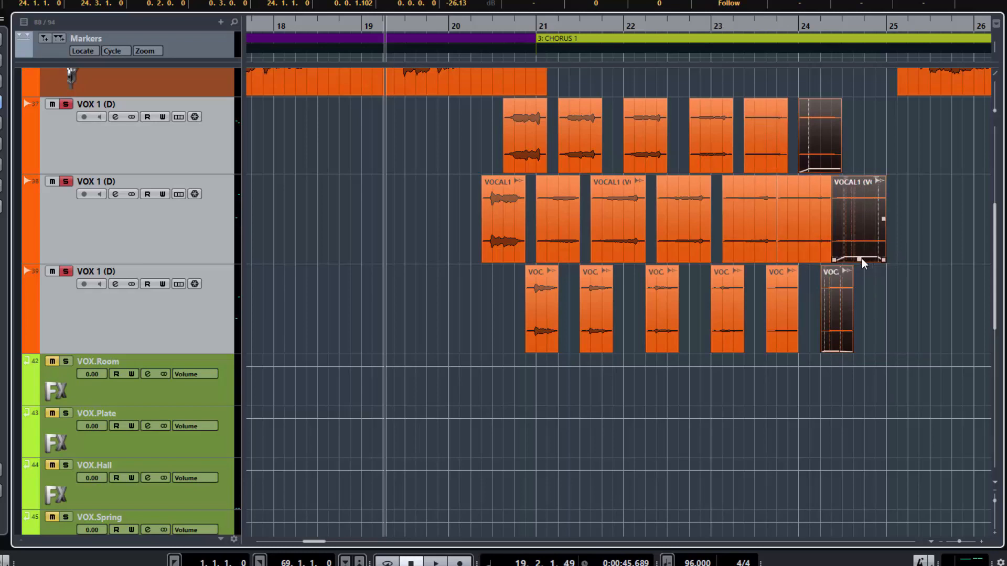
key("space")
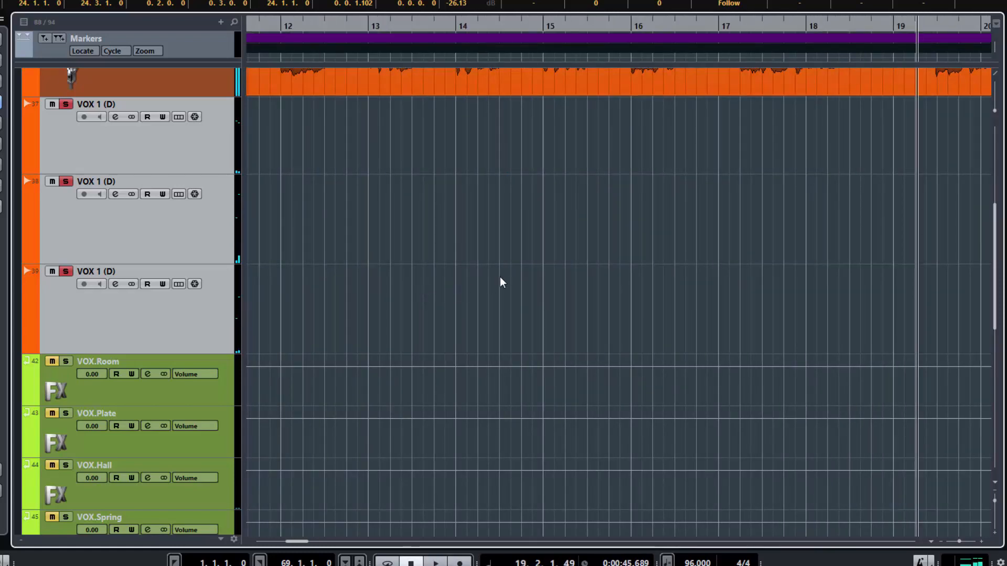
Open the channel settings of VOX 1 (D) track 39 and insert Decapitator in the sixth insert slot
scroll(717, 313, "right", 10)
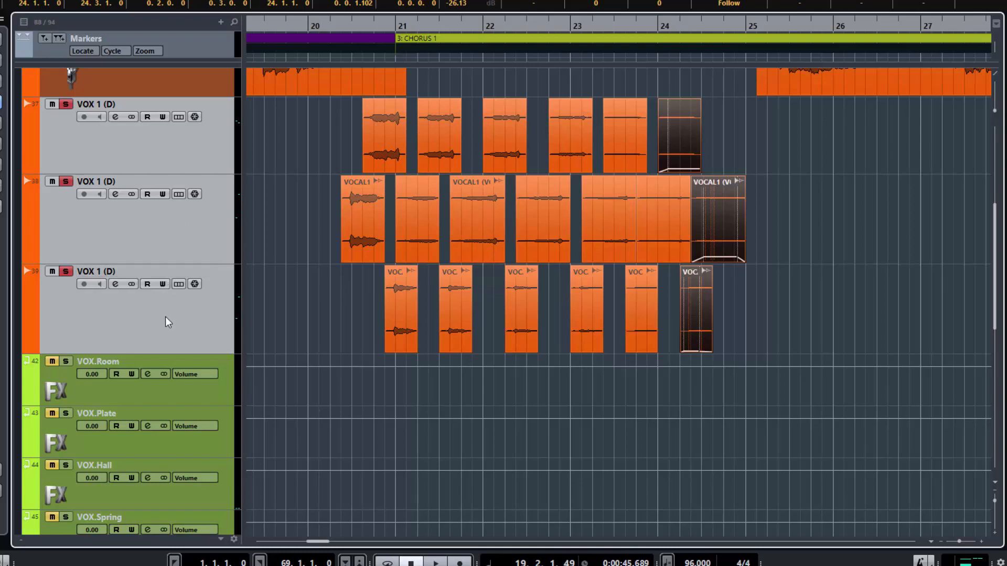
key("shift+Down")
key("shift+Down")
left_click(115, 283)
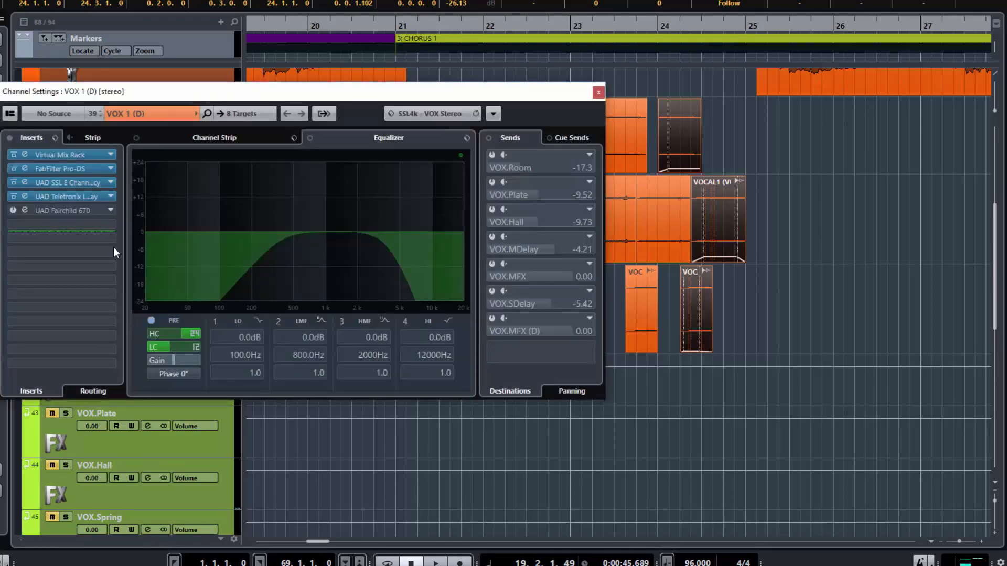
left_click(110, 224)
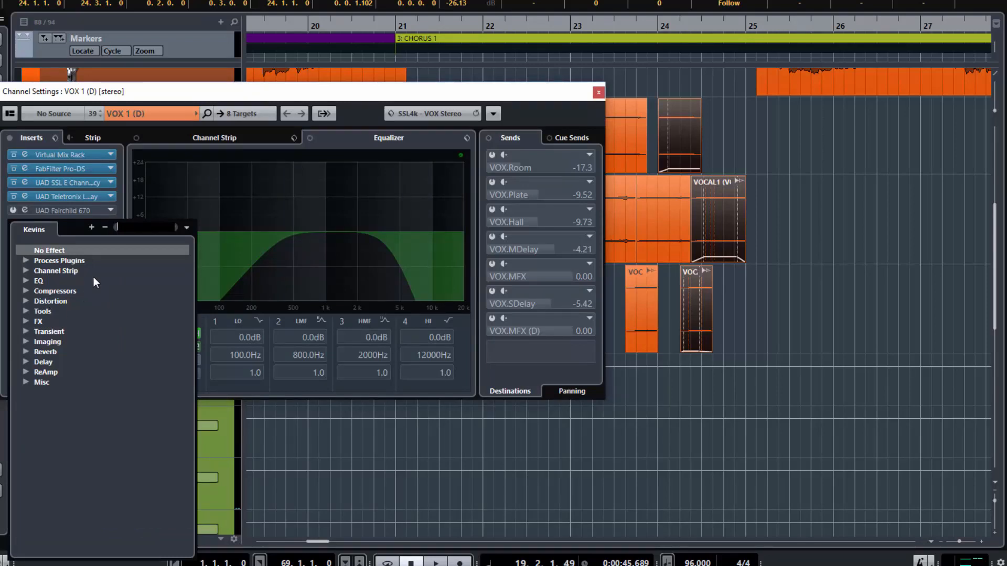
type("dis")
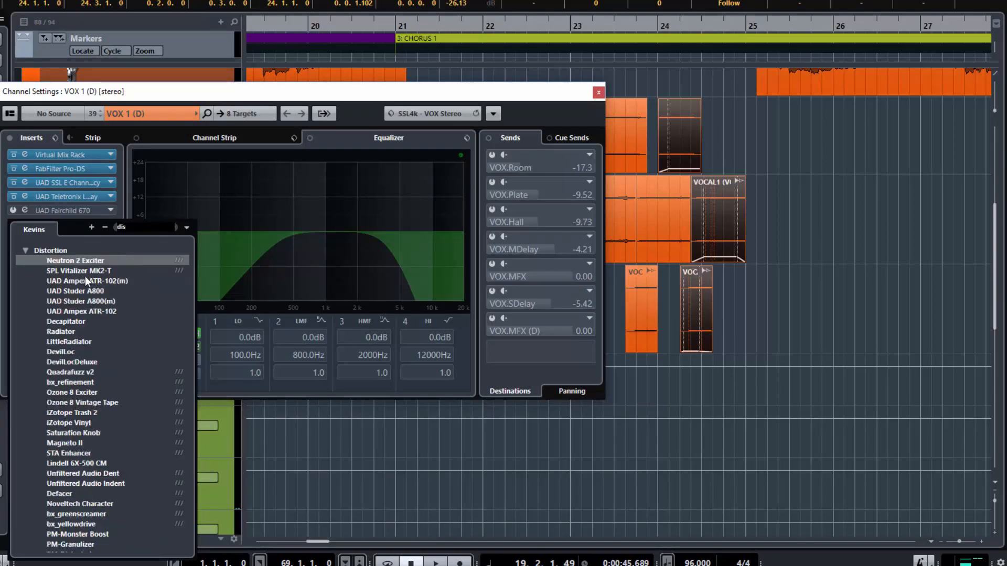
left_click(70, 322)
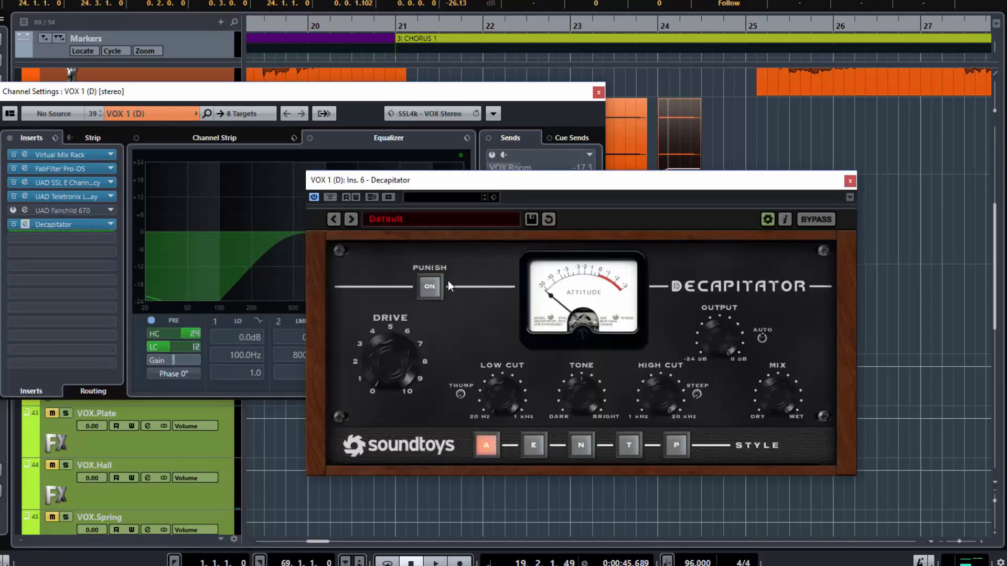
Enable Punish in Decapitator, audition the distorted echoes in playback, and close the plug-in and channel settings
left_click(429, 290)
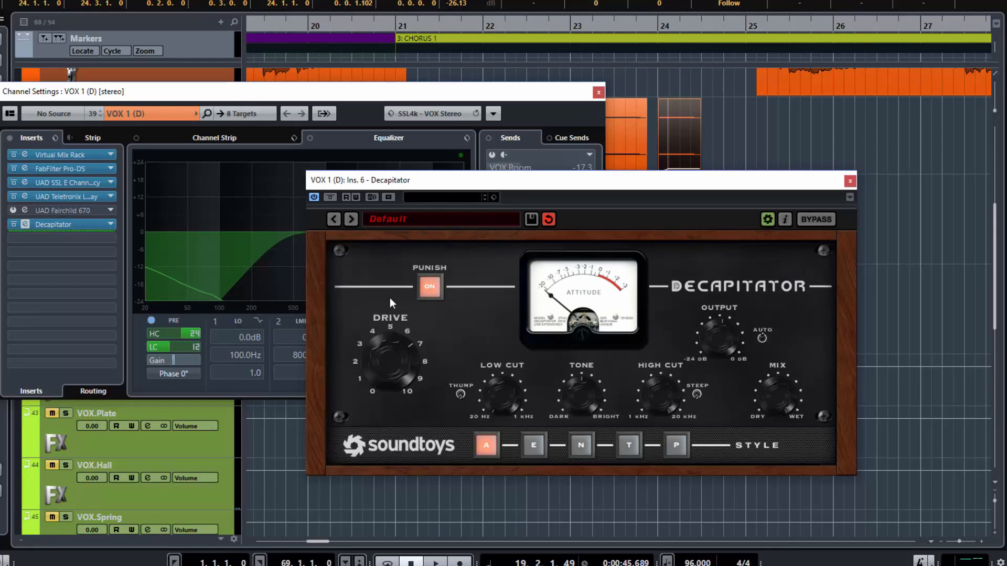
key("space")
left_click_drag(824, 181, 501, 174)
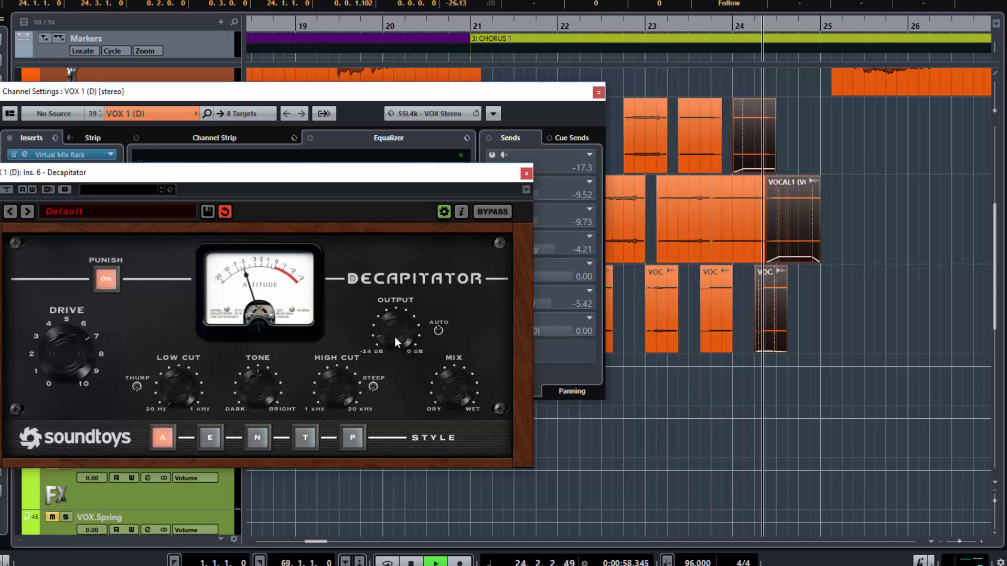
key("space")
key("space")
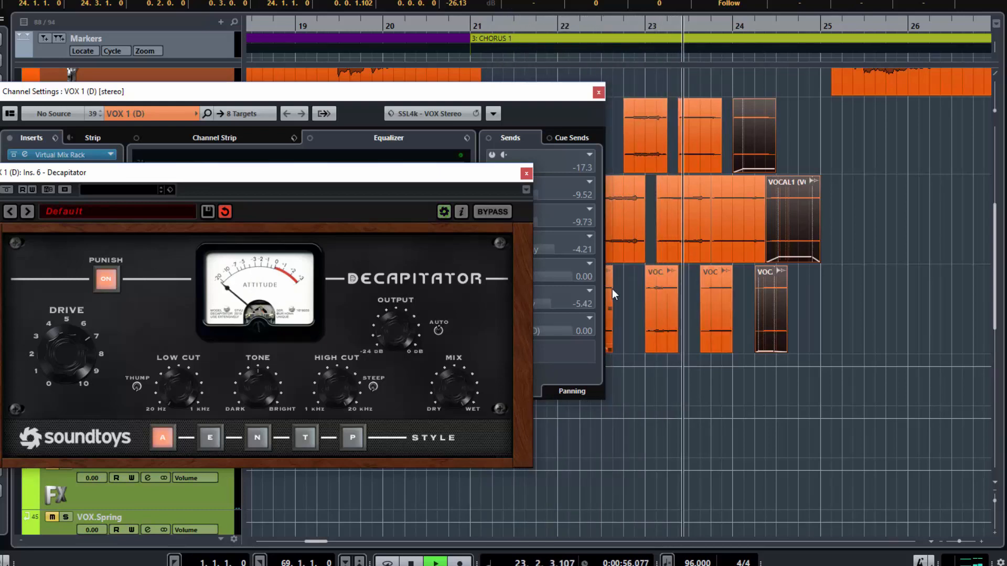
key("space")
left_click(526, 174)
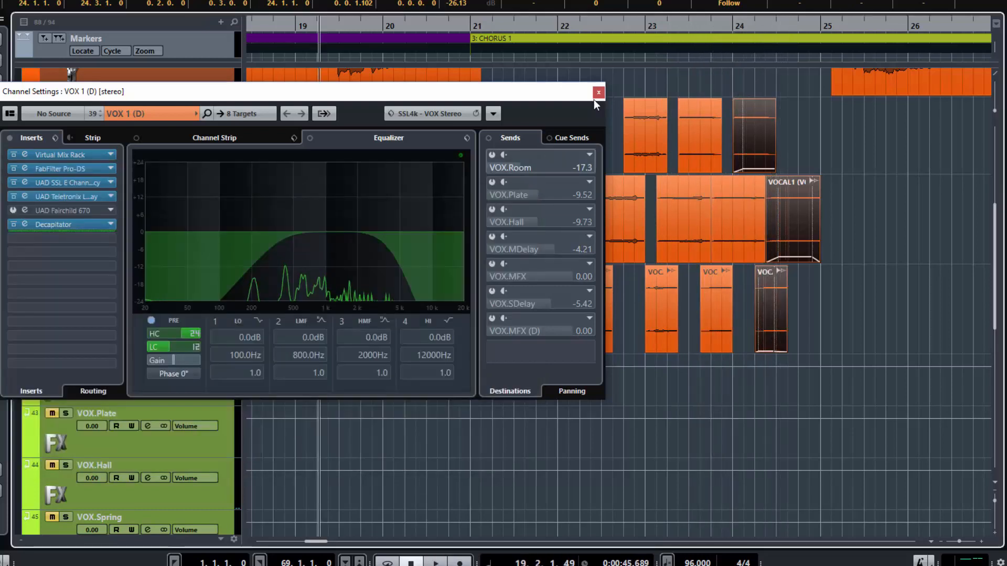
left_click(598, 93)
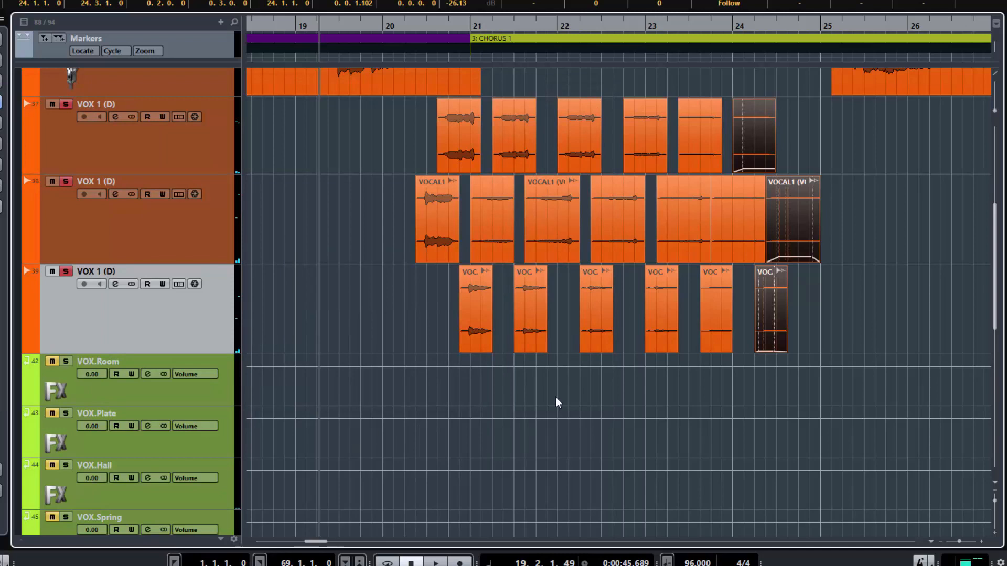
Turn off solo on VOX 1 and the three VOX 1 (D) tracks, and delete all echo clips from the three duplicate tracks
scroll(556, 398, "up", 3)
scroll(619, 242, "down", 3)
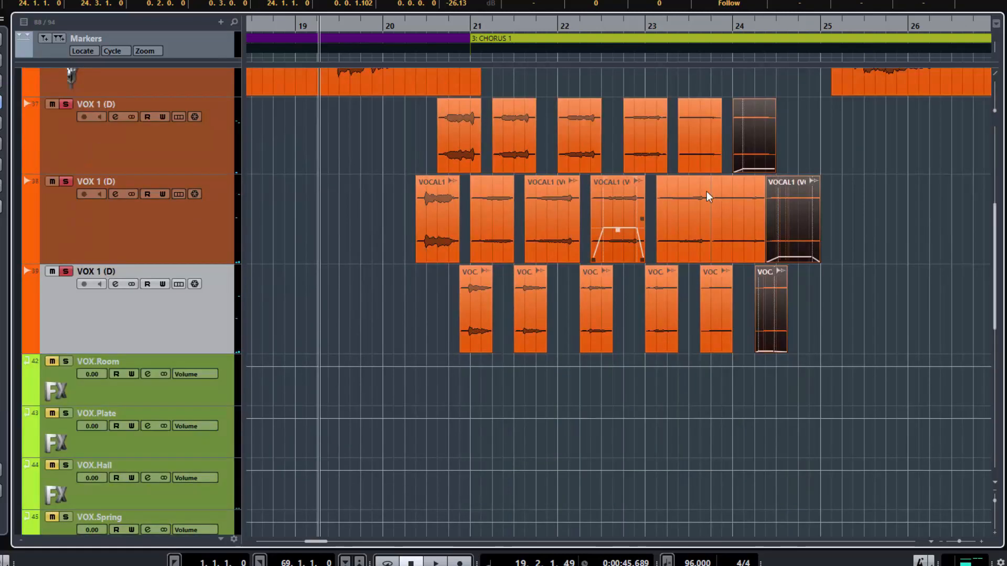
scroll(579, 363, "up", 3)
mouse_move(543, 379)
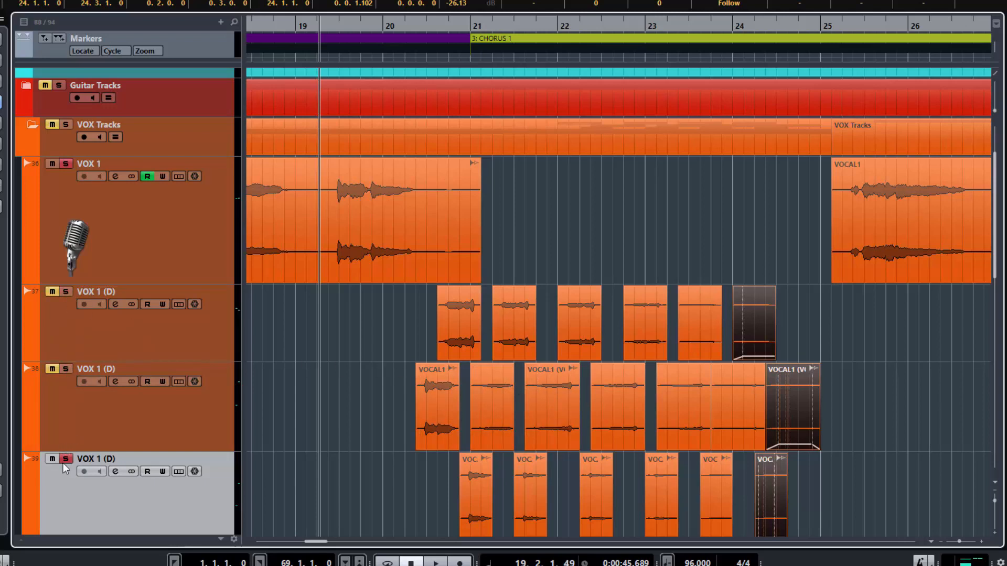
scroll(262, 370, "down", 5)
left_click_drag(857, 320, 377, 149)
key("Delete")
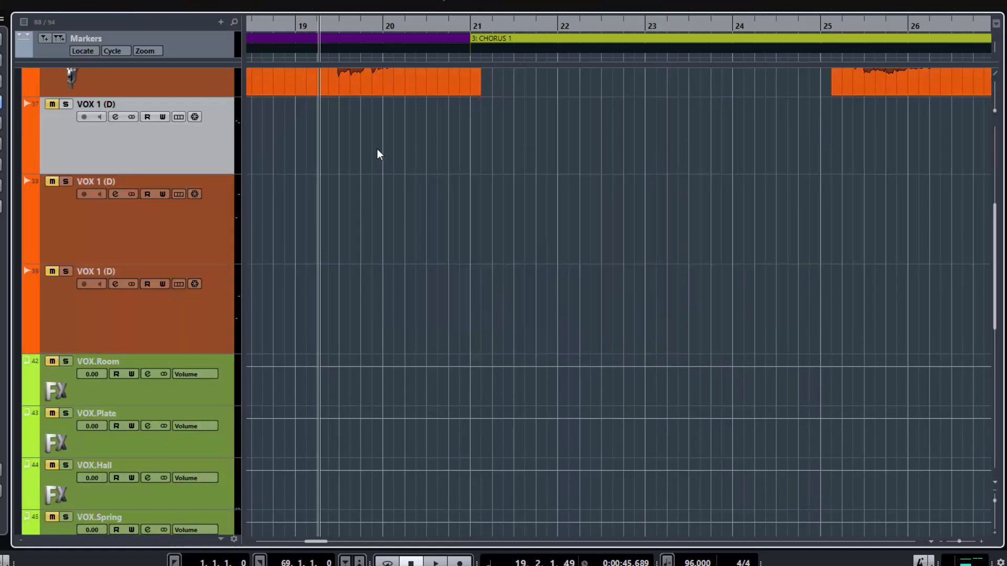
Turn off solo on VOX 1 and briefly check playback of the full mix
key("ctrl+z")
scroll(392, 204, "up", 4)
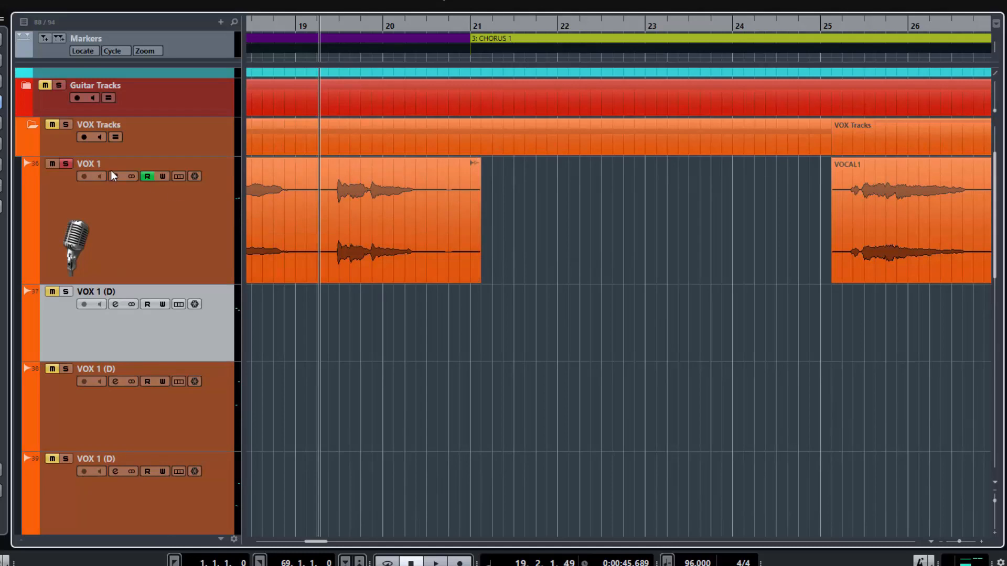
left_click(65, 164)
key("space")
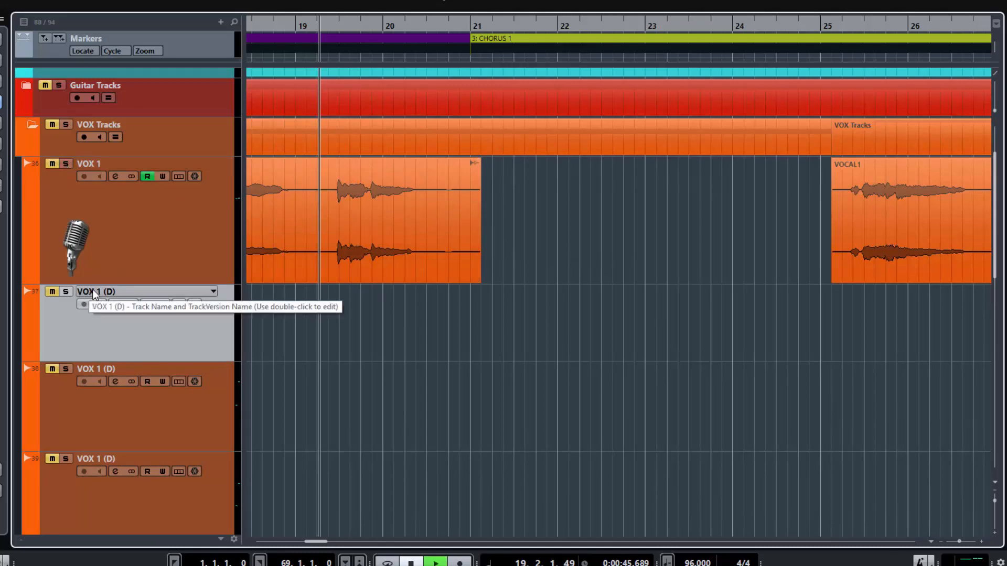
key("space")
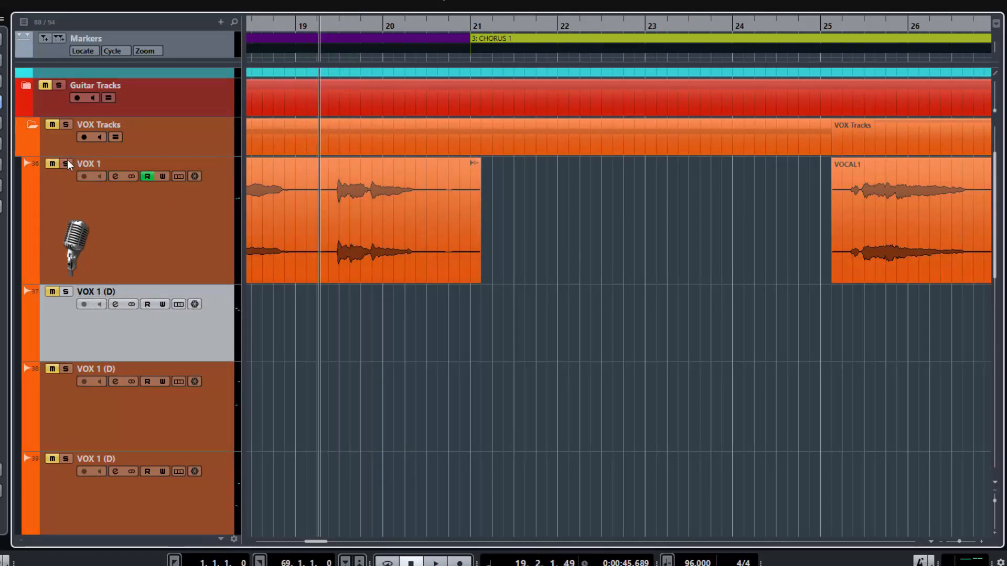
scroll(143, 288, "down", 4)
scroll(143, 287, "up", 4)
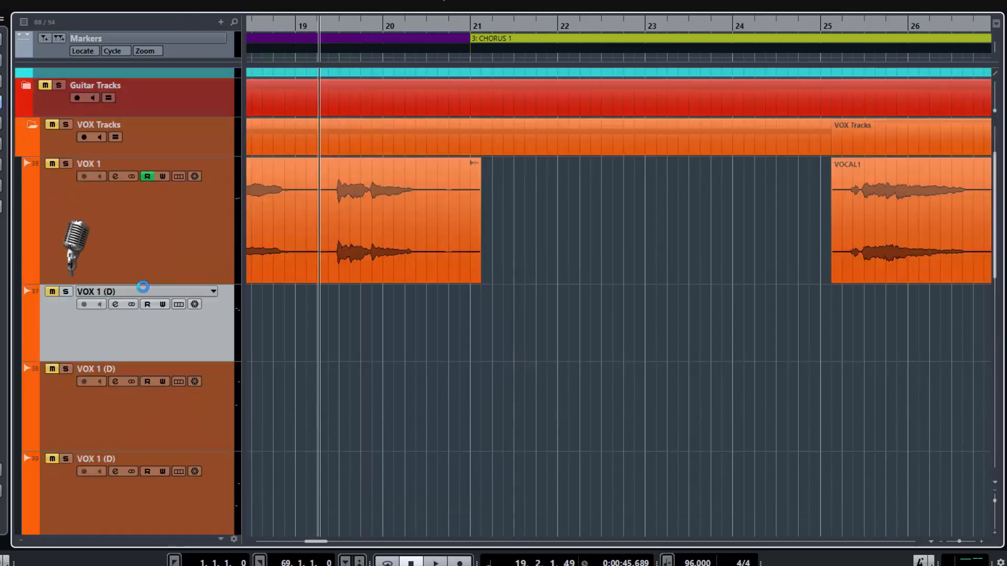
Play back the last VOX 1 phrase from about bar 19 into Chorus 1 without any echo clips
scroll(144, 287, "up", 2)
left_click(325, 301)
key("space")
scroll(394, 354, "down", 2)
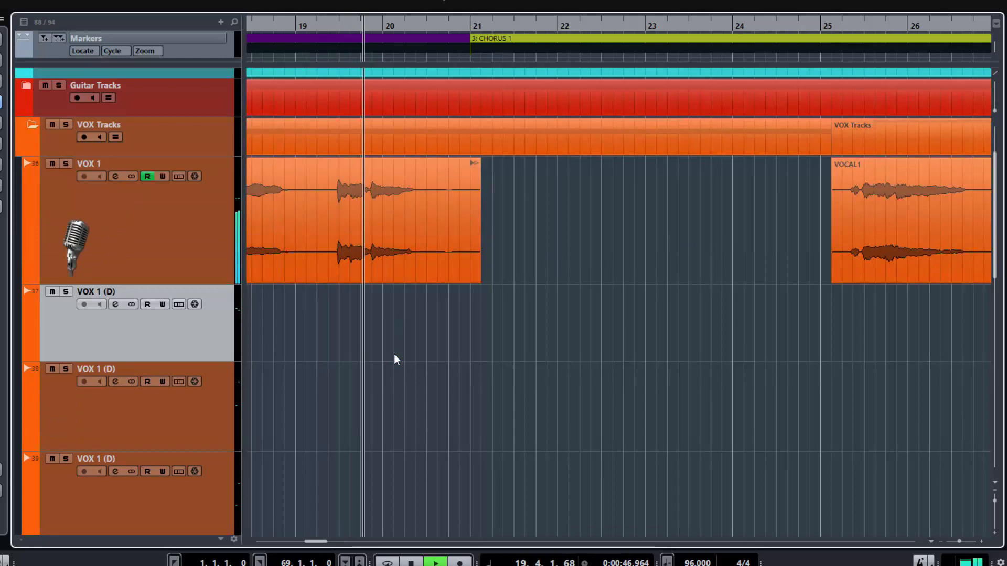
scroll(395, 354, "up", 2)
scroll(394, 354, "down", 2)
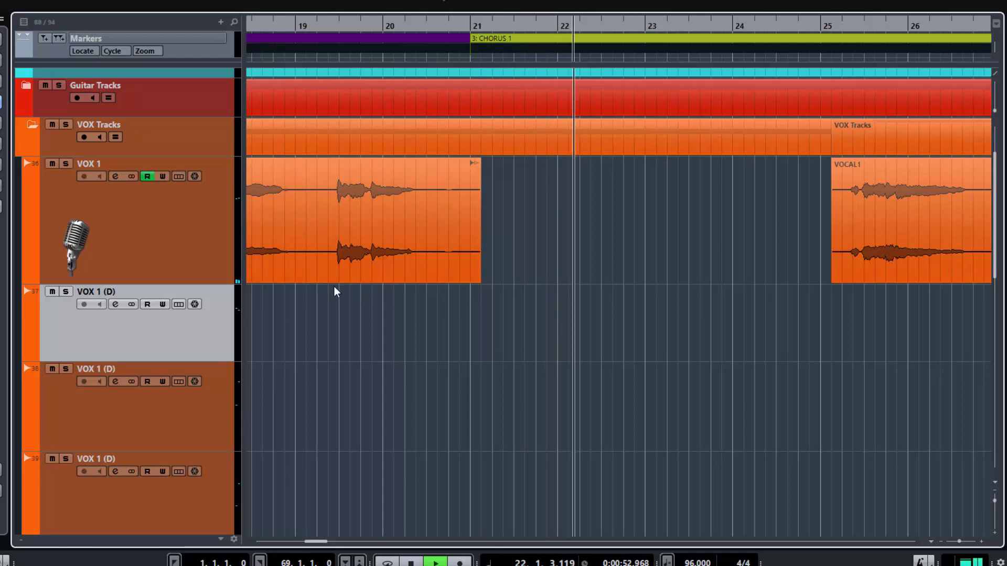
key("space")
Split the VOX 1 clip at about 19.2.2 and copy its last phrase to VOX 1 (D) track 39, starting at 22.3.3
left_click(329, 232)
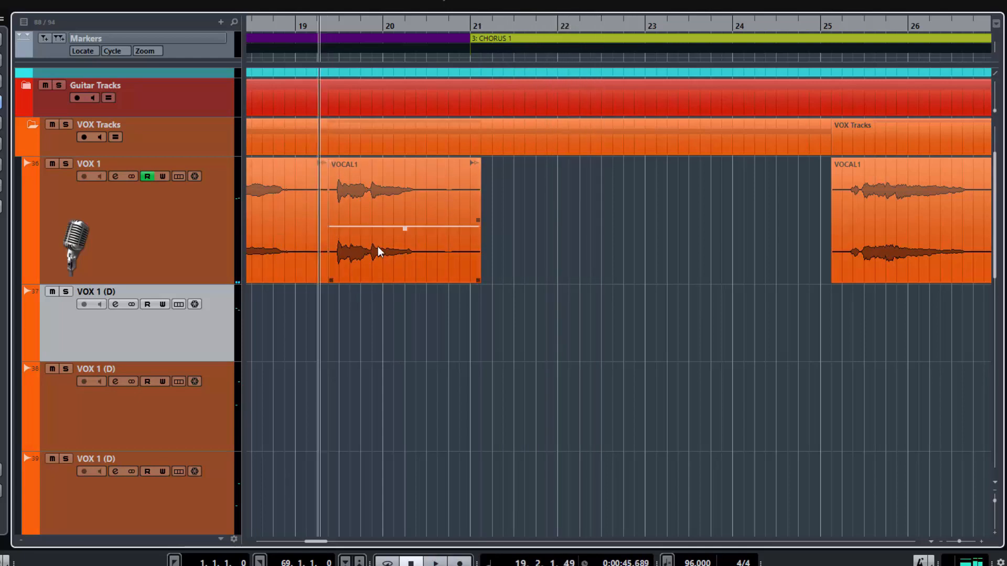
left_click_drag(392, 247, 679, 349)
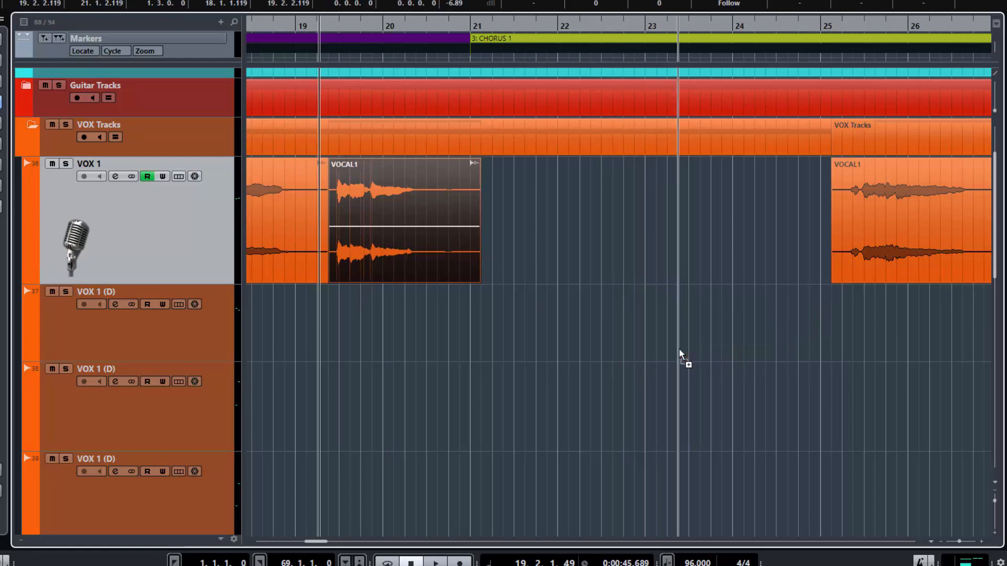
left_click(654, 342)
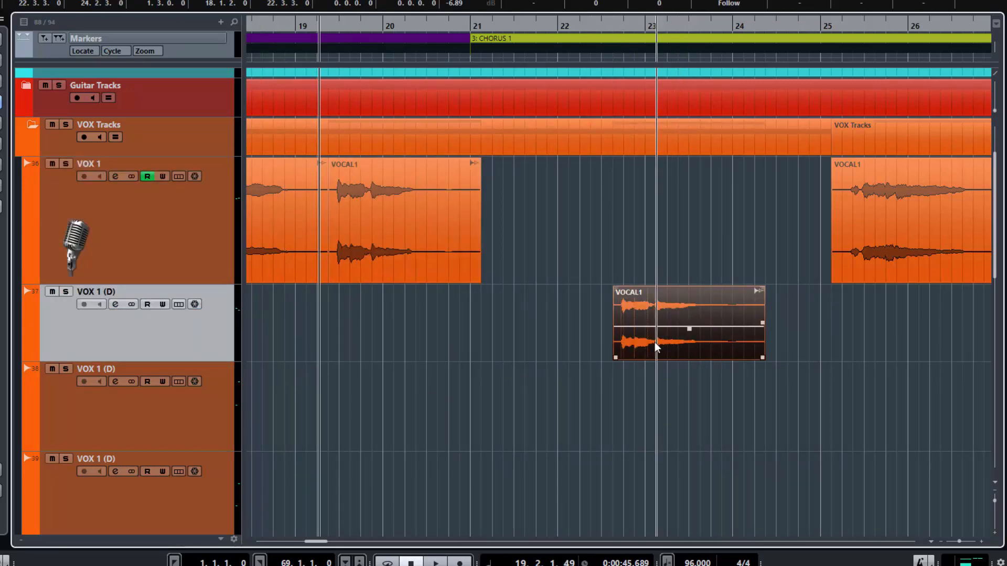
left_click_drag(659, 407, 656, 468)
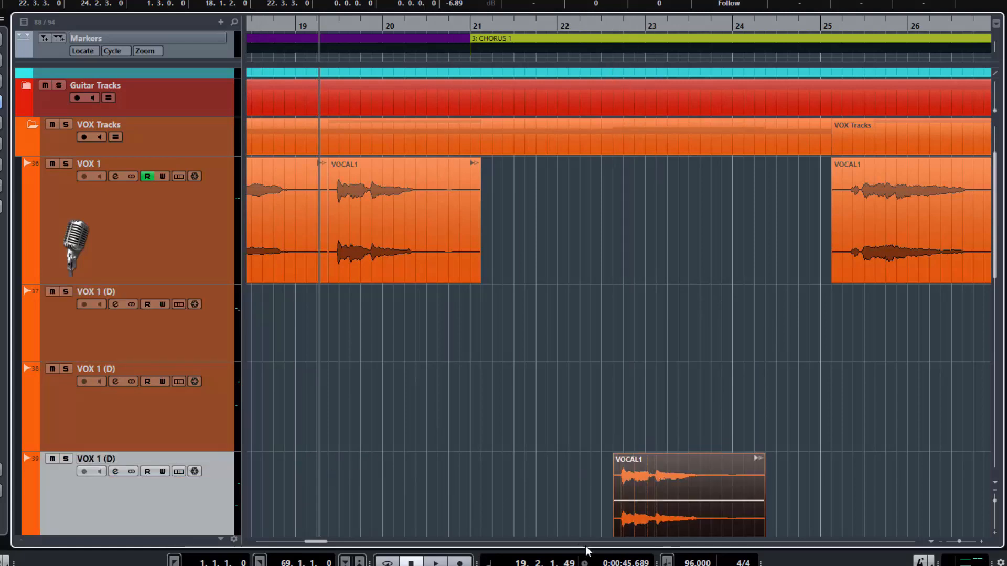
Lower the volume of the copied phrase on track 39 to -12.36 dB and audition it in playback
left_click_drag(687, 503, 689, 520)
key("space")
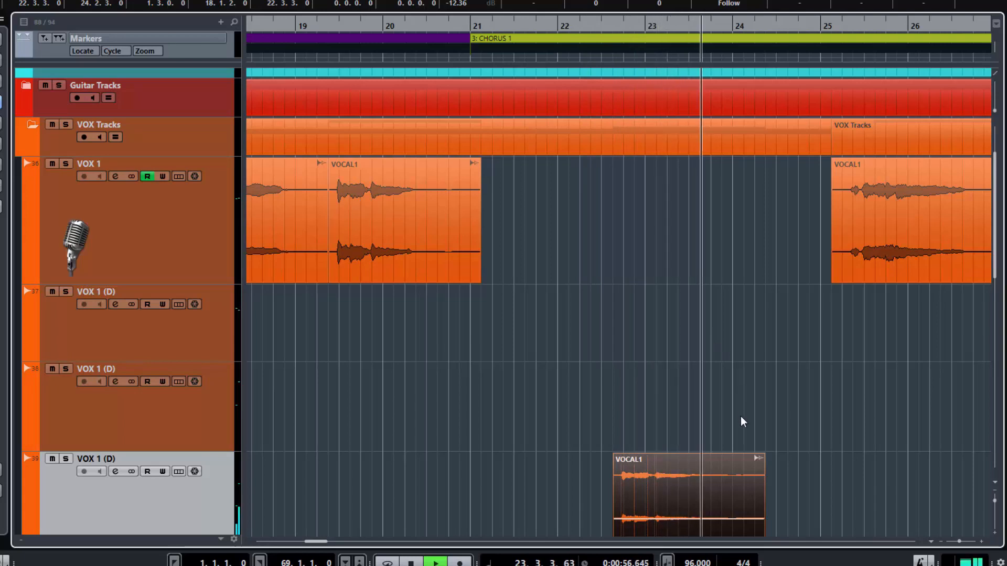
key("space")
Copy the quieter phrase to track 38 at about 20.4.3 and to track 37 at 24.3.3, and play back the echoes
left_click_drag(682, 488, 844, 336)
key("space")
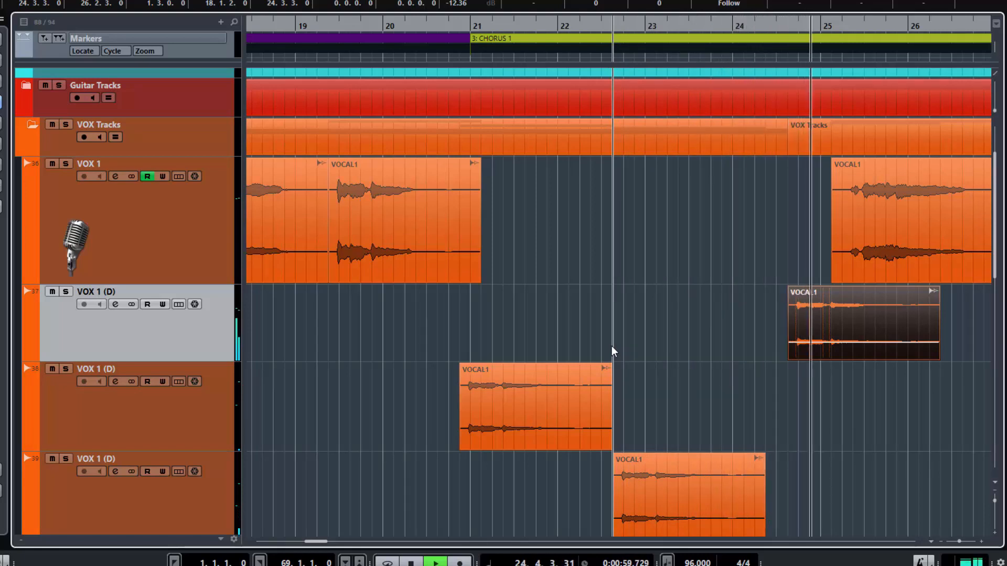
key("space")
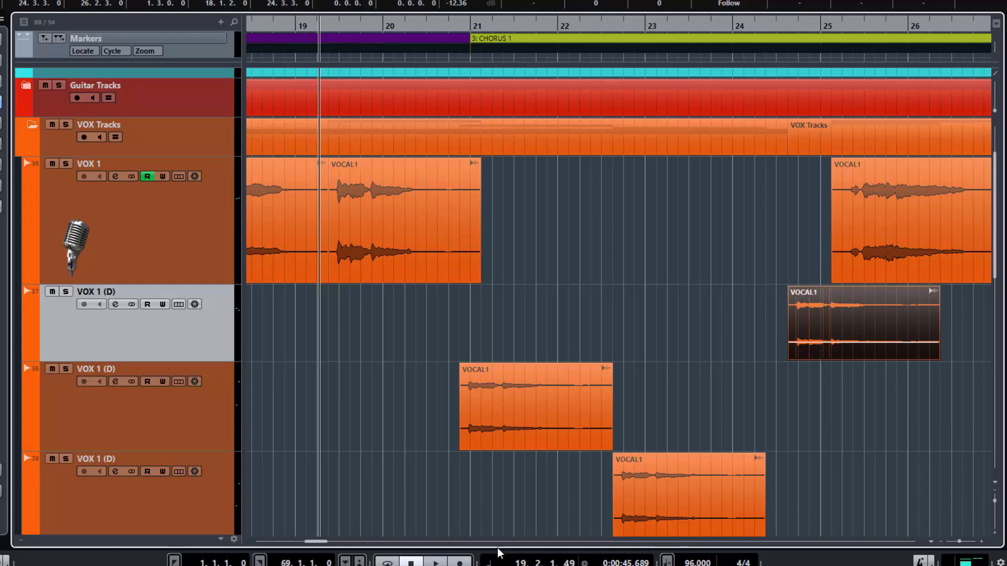
mouse_move(528, 416)
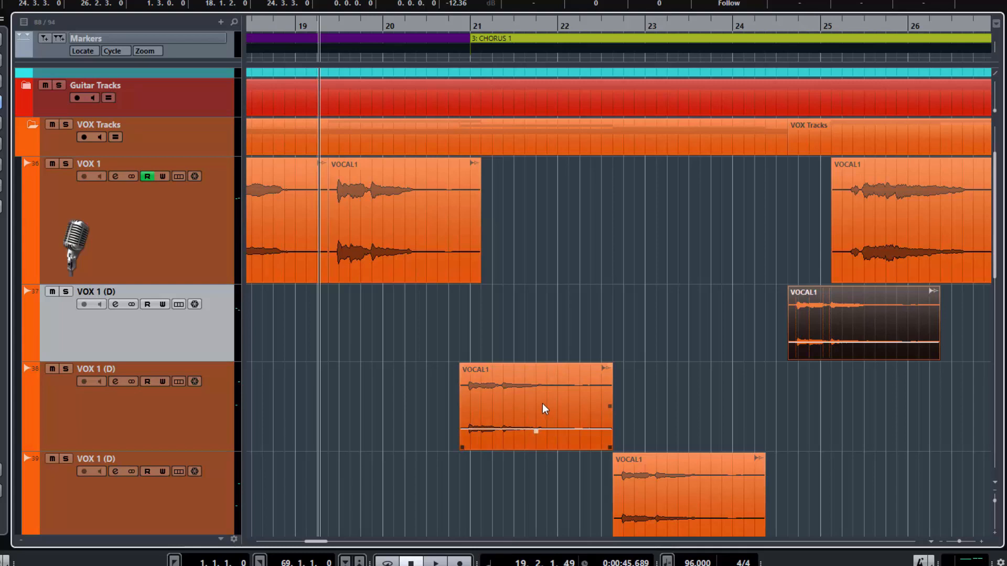